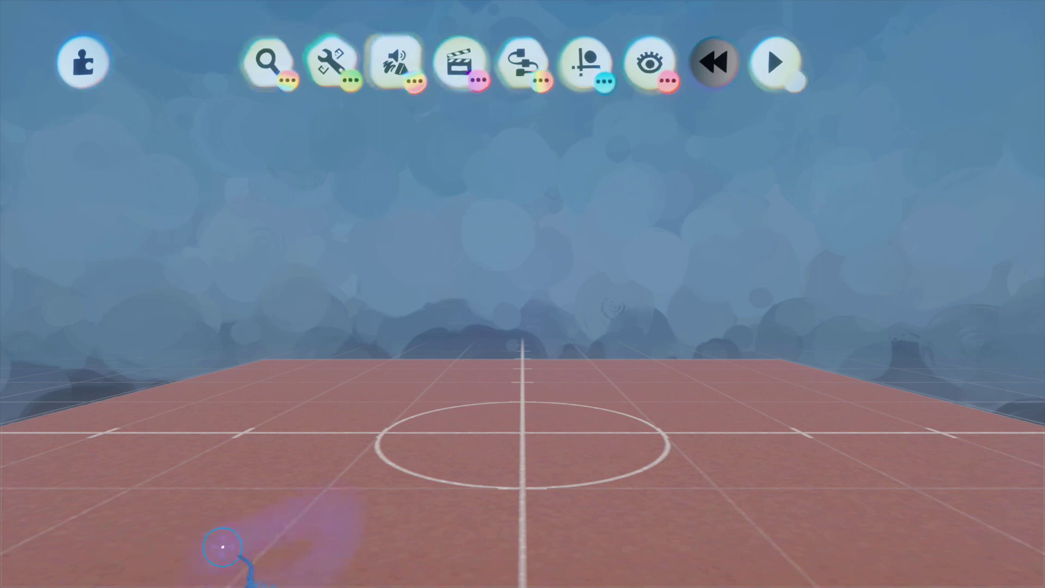
middle_drag(397, 552, 464, 538)
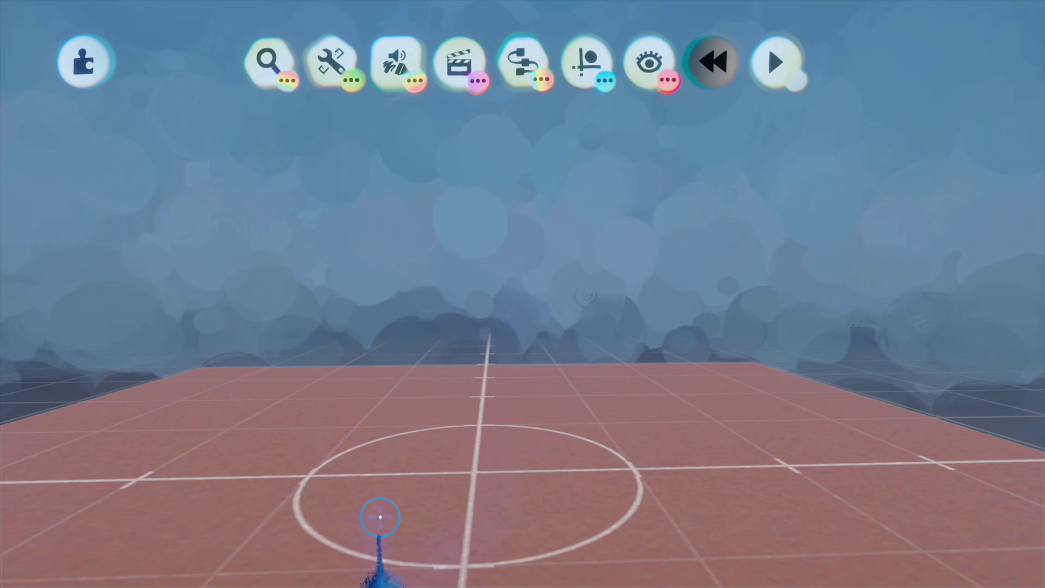
middle_drag(380, 516, 497, 523)
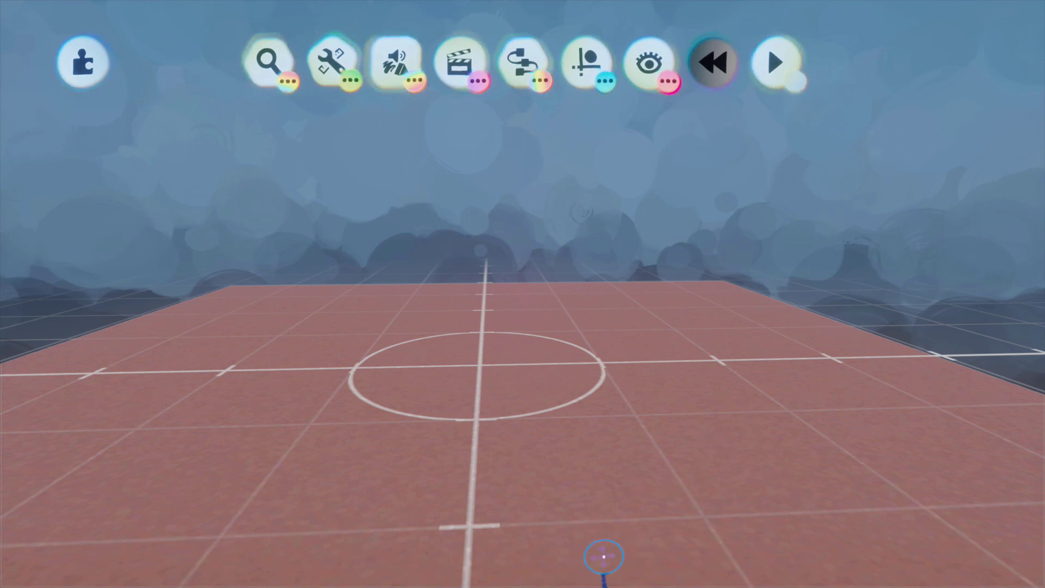
middle_drag(471, 398, 456, 444)
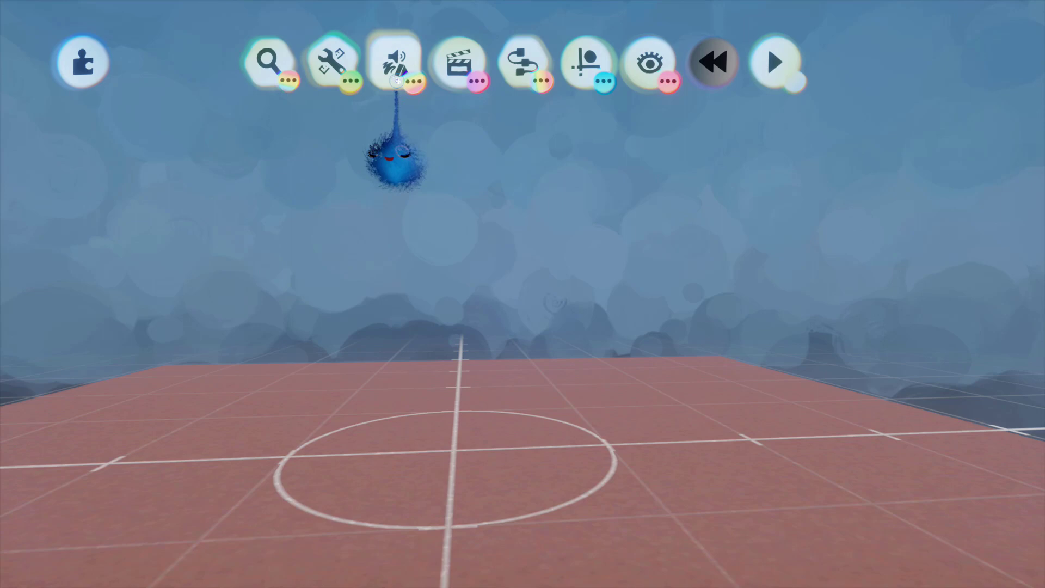
Sculpt a dark red cube just outside the centre circle and exit sculpt mode
mouse_move(396, 76)
click(277, 128)
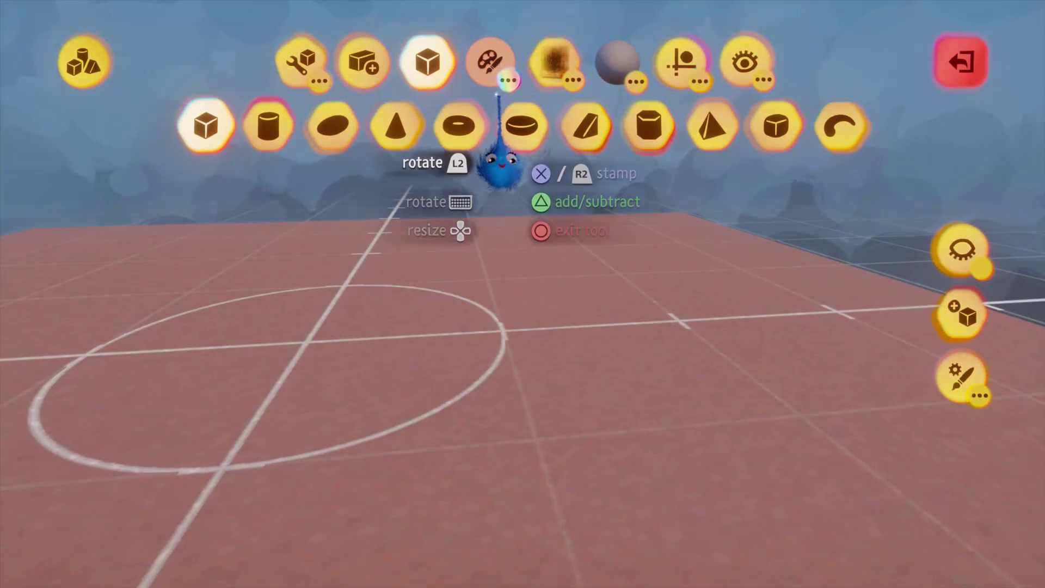
click(492, 68)
click(361, 127)
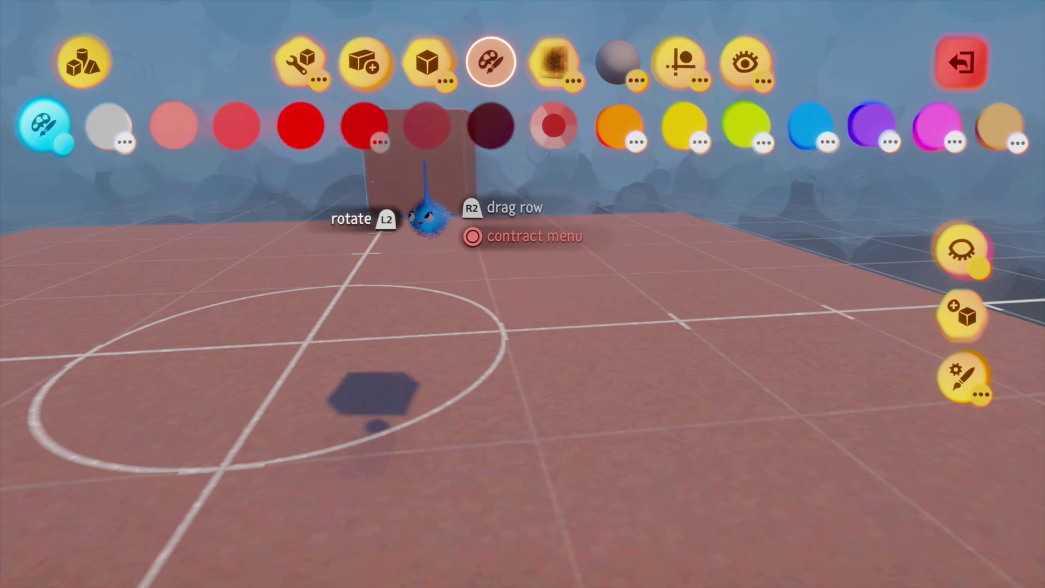
click(378, 245)
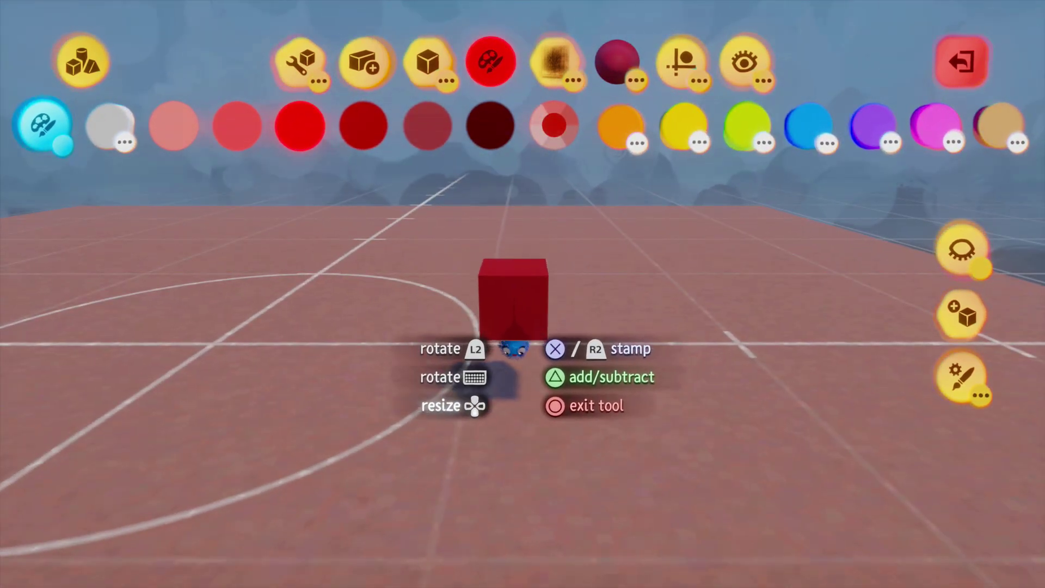
click(513, 313)
key(Escape)
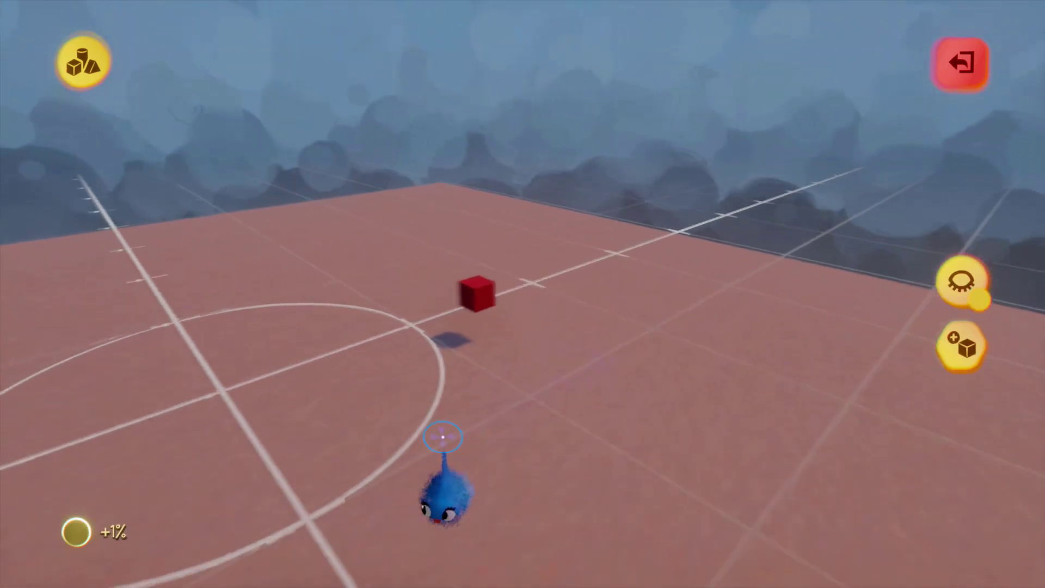
key(Tab)
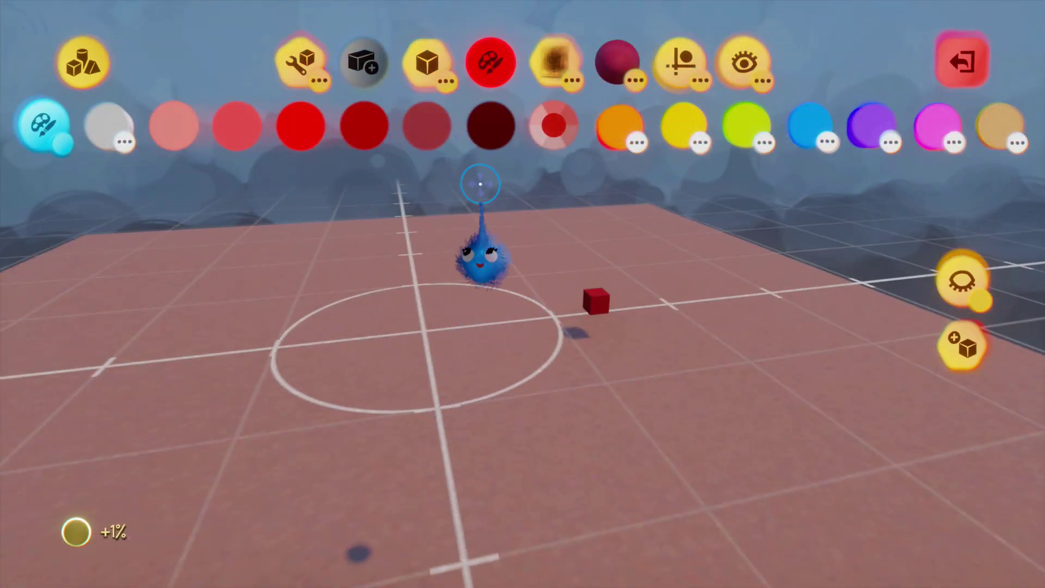
key(Escape)
Stamp a puppet onto the ground plane at the edge of the centre circle, opposite the red cube
click(524, 64)
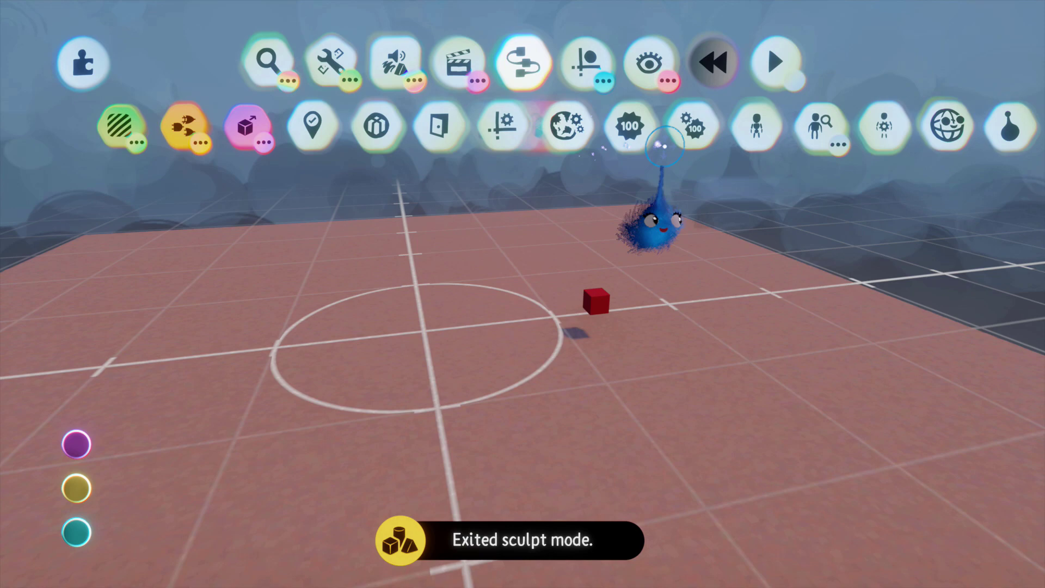
click(758, 129)
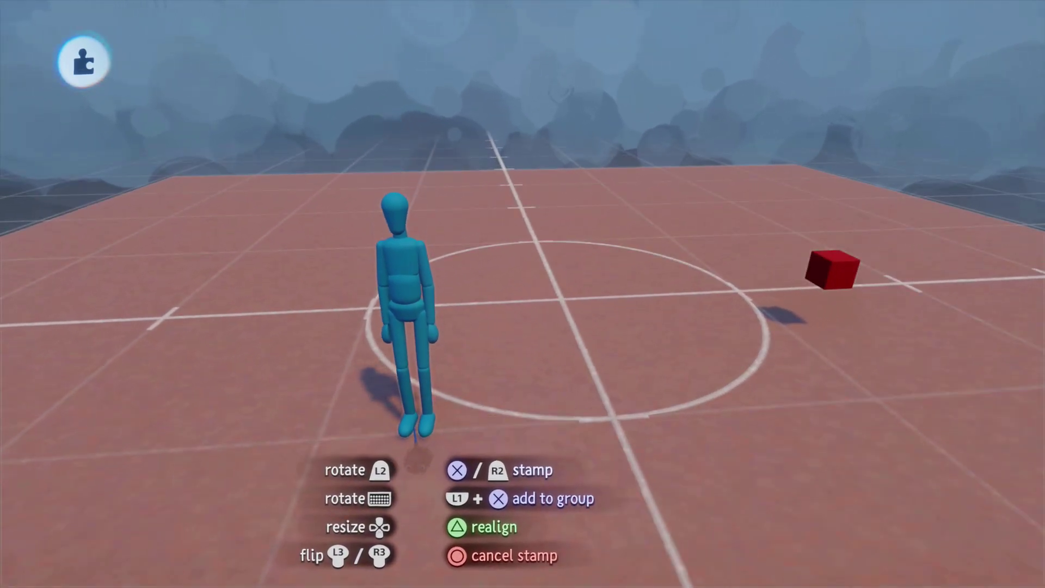
click(438, 464)
key(Escape)
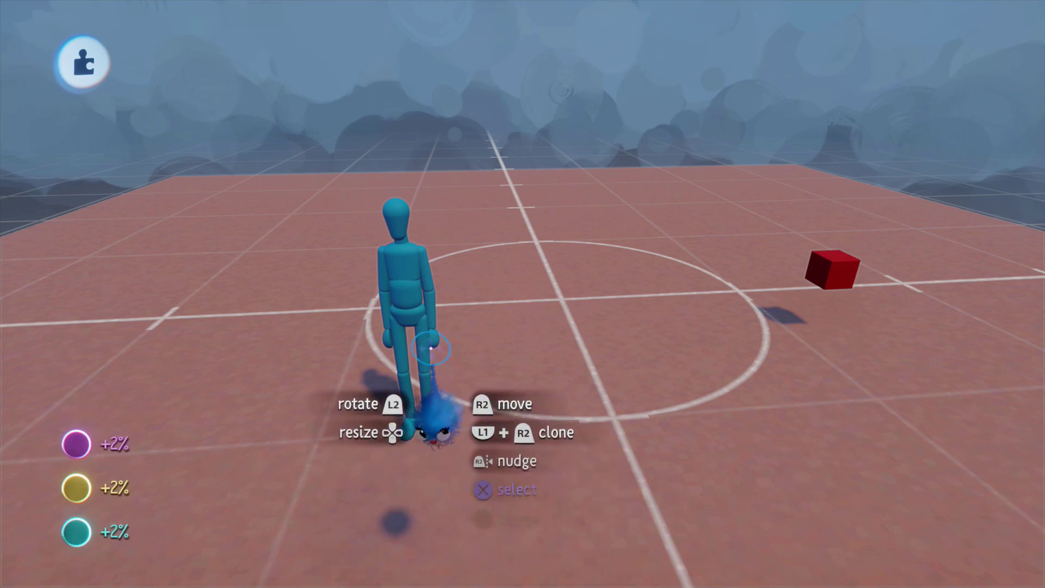
Fine-tune the positions of the puppet and the red cube above the ground
drag(434, 387, 423, 361)
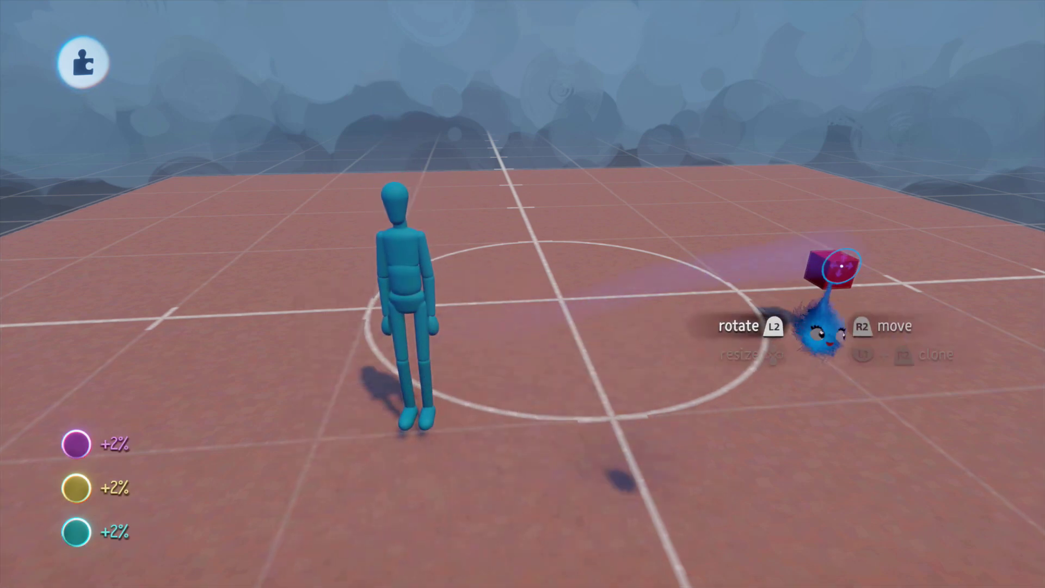
mouse_move(814, 298)
mouse_down()
mouse_move(823, 272)
mouse_move(812, 266)
mouse_move(809, 286)
mouse_up()
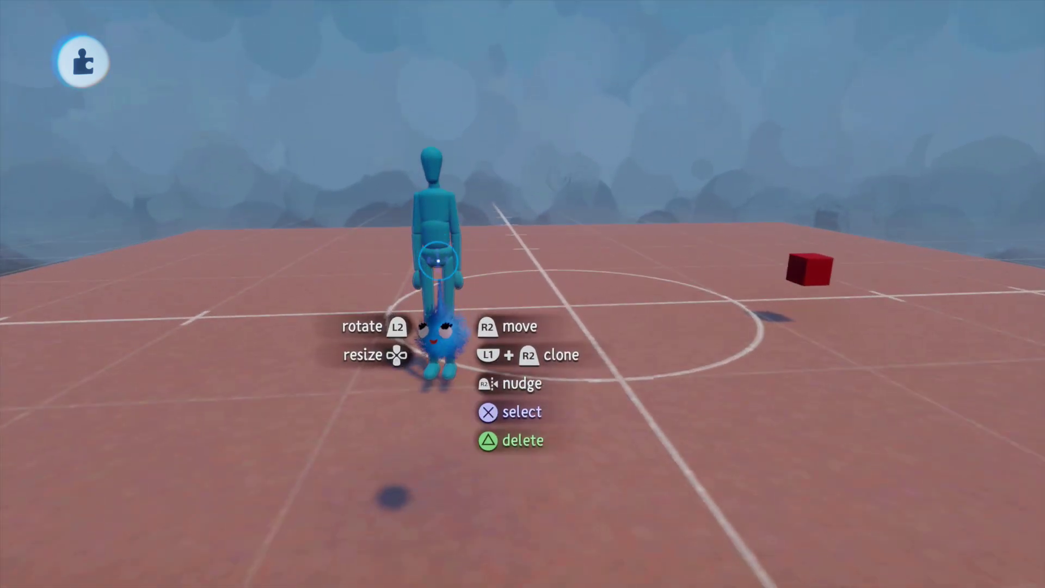
drag(437, 253, 447, 274)
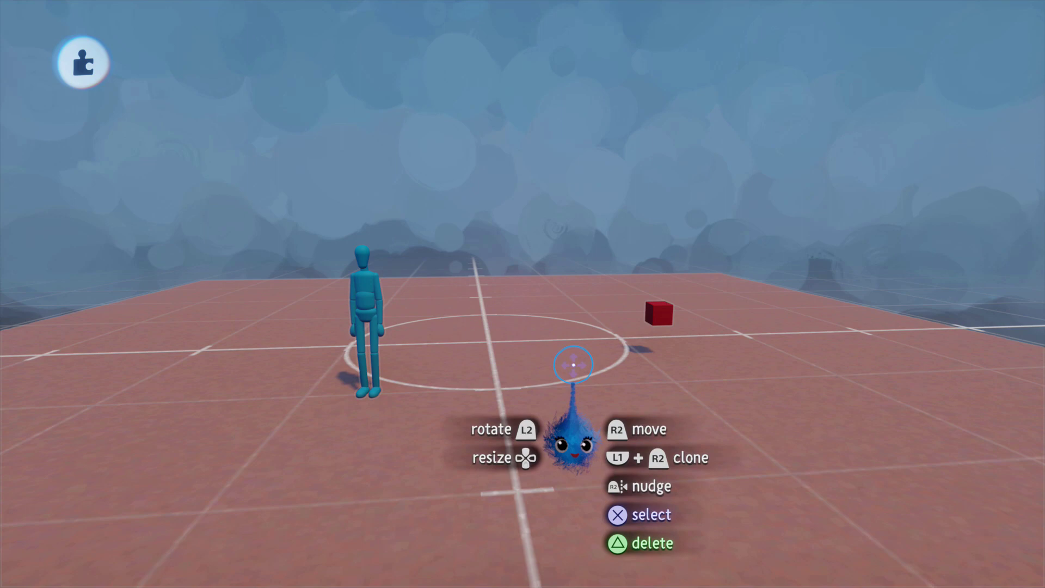
Stamp a microchip onto the front face of the red cube
key(Escape)
click(184, 126)
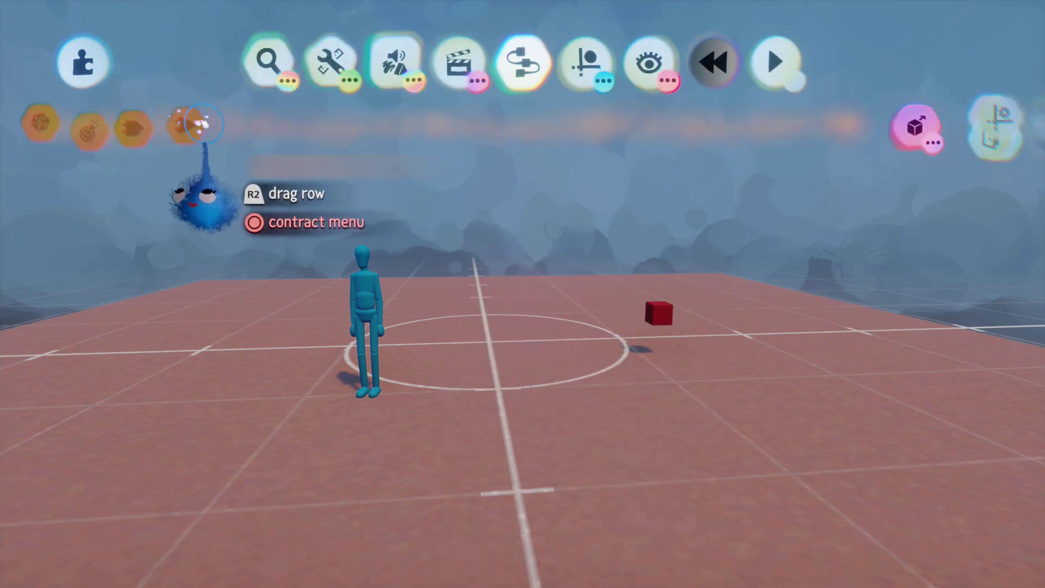
click(732, 126)
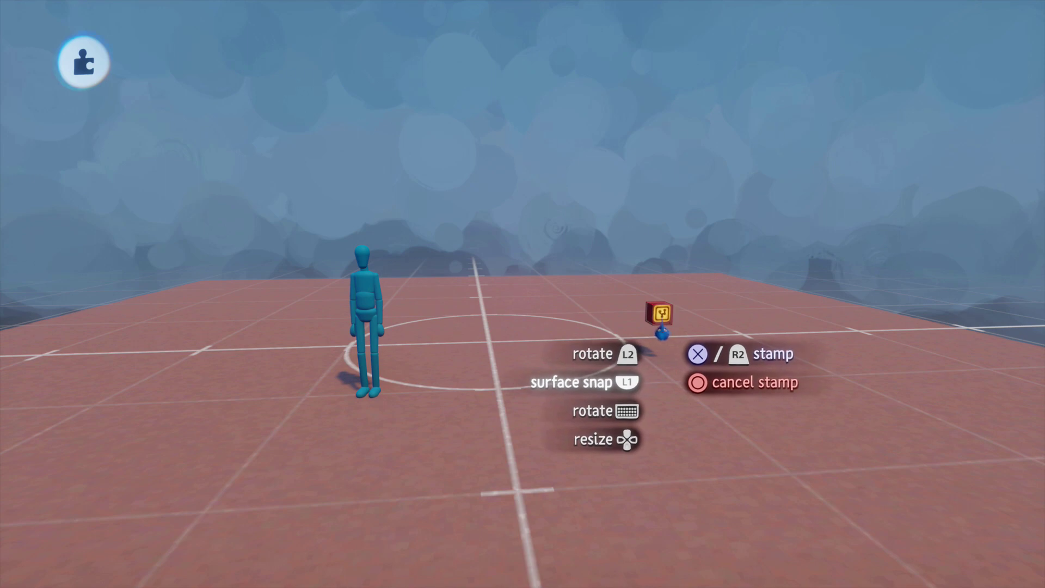
click(661, 333)
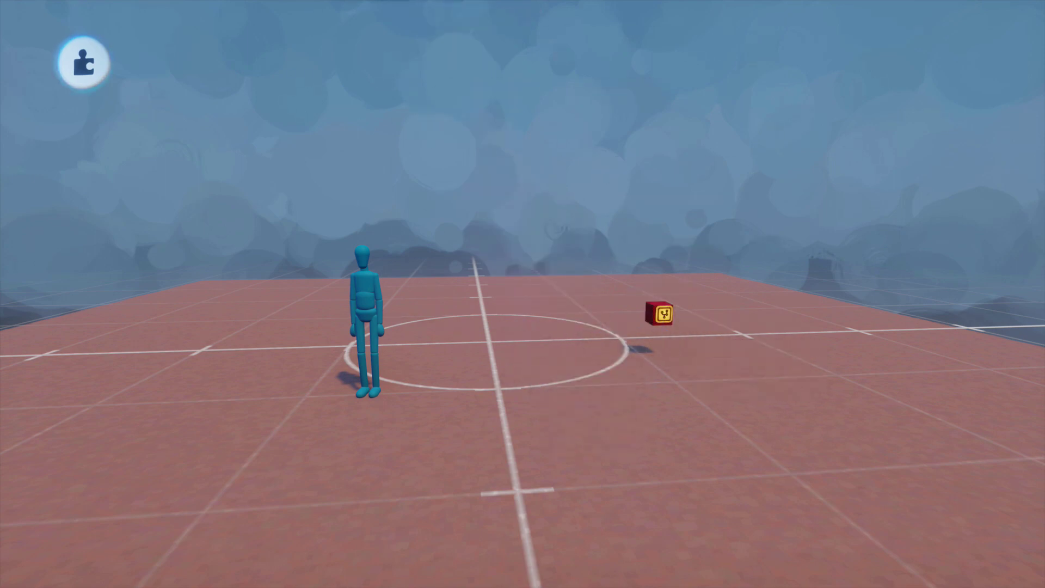
key(Escape)
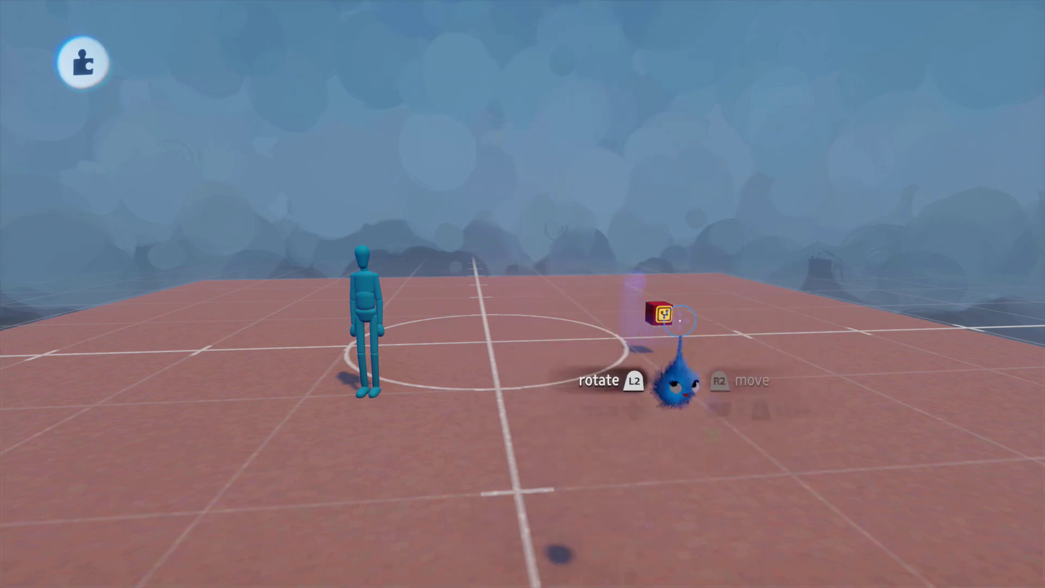
Open the cube's microchip and place a single Rotator gadget on its canvas
middle_drag(657, 322, 543, 364)
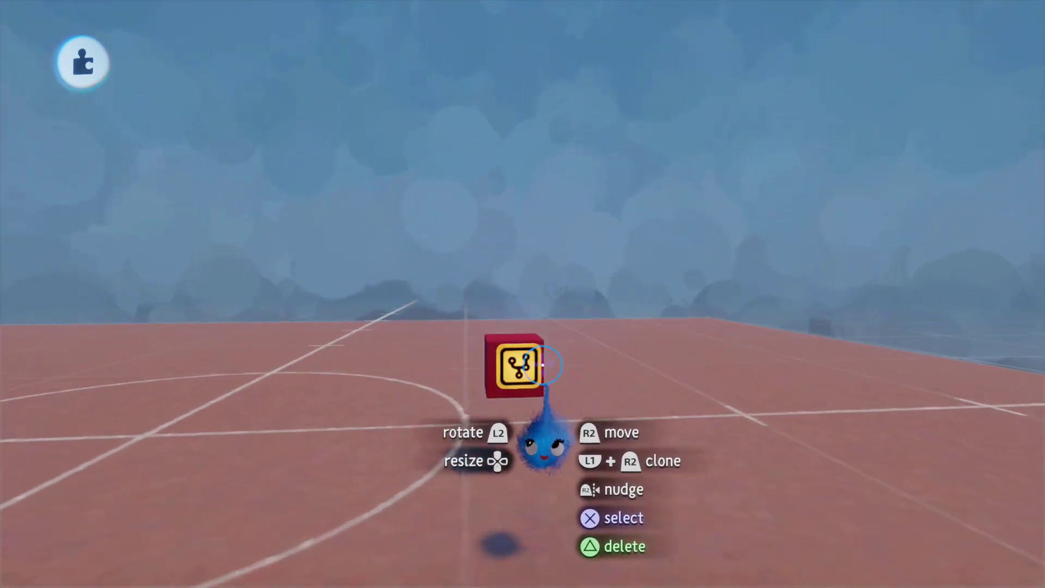
click(542, 365)
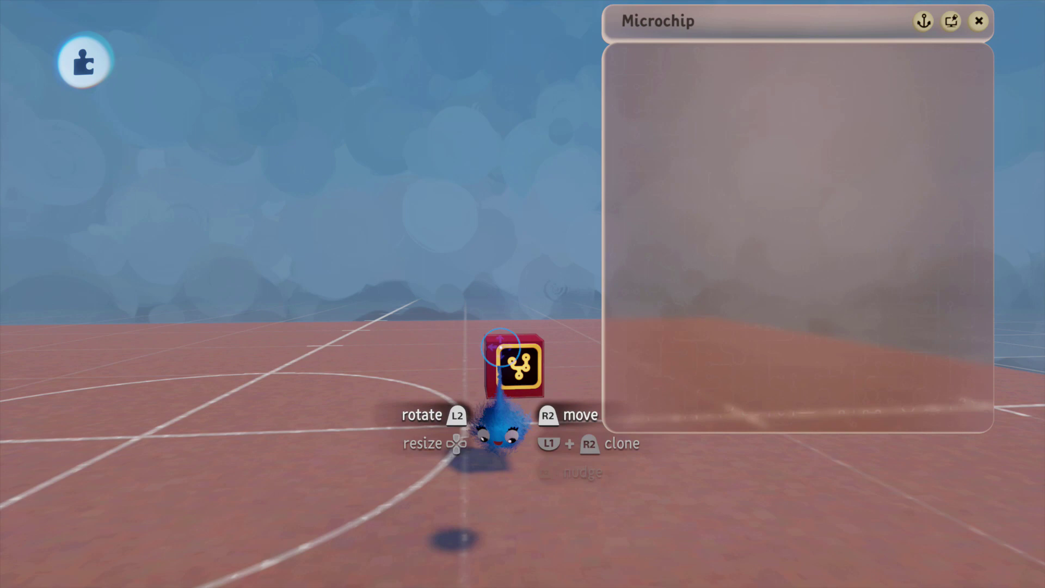
scroll(512, 380, down, 5)
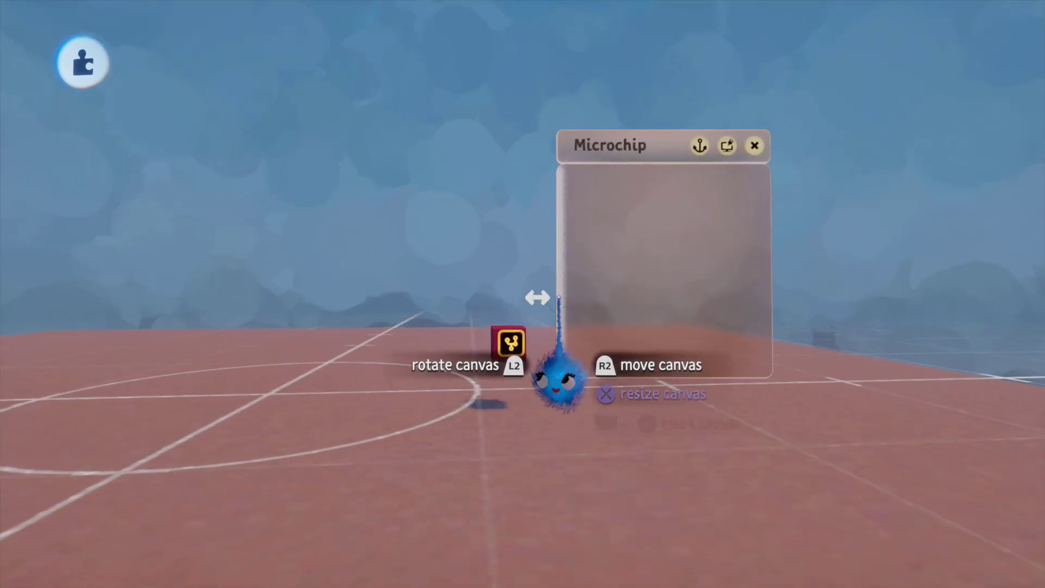
key(Tab)
drag(292, 129, 426, 107)
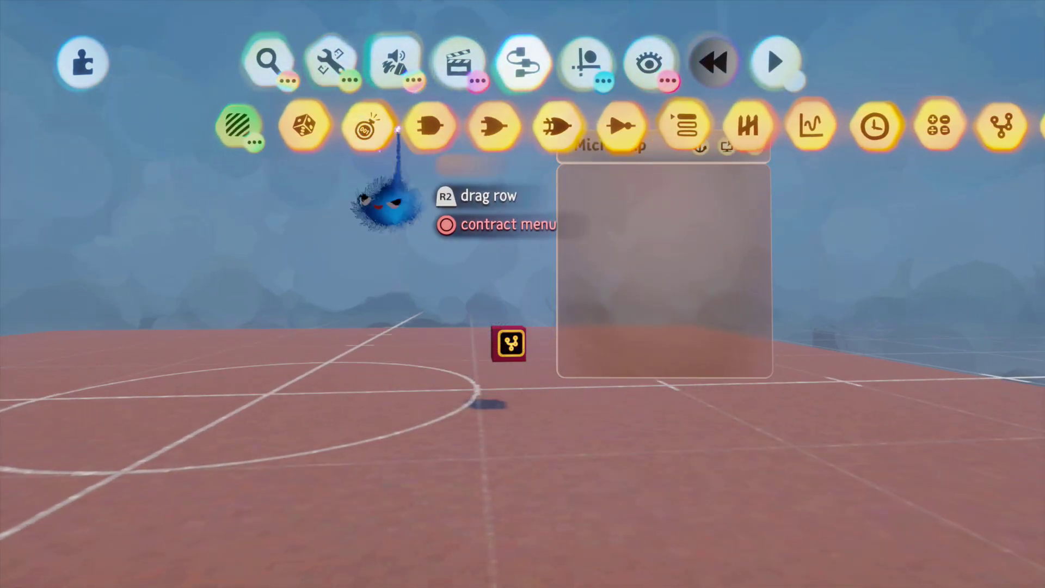
drag(879, 123, 442, 123)
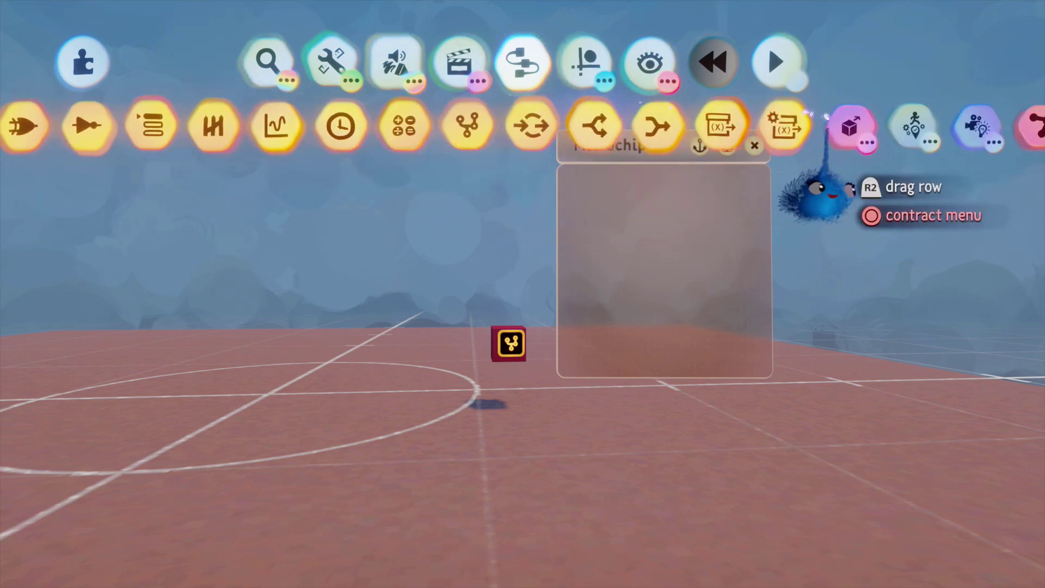
click(849, 126)
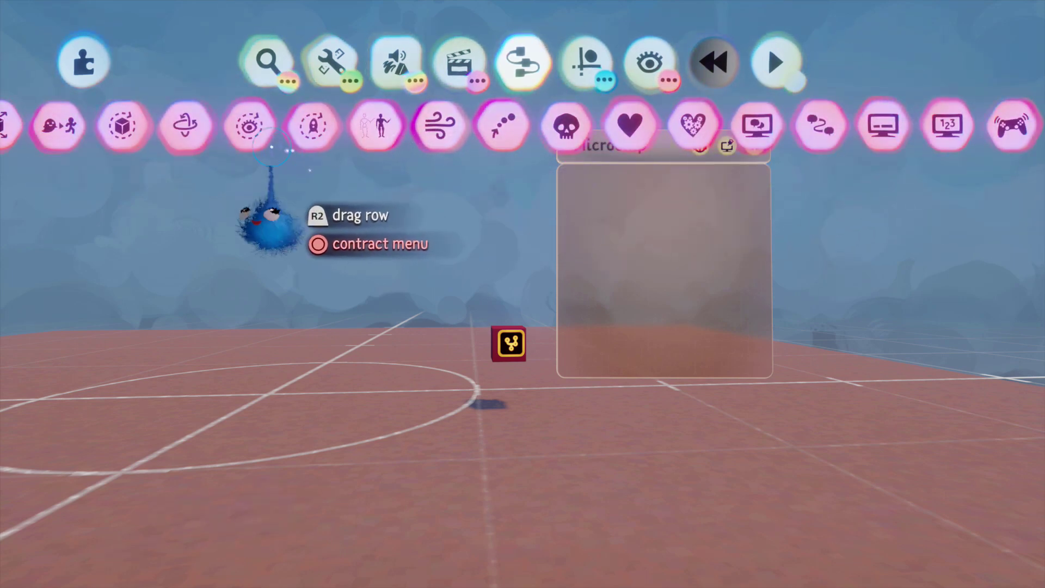
click(122, 126)
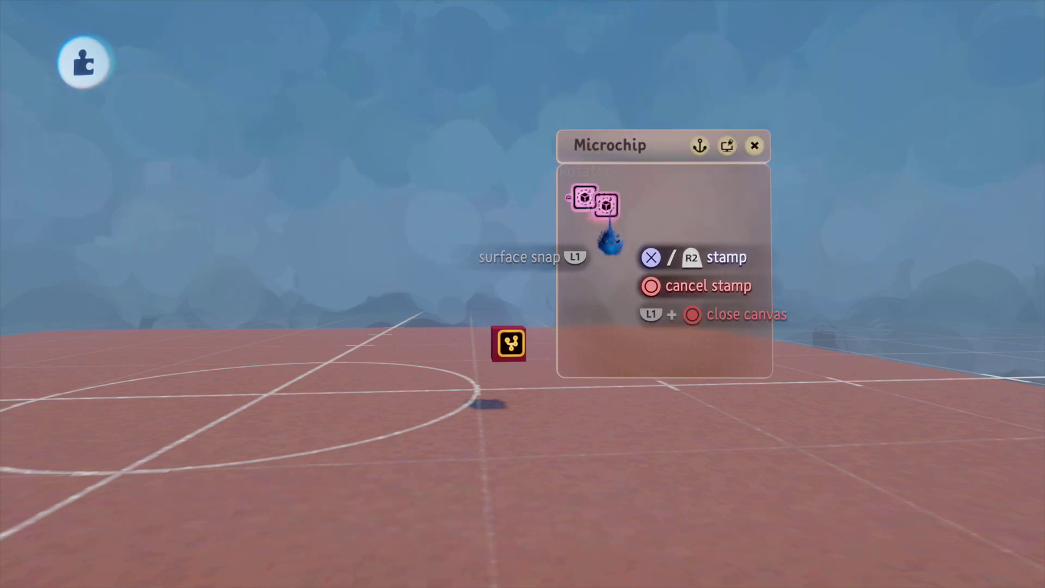
key(Escape)
Turn on grid snap with a grid size of 1
click(587, 65)
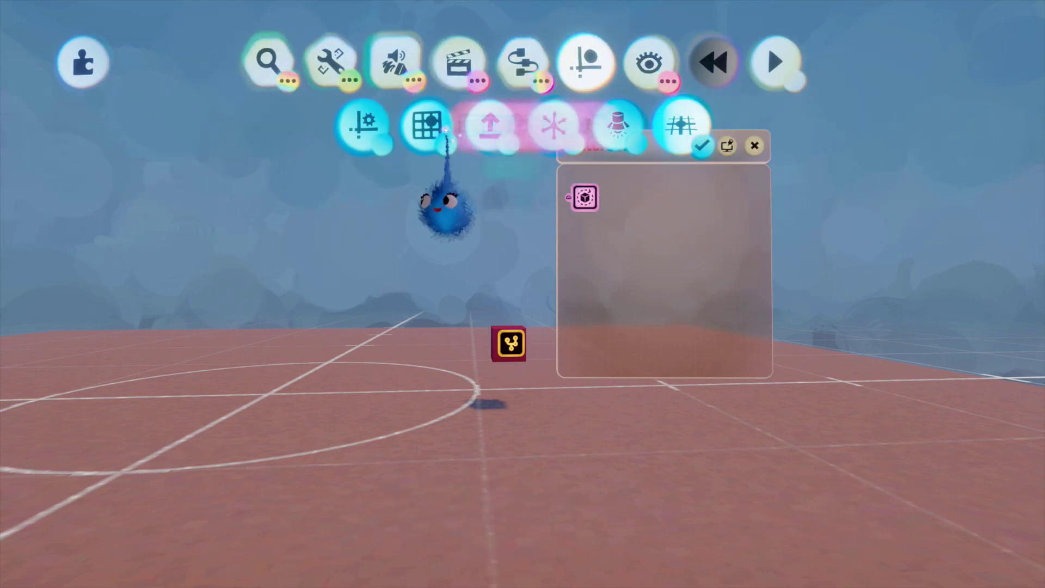
click(432, 127)
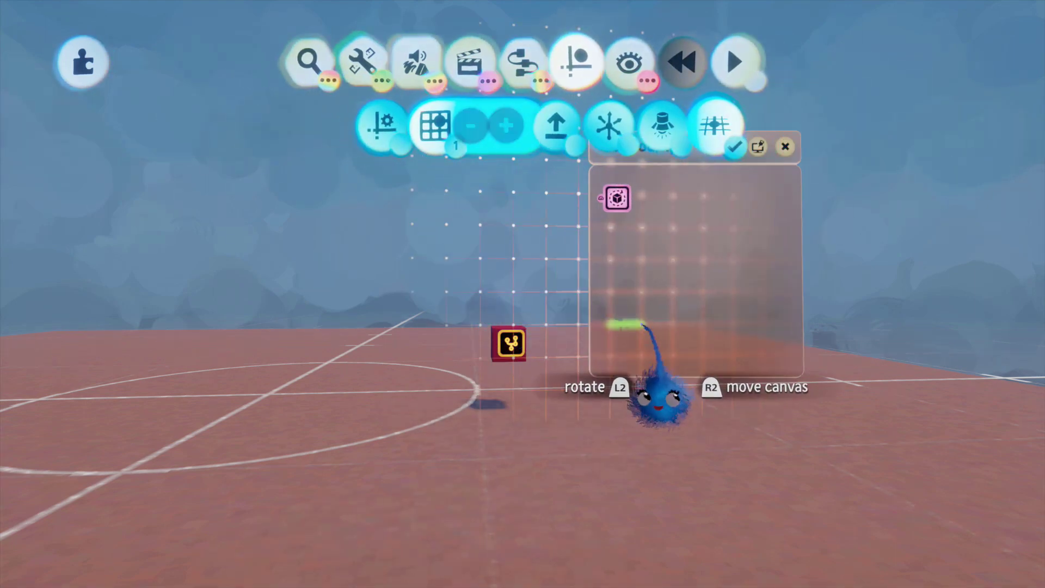
key(Escape)
Select the Rotator, set the microchip canvas aside from the cube, and aim the rotation axis straight up
click(617, 199)
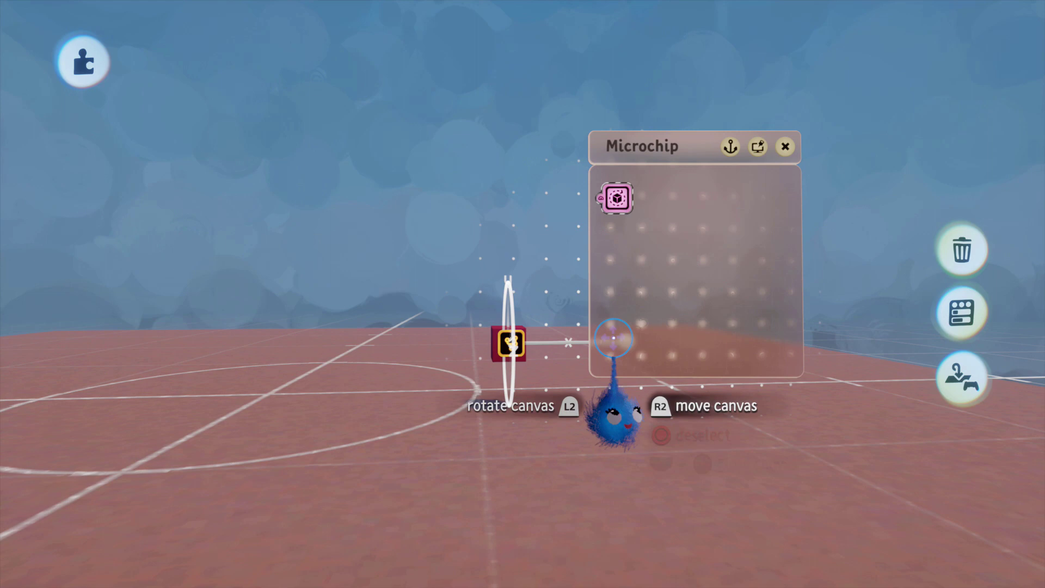
middle_drag(629, 338, 560, 345)
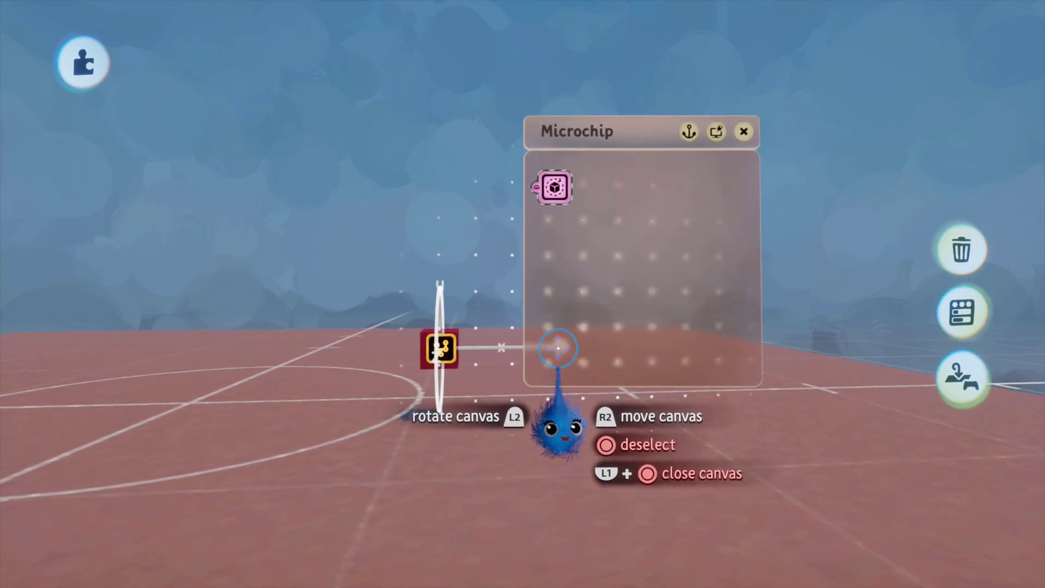
drag(560, 345, 618, 292)
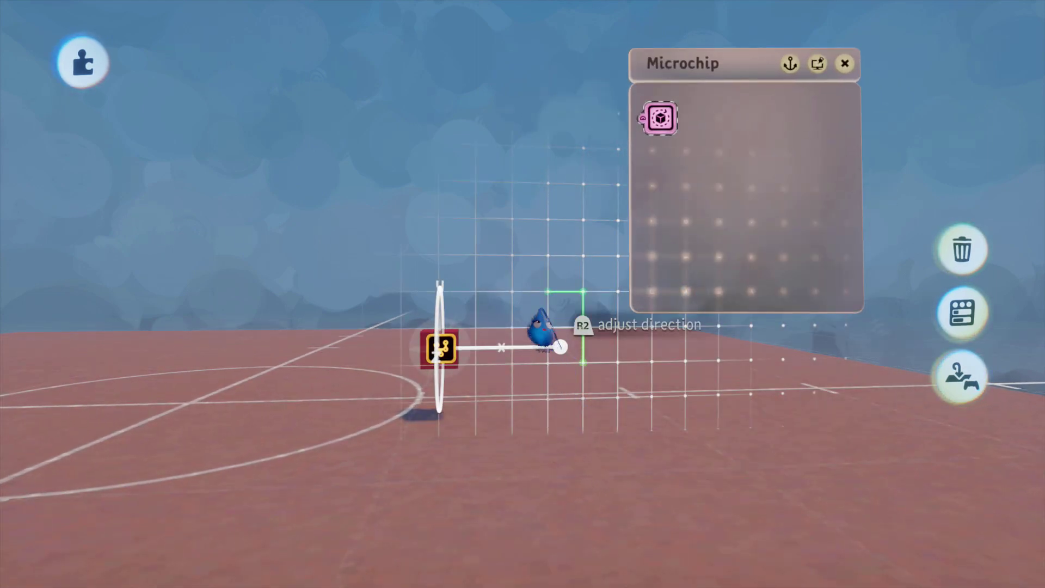
drag(560, 345, 442, 224)
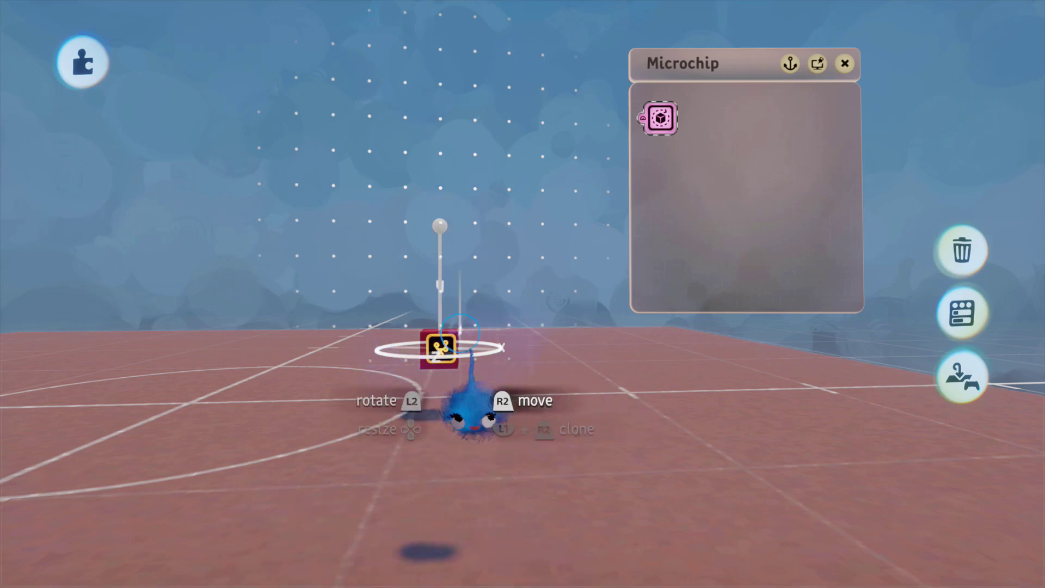
Run the scene to preview the cube's rotation, stop time again, and deselect the Rotator
scroll(669, 291, down, 2)
key(space)
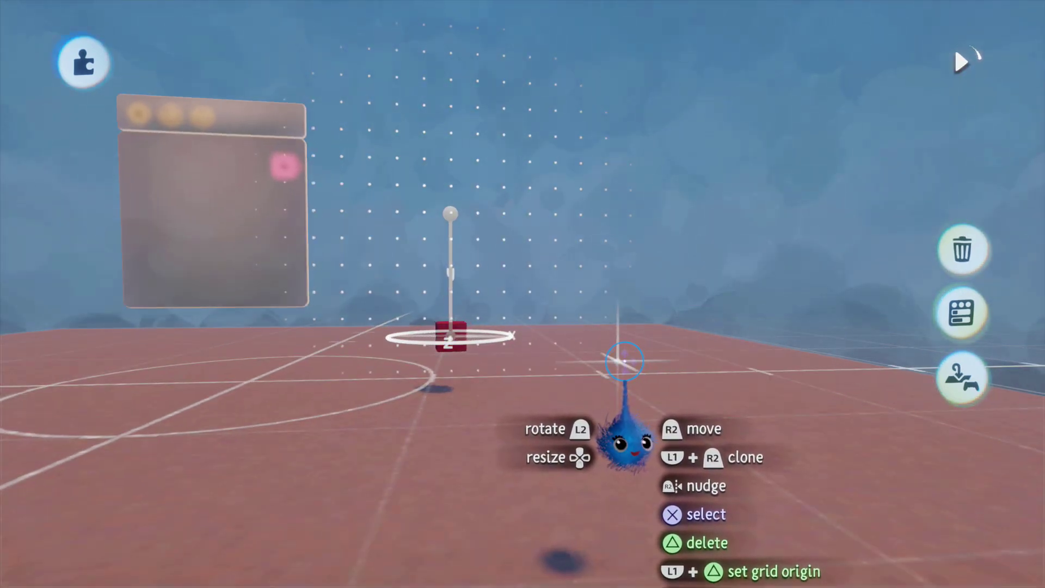
key(space)
scroll(599, 357, down, 2)
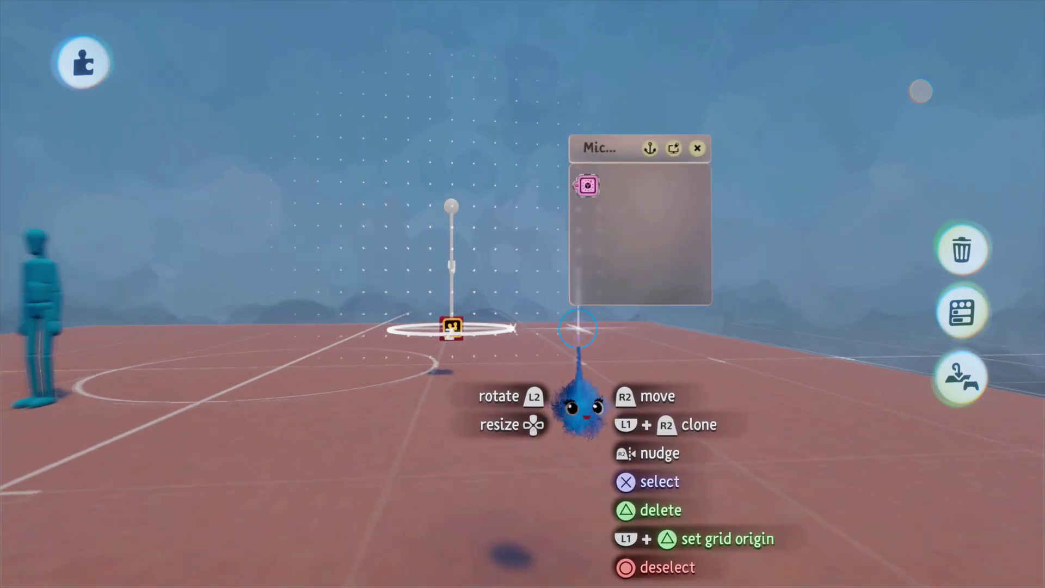
key(Escape)
middle_drag(560, 327, 594, 361)
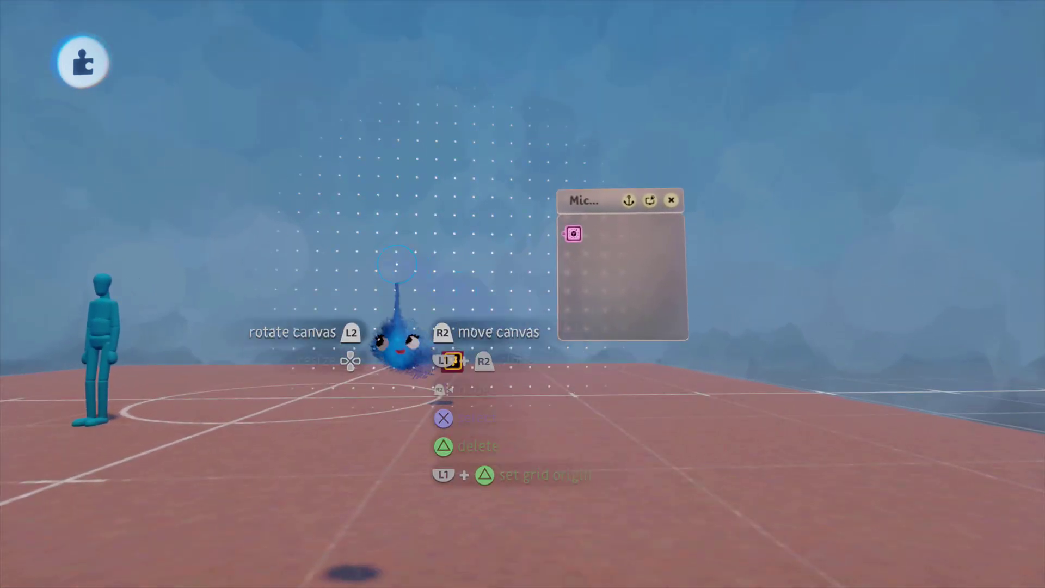
scroll(588, 361, up, 3)
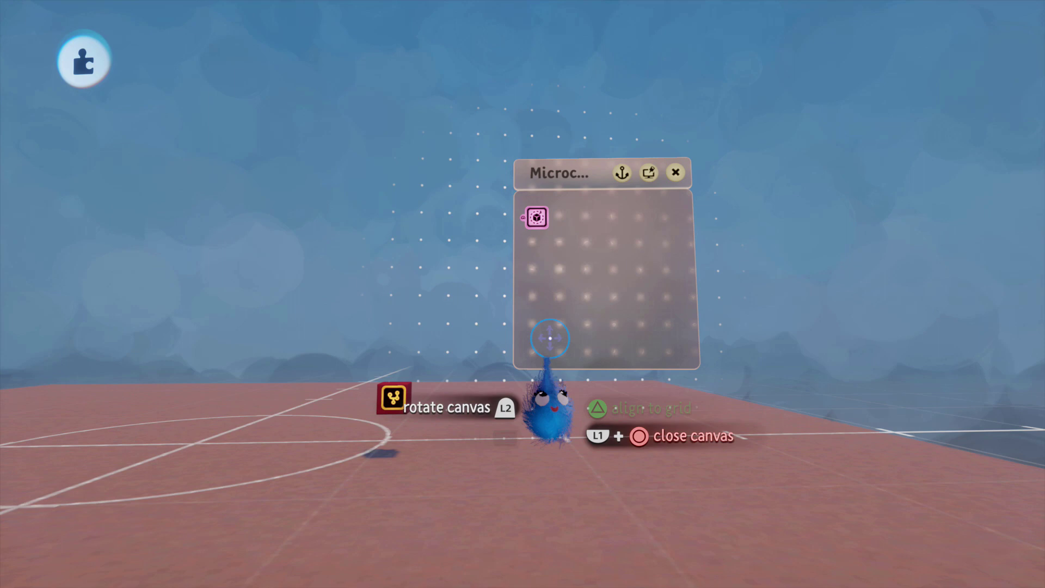
Turn off grid snap
scroll(548, 341, down, 1)
click(426, 128)
middle_drag(452, 180, 514, 396)
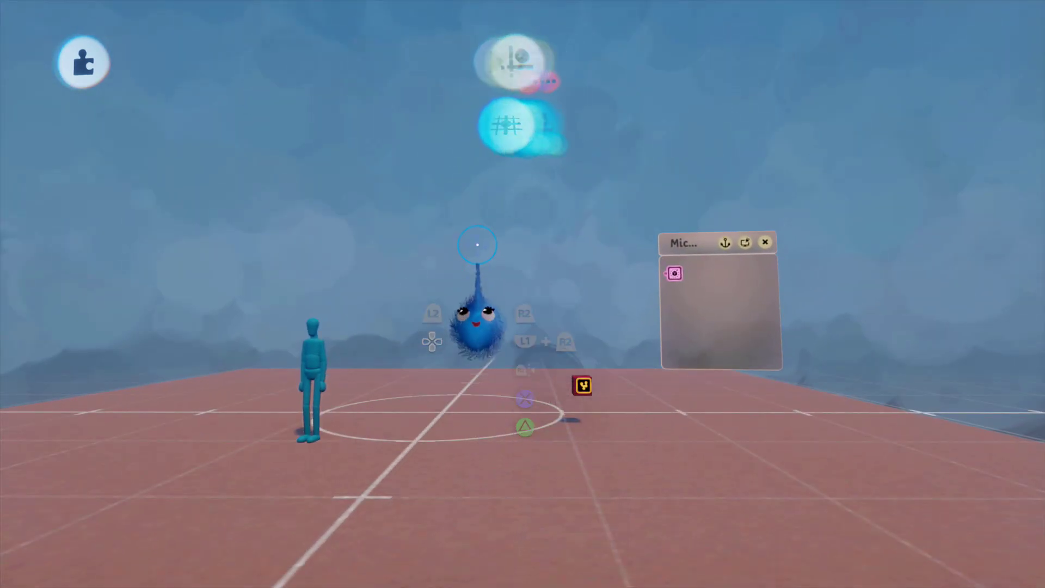
Place a Tag gadget on the cube's microchip canvas, just below the Rotator
click(523, 61)
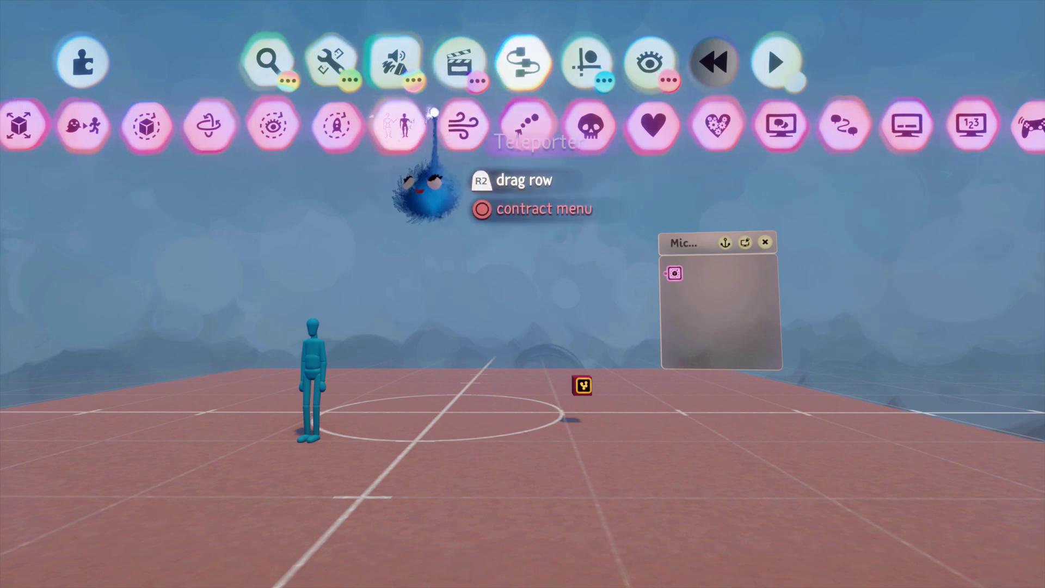
click(79, 129)
click(100, 130)
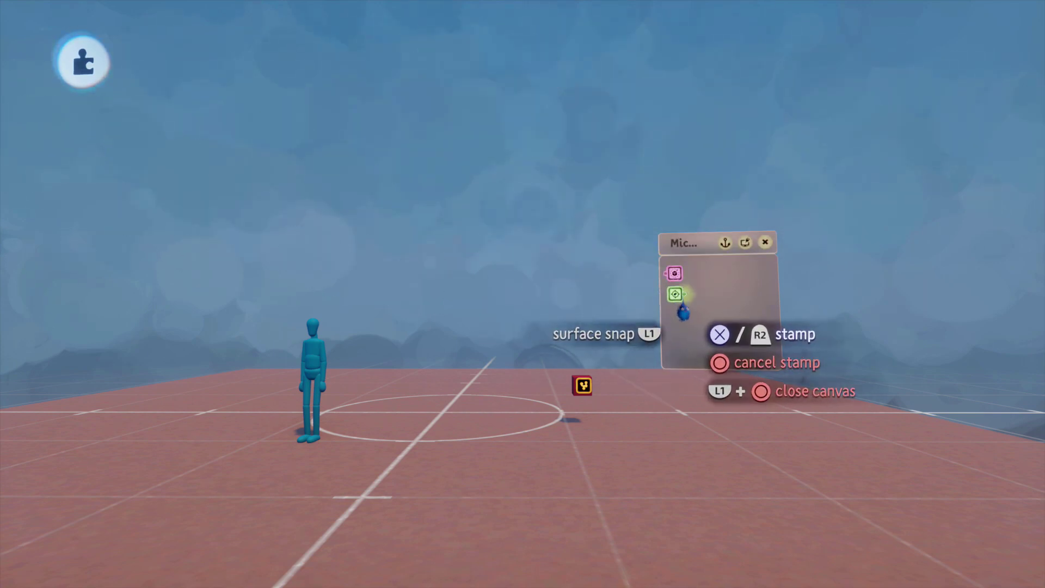
click(680, 304)
Rename the Tag gadget as Collectable and close its settings
click(675, 294)
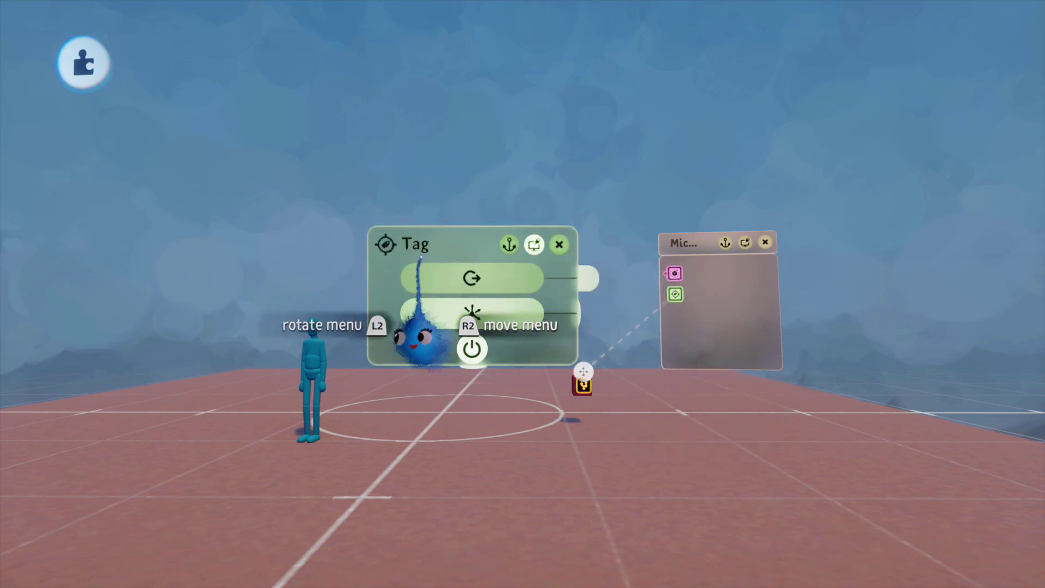
click(471, 311)
text(C)
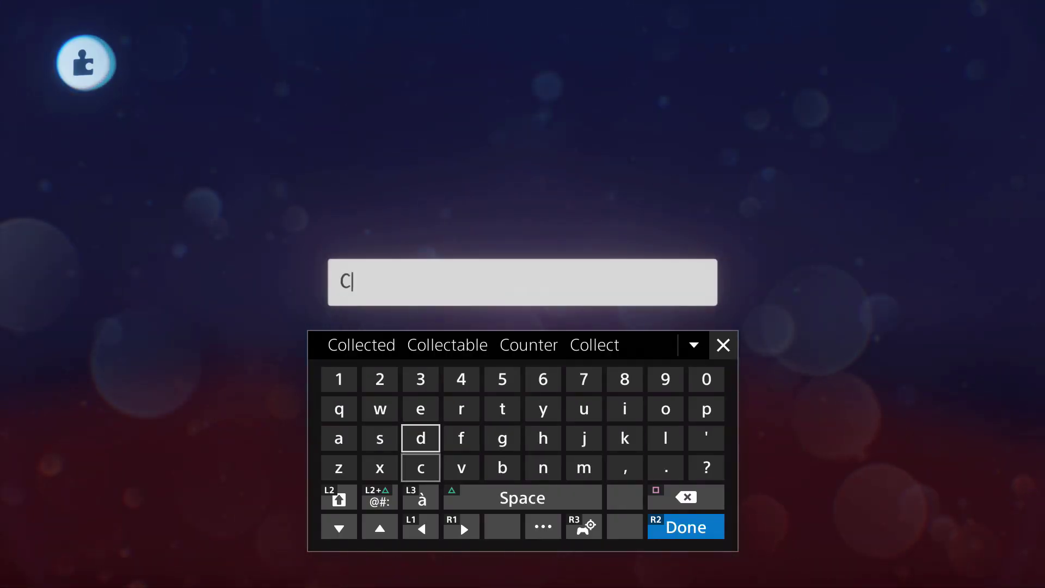
key(Up)
key(Up)
key(Left)
key(Left)
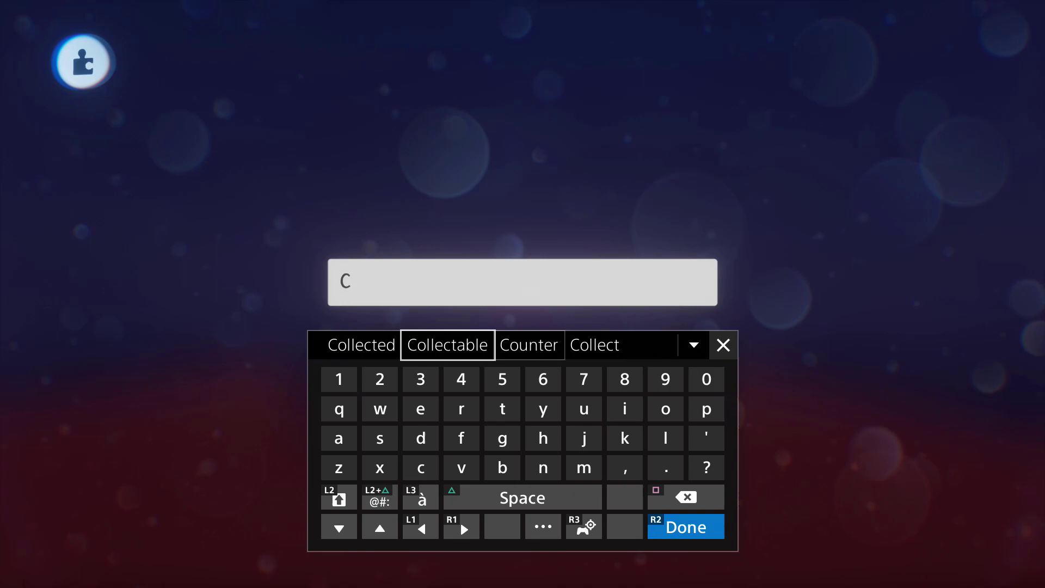
key(Return)
key(Return)
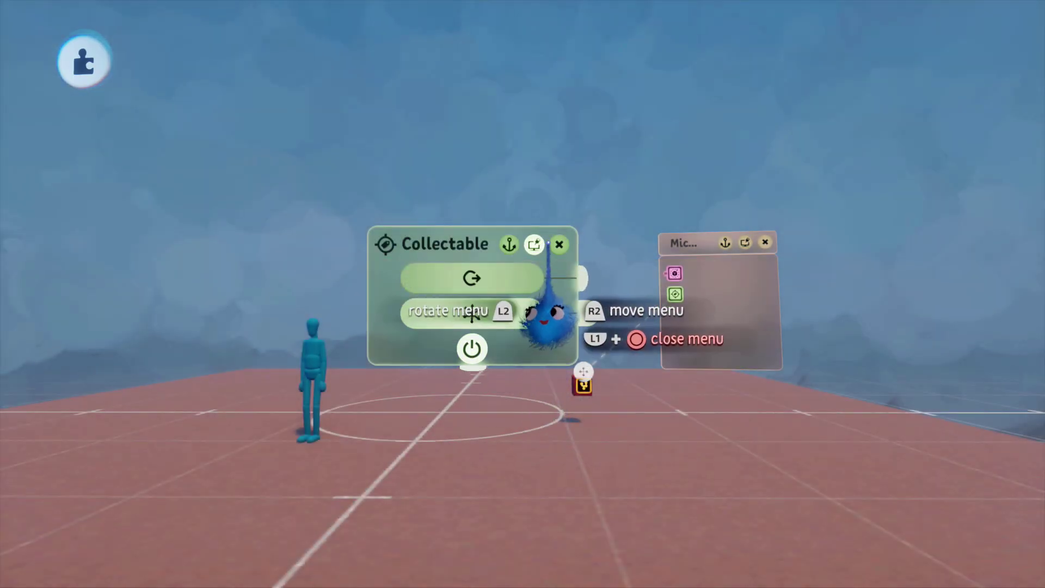
click(559, 245)
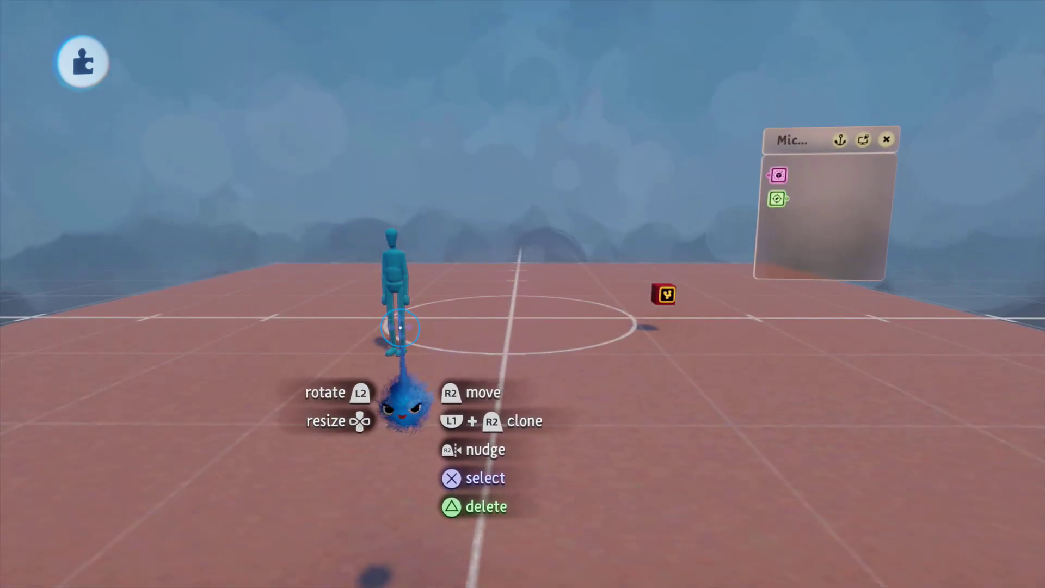
Open the puppet for editing and enlarge its Puppet Logic canvas downwards to make room for gadgets
click(402, 325)
click(403, 326)
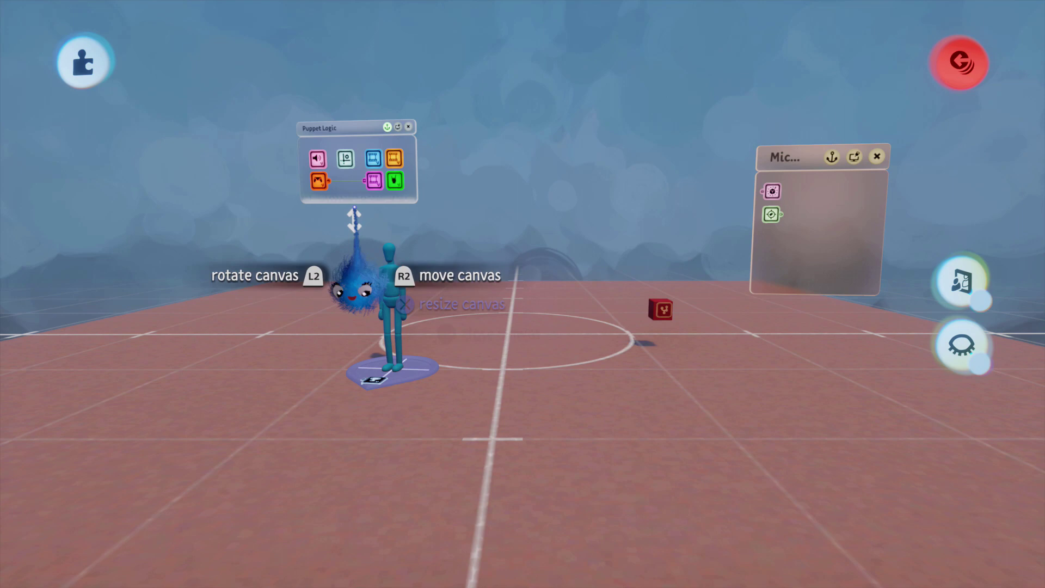
drag(354, 214, 352, 303)
Place a Trigger Zone gadget in the free space below the existing gadgets on the Puppet Logic canvas
key(Tab)
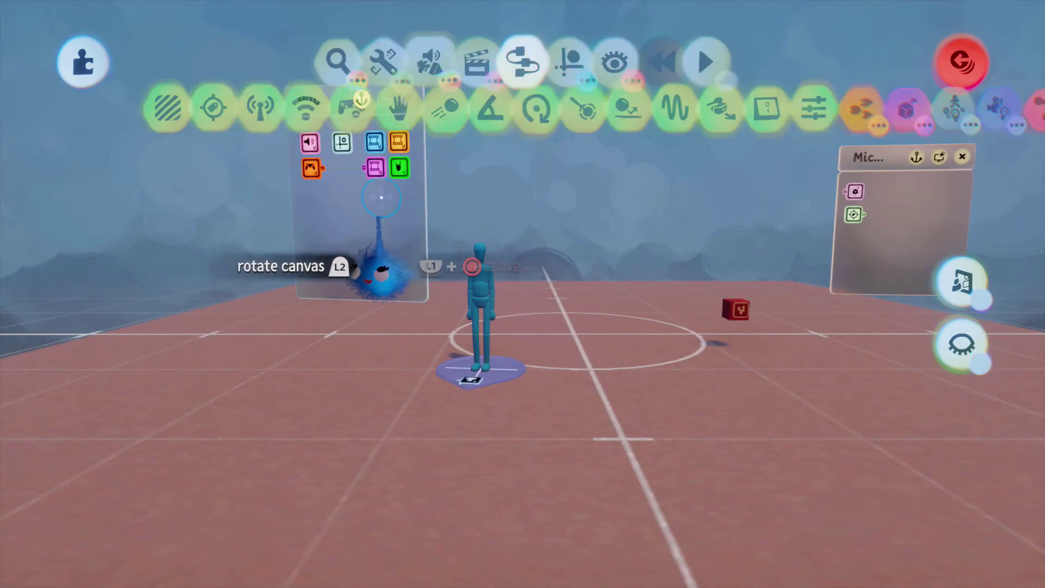
key(Escape)
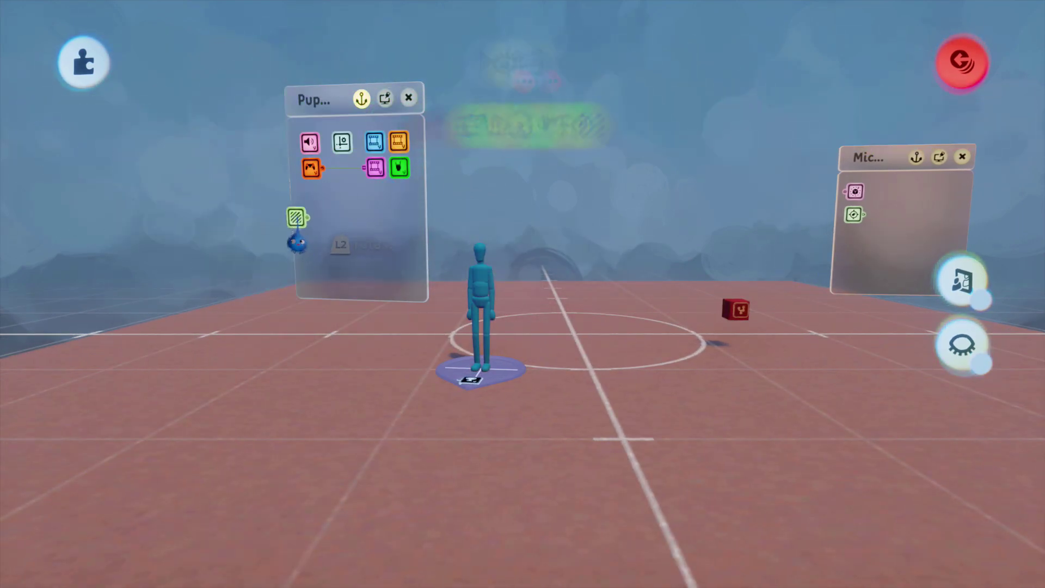
click(314, 210)
key(Escape)
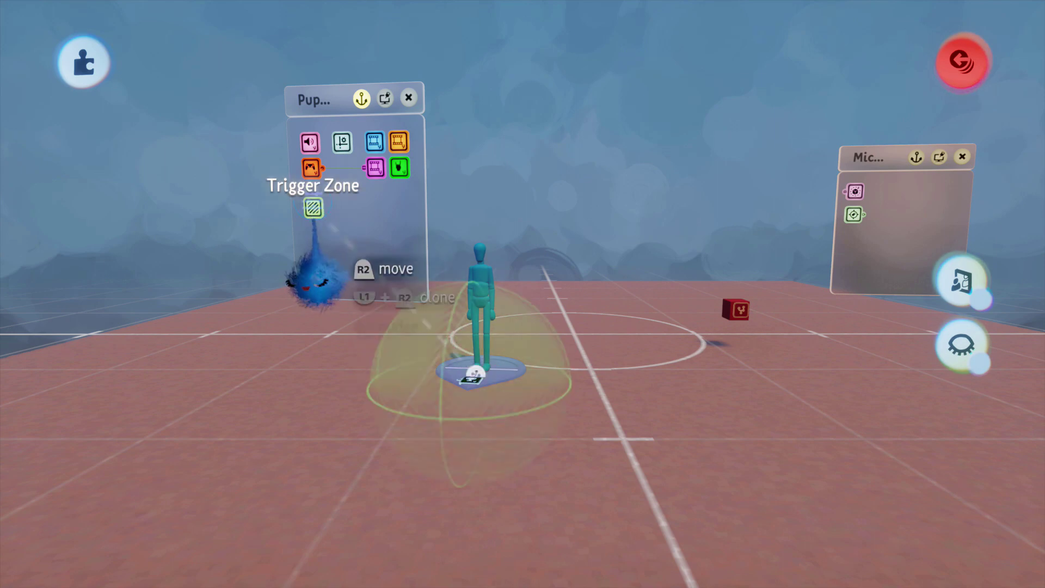
Set the puppet's Trigger Zone to detect tags named Collectable and close its settings
click(314, 212)
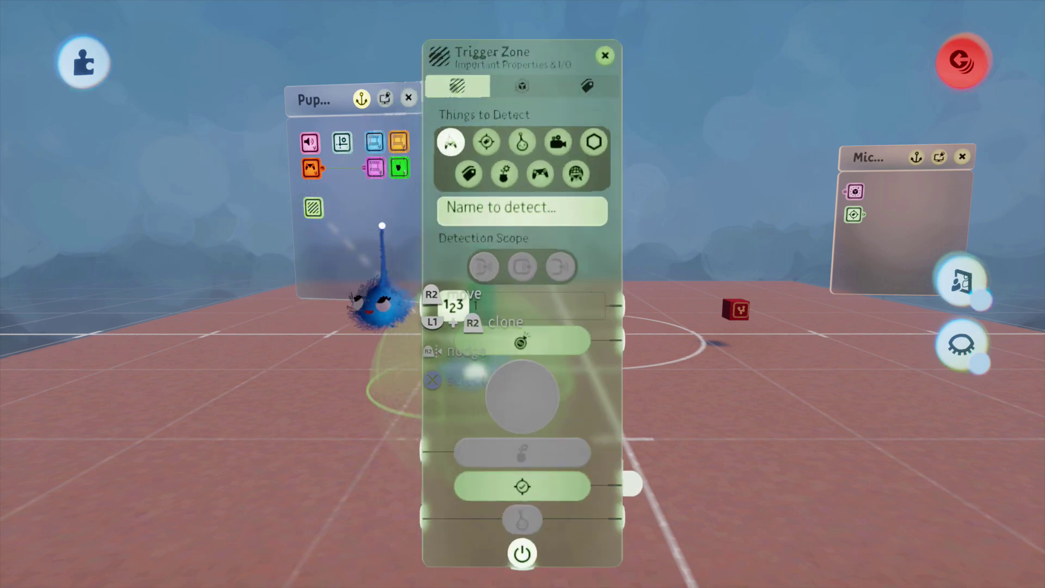
click(486, 141)
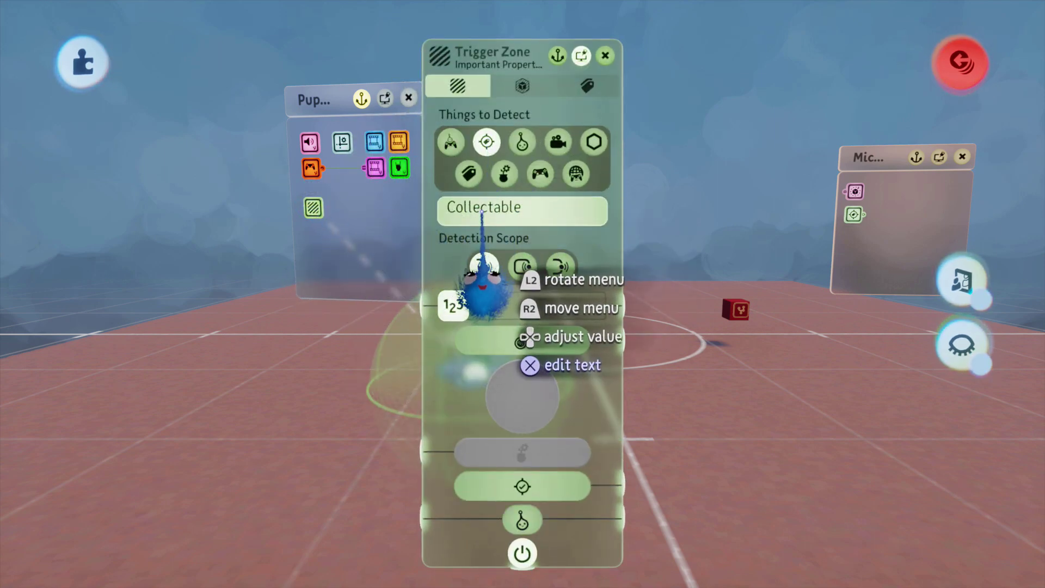
click(604, 55)
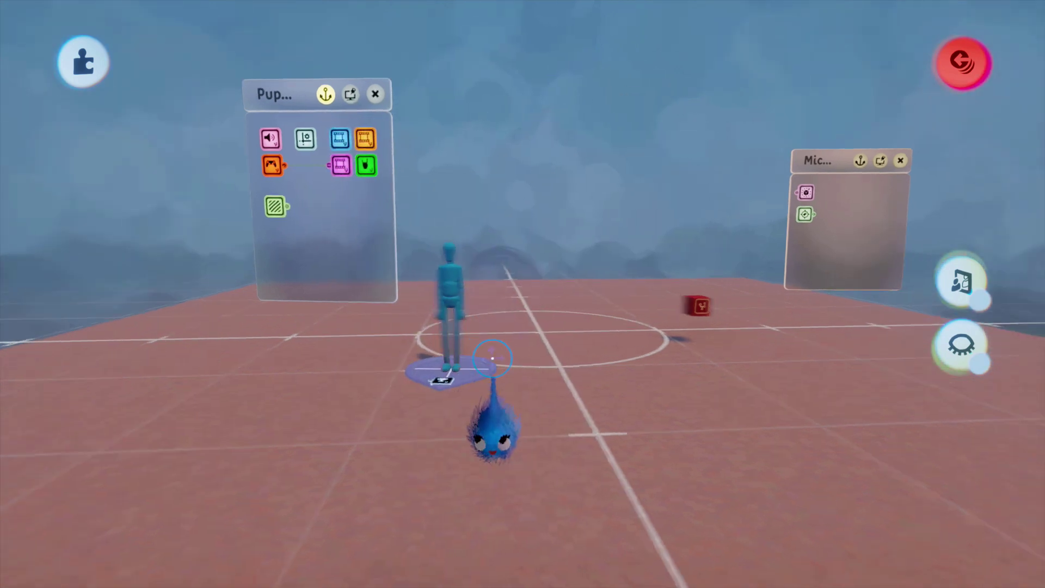
Leave the puppet's scope and examine the Physical Properties of the red cube's sculpture
middle_drag(493, 358, 473, 408)
middle_drag(464, 340, 540, 354)
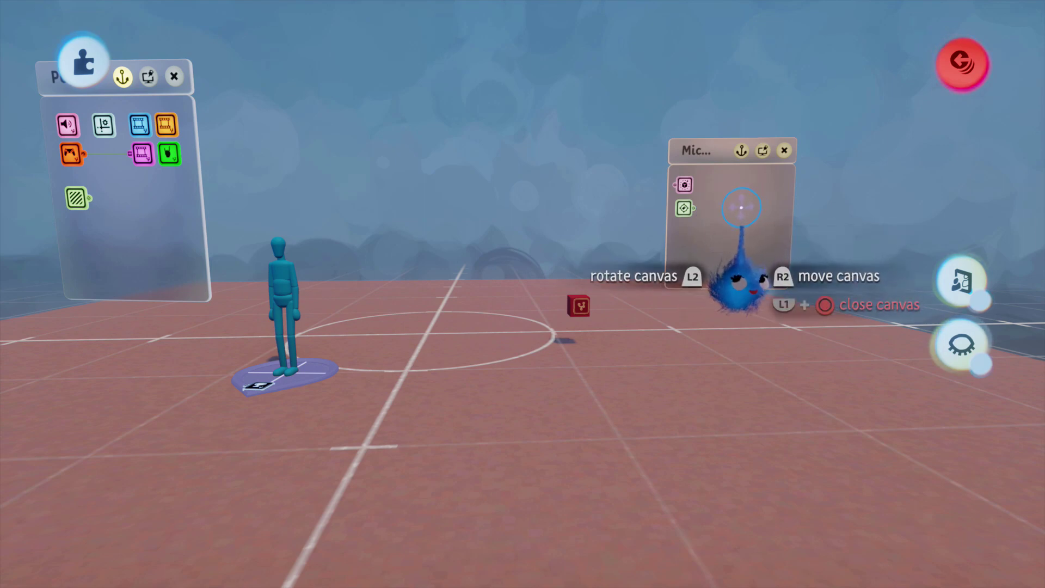
middle_drag(692, 299, 625, 303)
key(Tab)
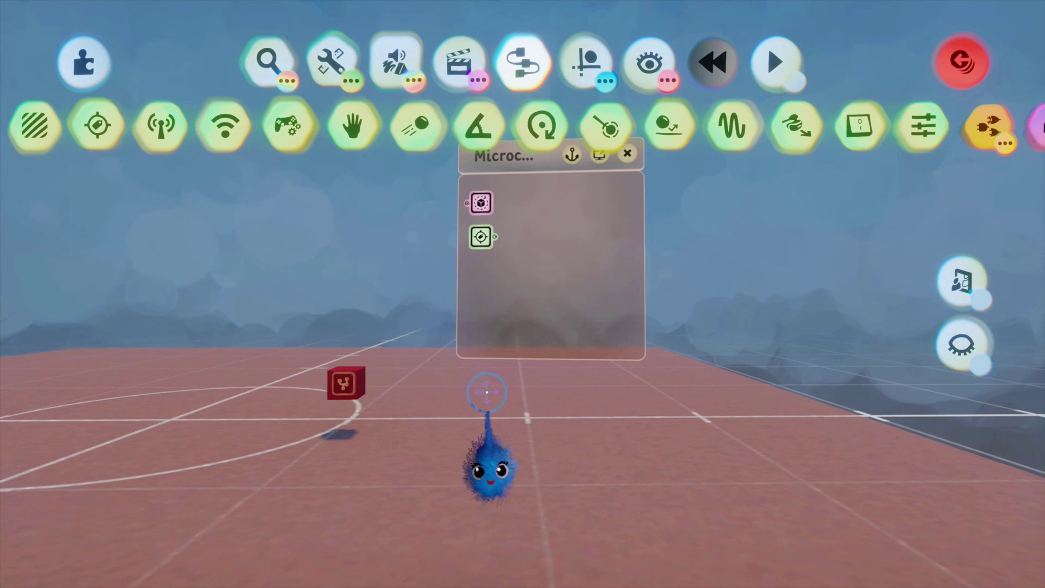
middle_drag(485, 391, 440, 412)
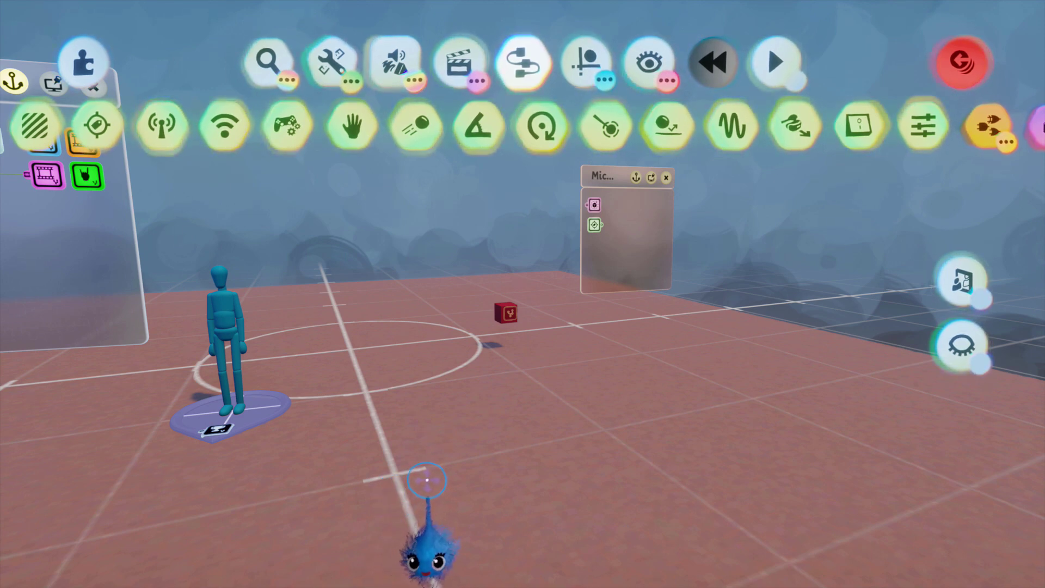
middle_drag(481, 295, 470, 332)
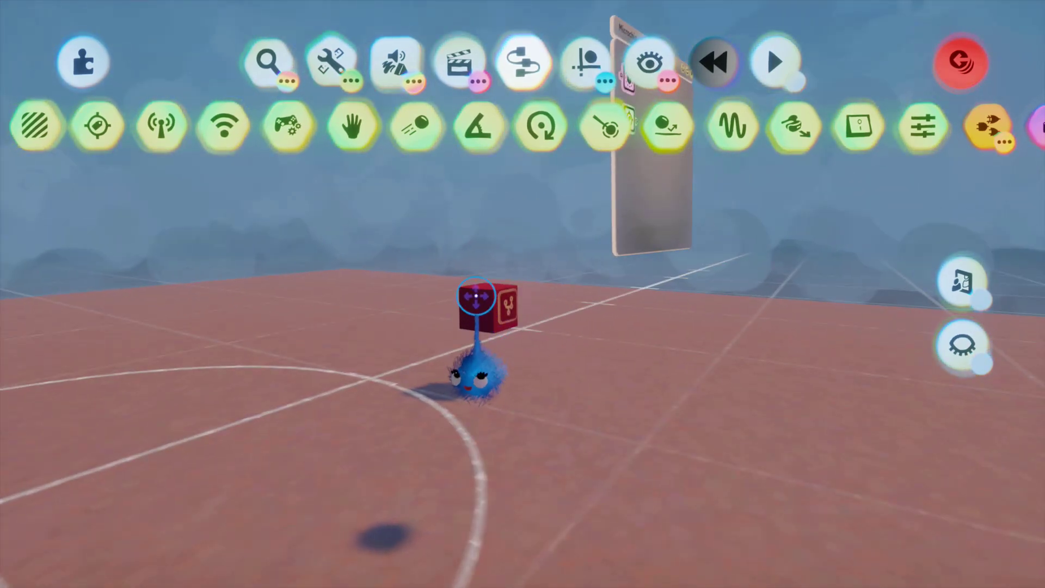
click(478, 297)
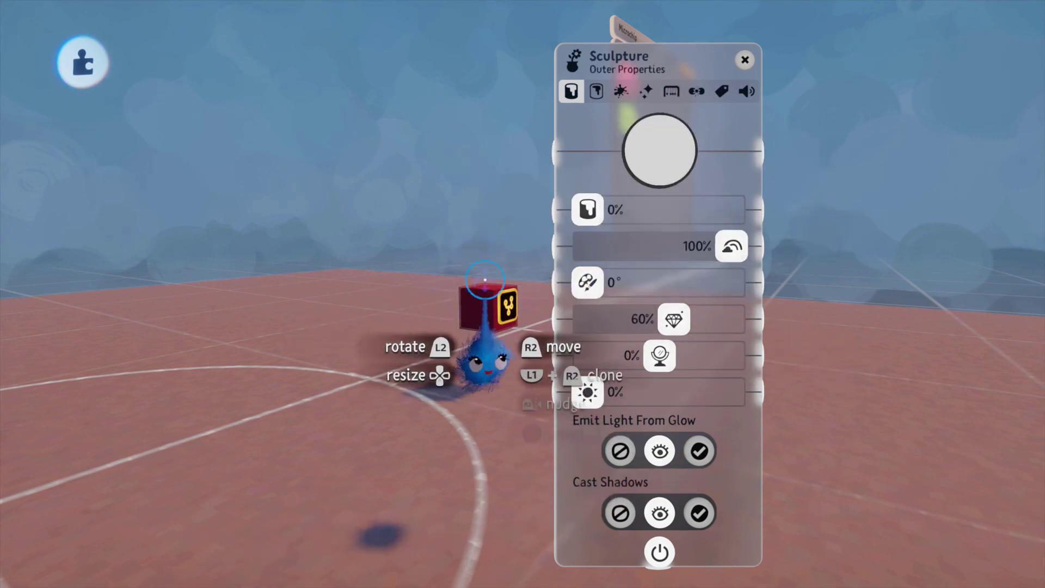
click(671, 91)
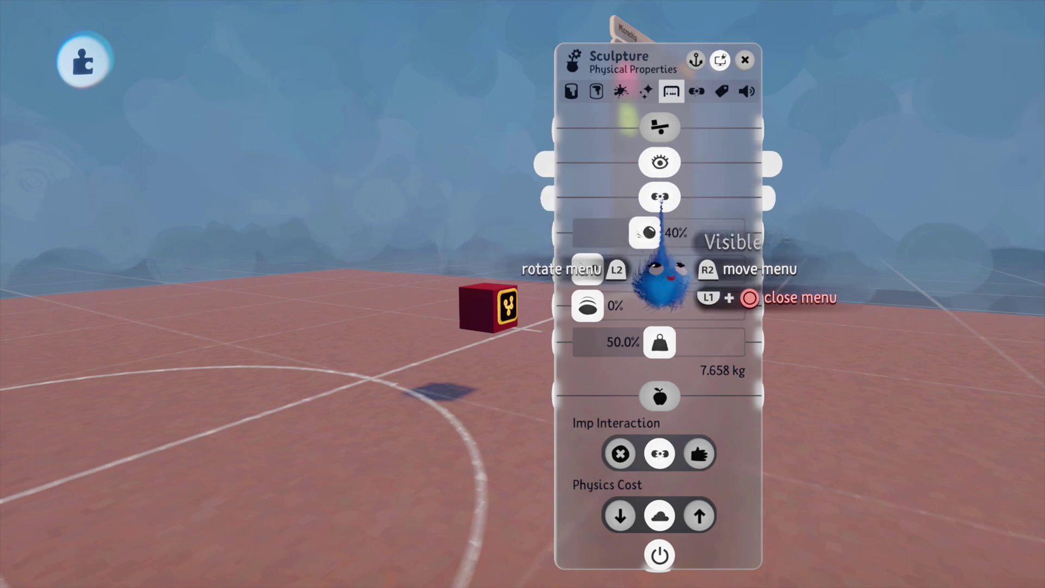
click(745, 60)
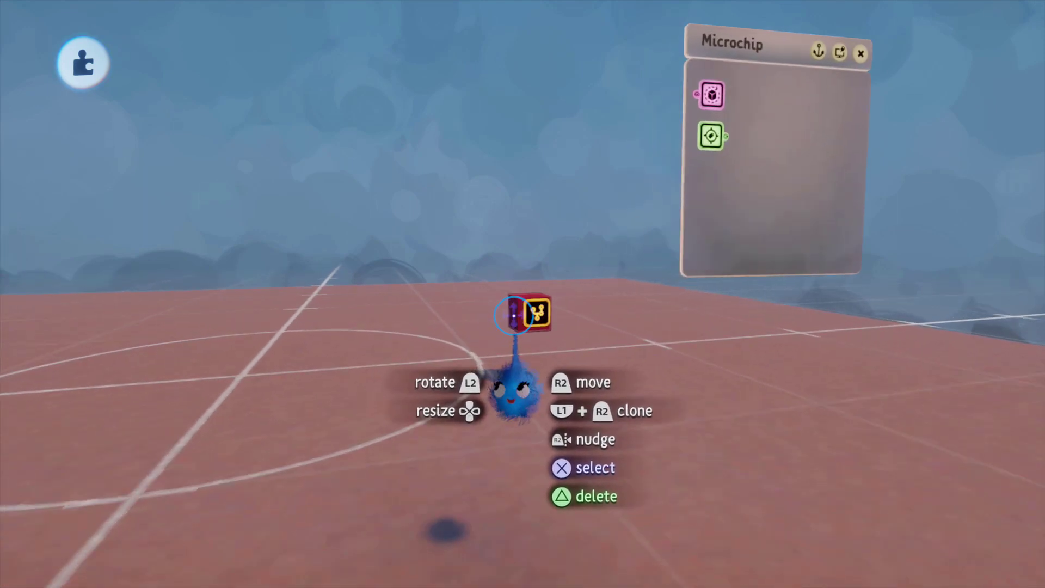
Place a Destroyer gadget on the cube's microchip canvas and wire the Tag's output to its power input
mouse_move(515, 310)
mouse_down()
mouse_move(523, 358)
mouse_move(523, 328)
mouse_up()
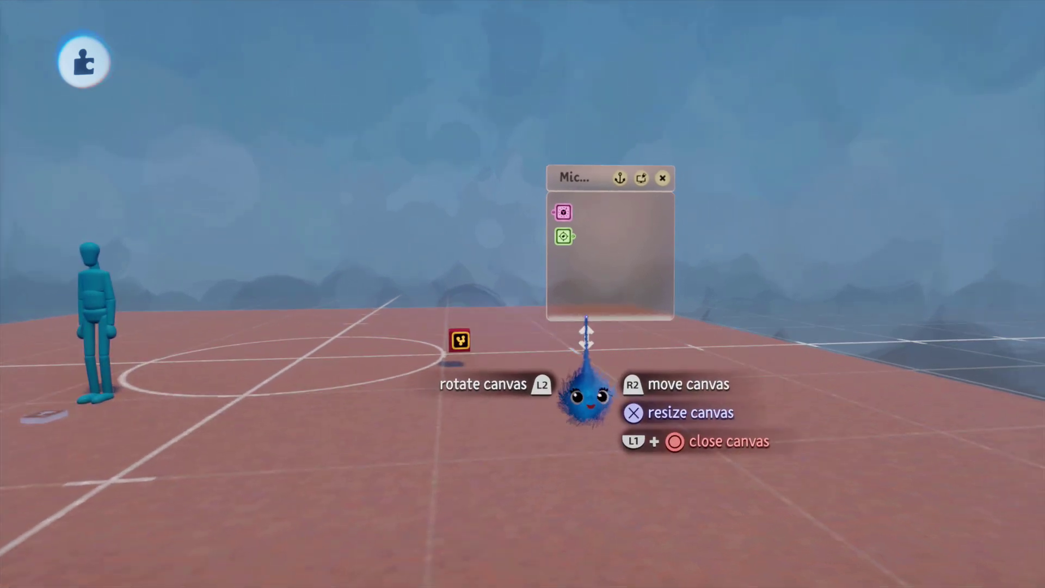
scroll(564, 294, up, 3)
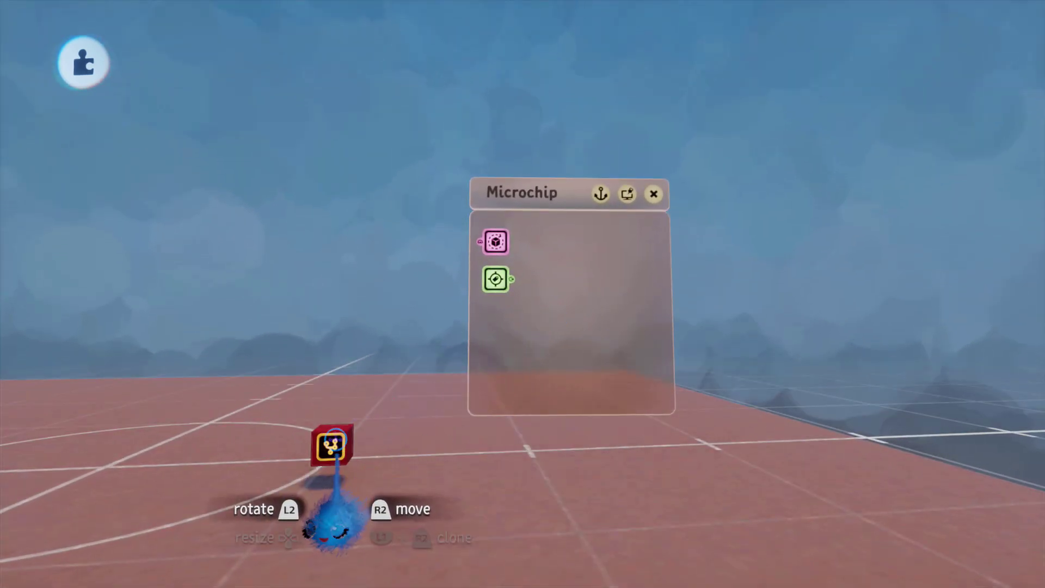
key(Tab)
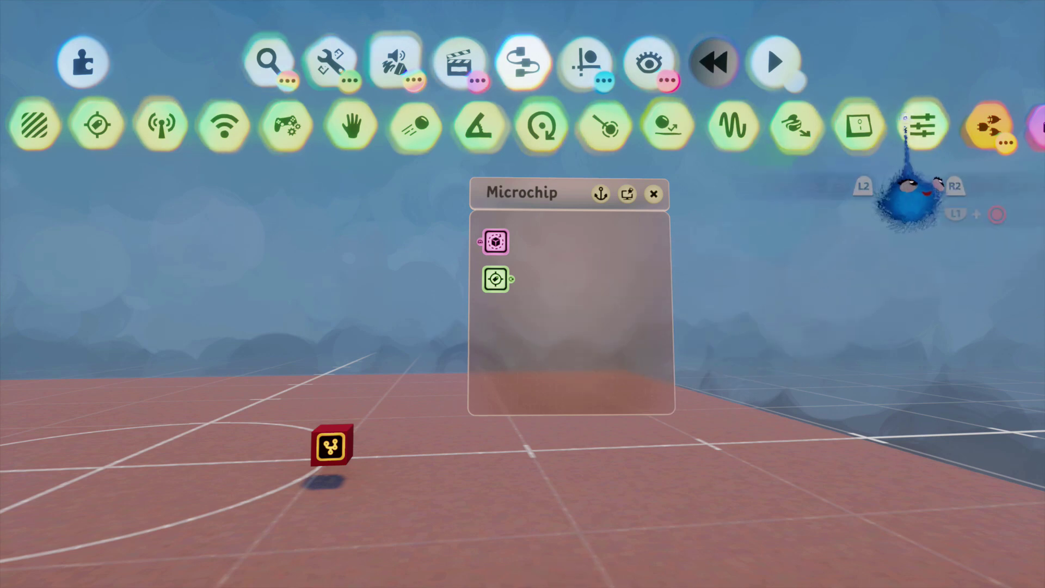
drag(905, 118, 585, 130)
click(716, 130)
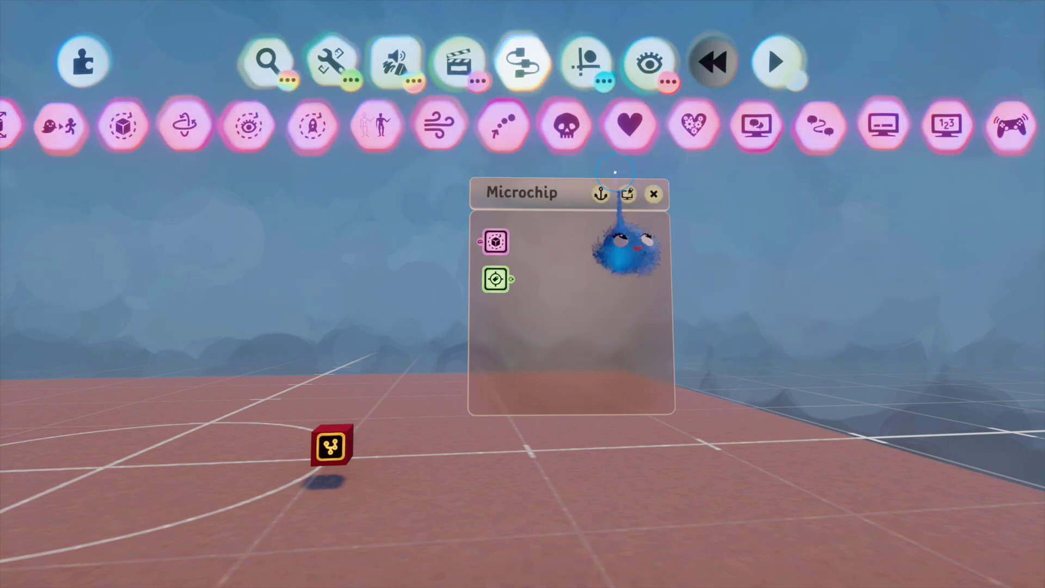
click(566, 125)
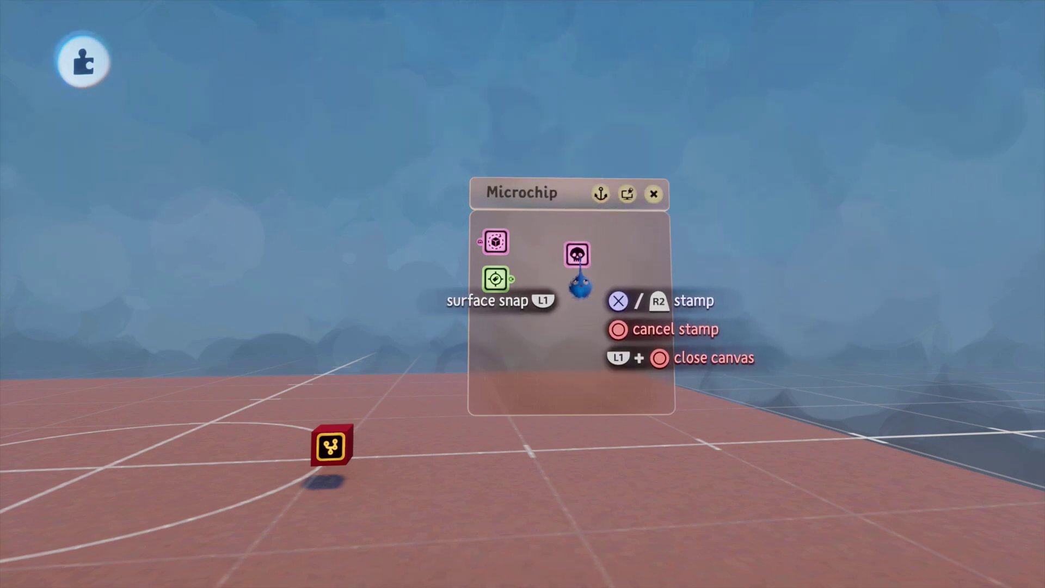
click(579, 283)
key(Escape)
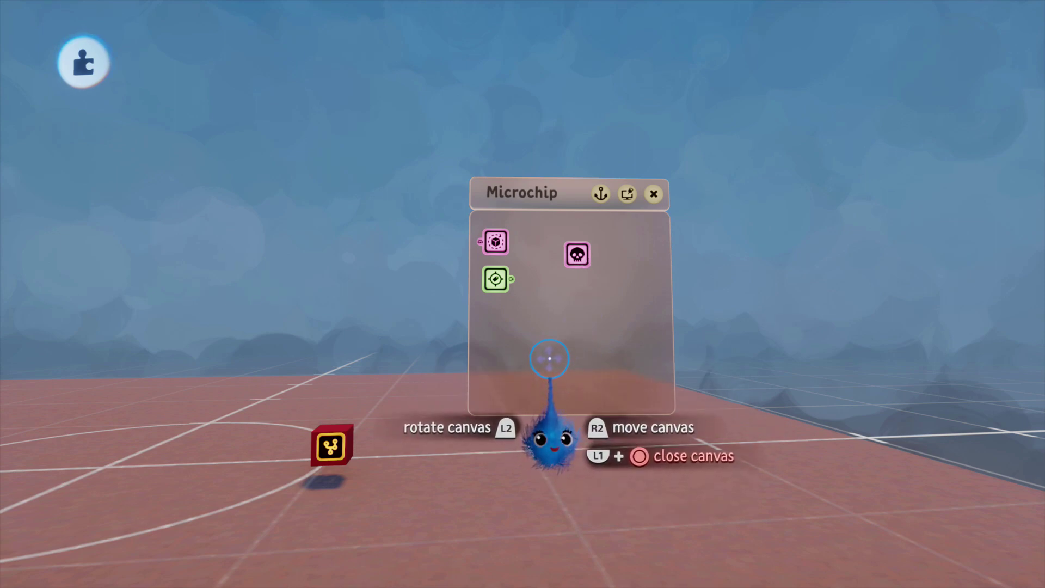
click(511, 279)
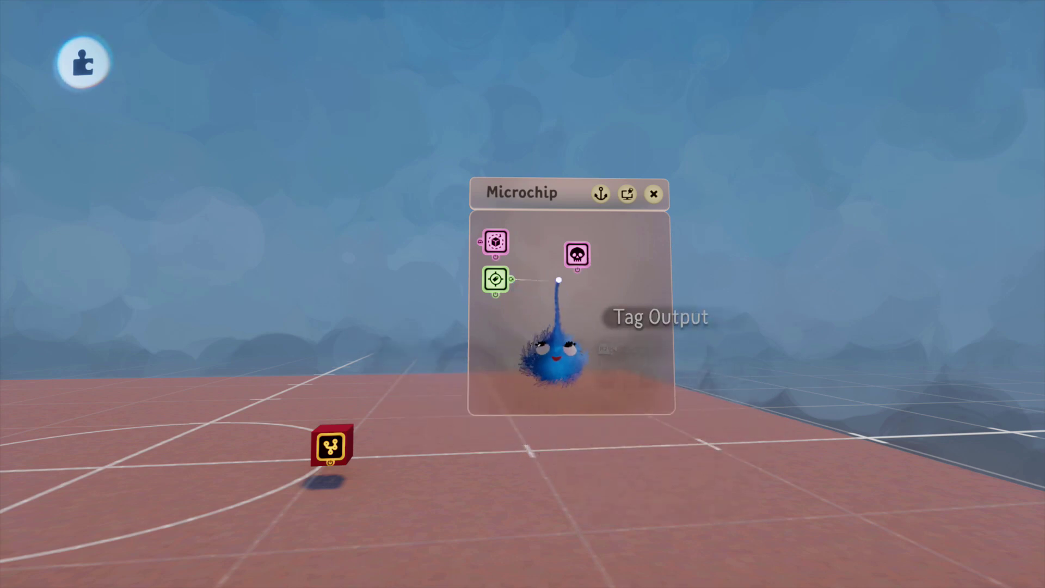
click(577, 269)
Place a Variable gadget in the open scene, outside the cube's microchip canvas
key(Tab)
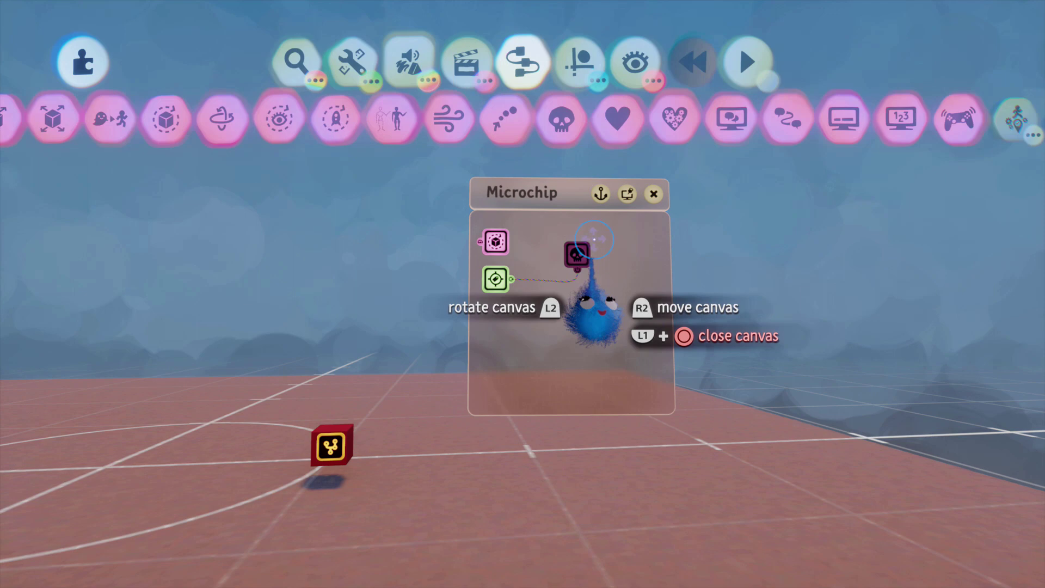
drag(718, 101, 489, 128)
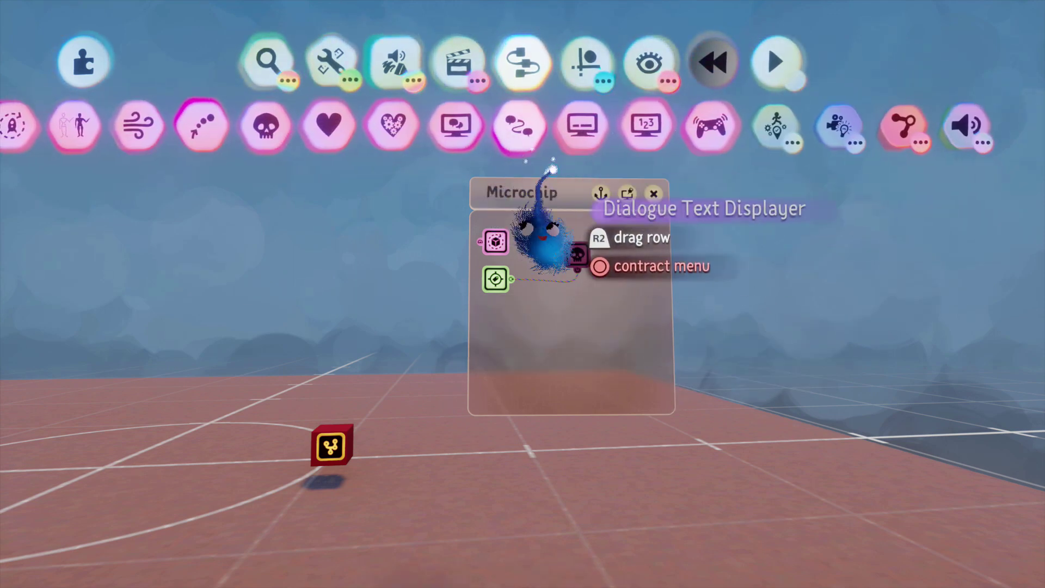
drag(364, 131, 819, 123)
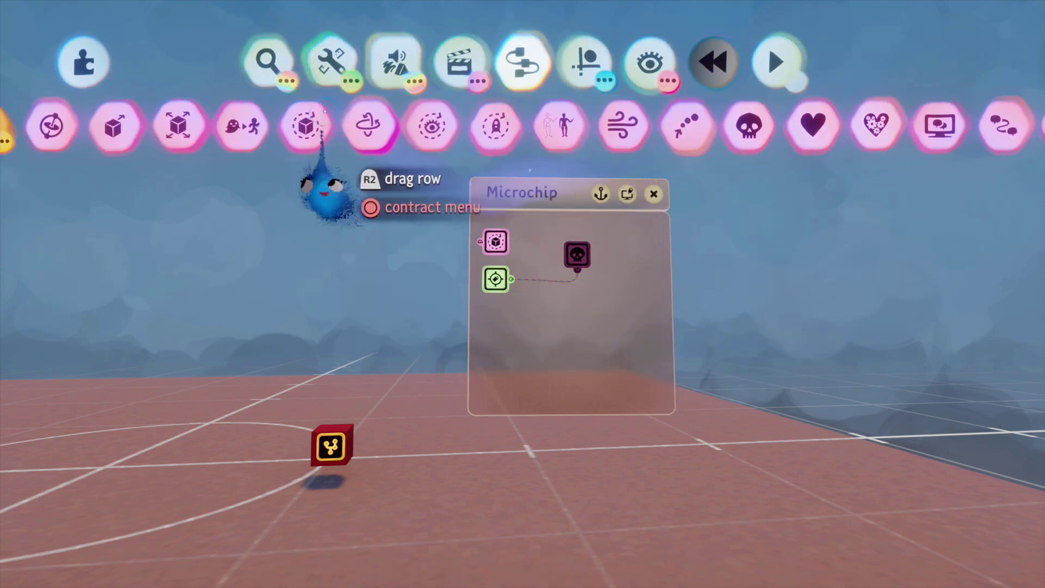
drag(382, 133, 566, 139)
click(307, 126)
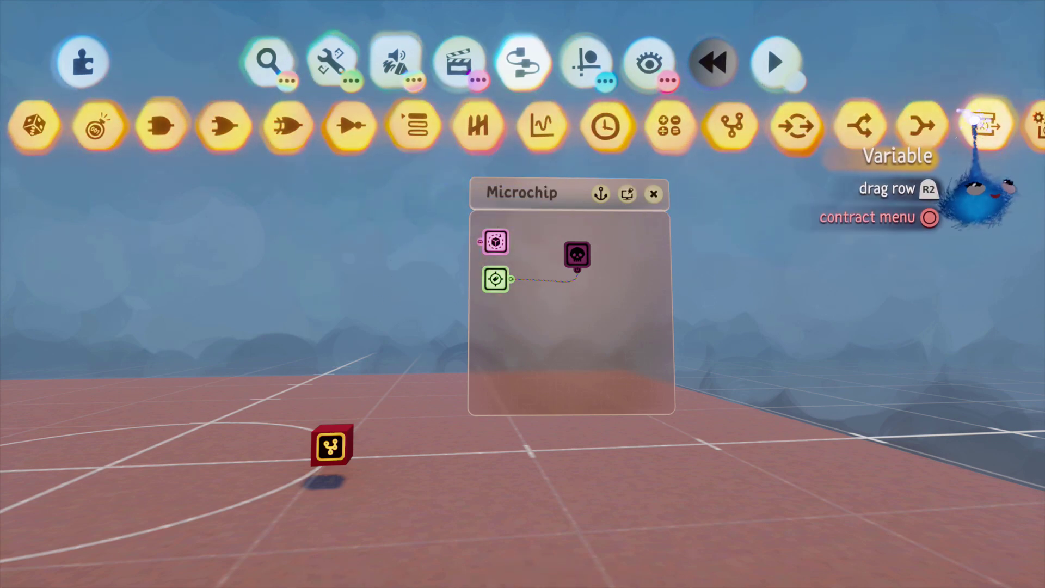
click(980, 124)
click(190, 234)
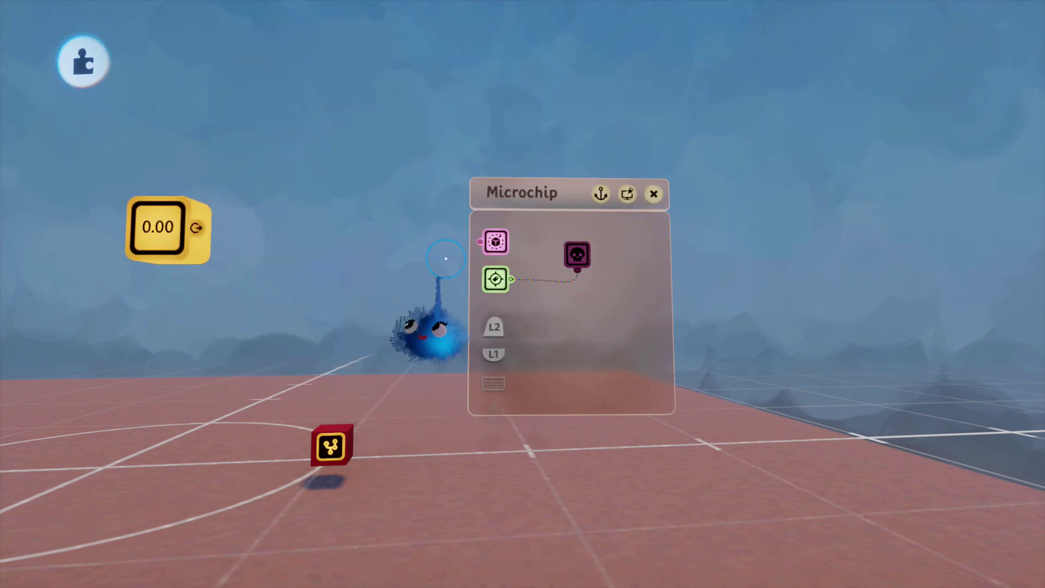
mouse_move(729, 128)
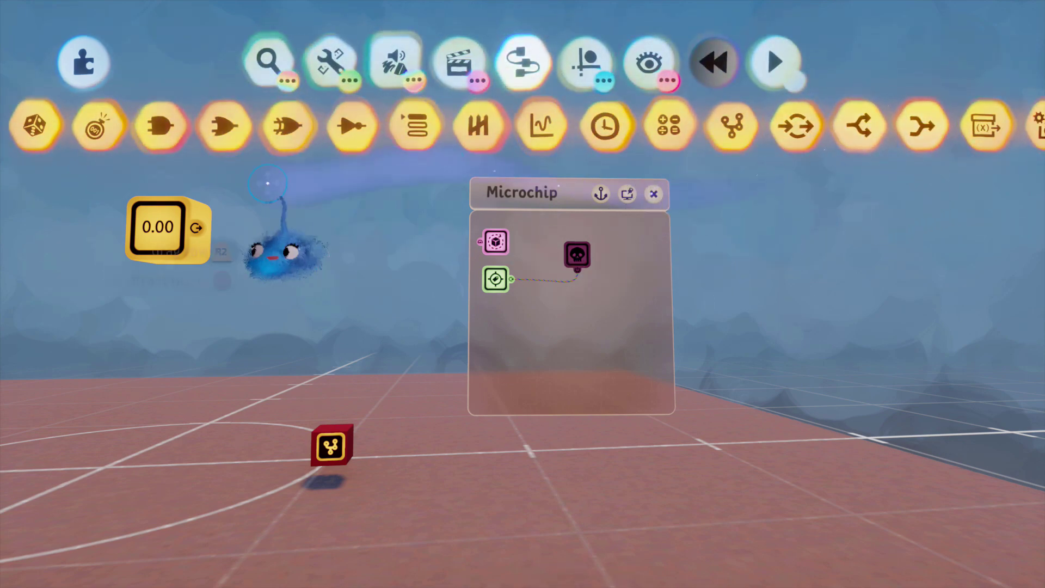
Place a Variable Modifier gadget on the cube's microchip canvas below the Destroyer
middle_drag(225, 252, 209, 291)
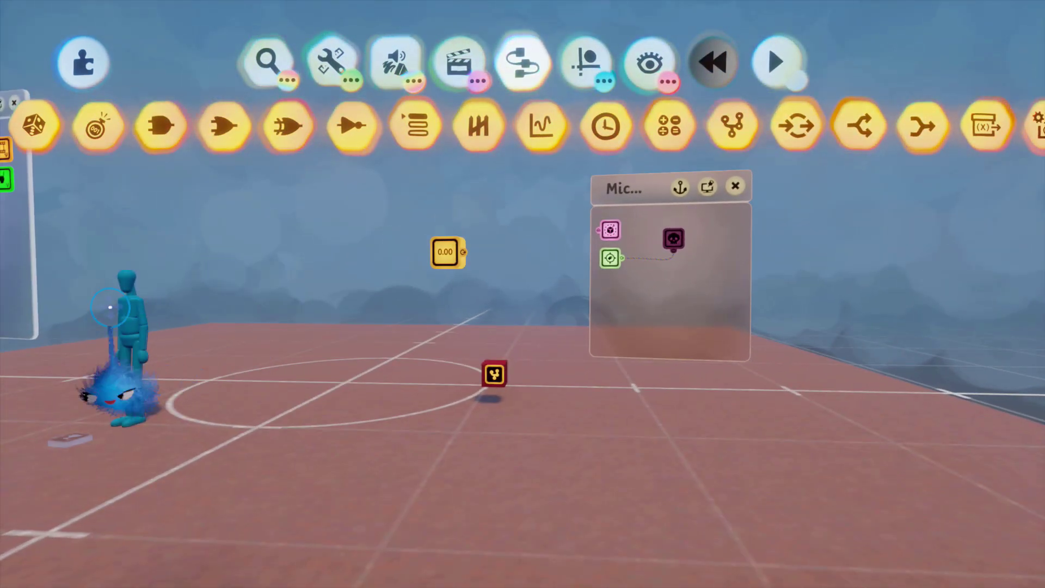
middle_drag(380, 233, 674, 229)
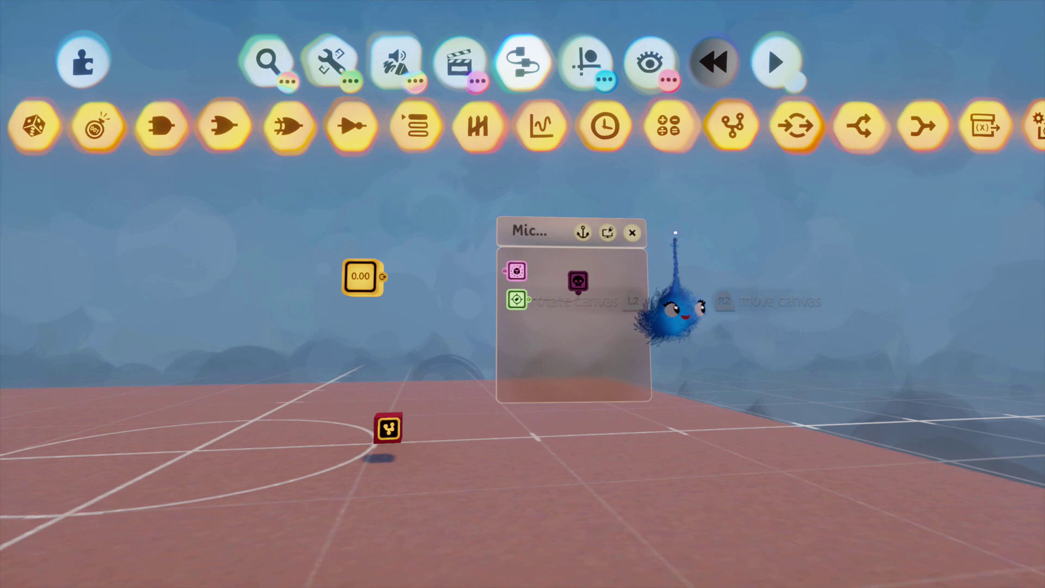
drag(892, 128, 620, 130)
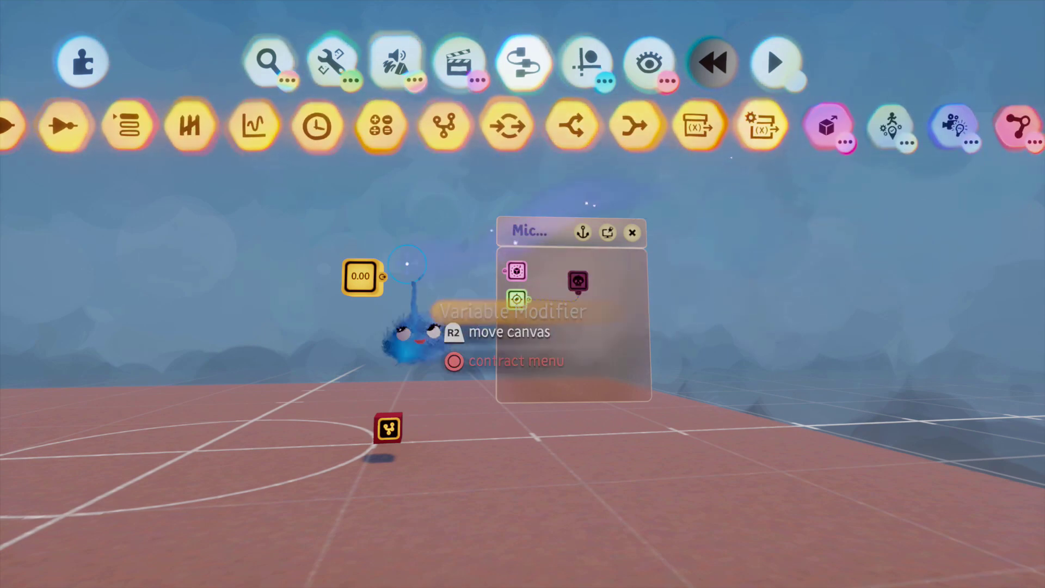
click(761, 125)
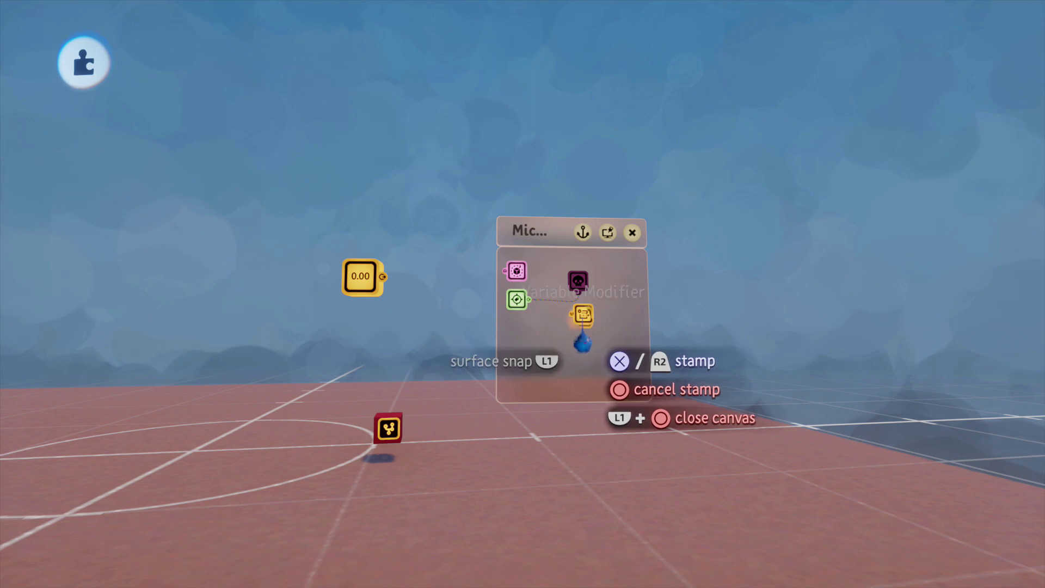
click(582, 342)
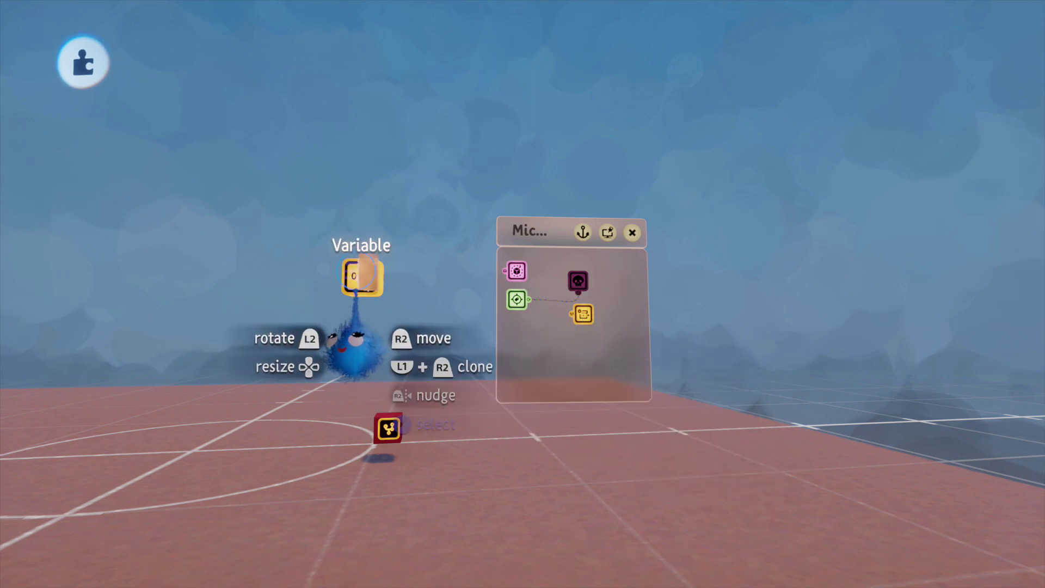
Rename the Variable gadget in the open scene as Counter and close its settings
click(354, 342)
click(473, 169)
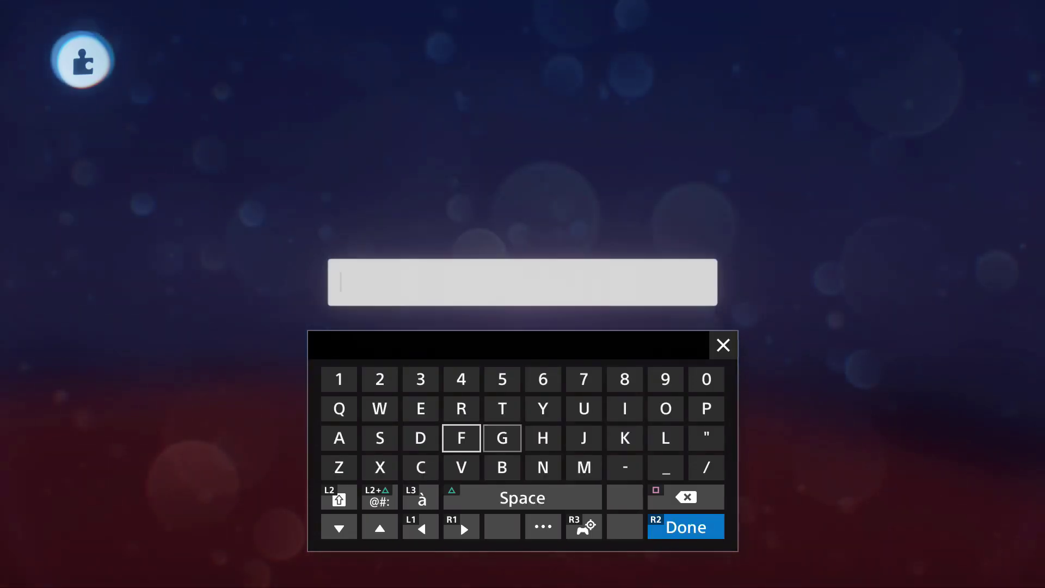
key(Down)
key(Left)
text(C)
key(Up)
key(Up)
key(Up)
key(Right)
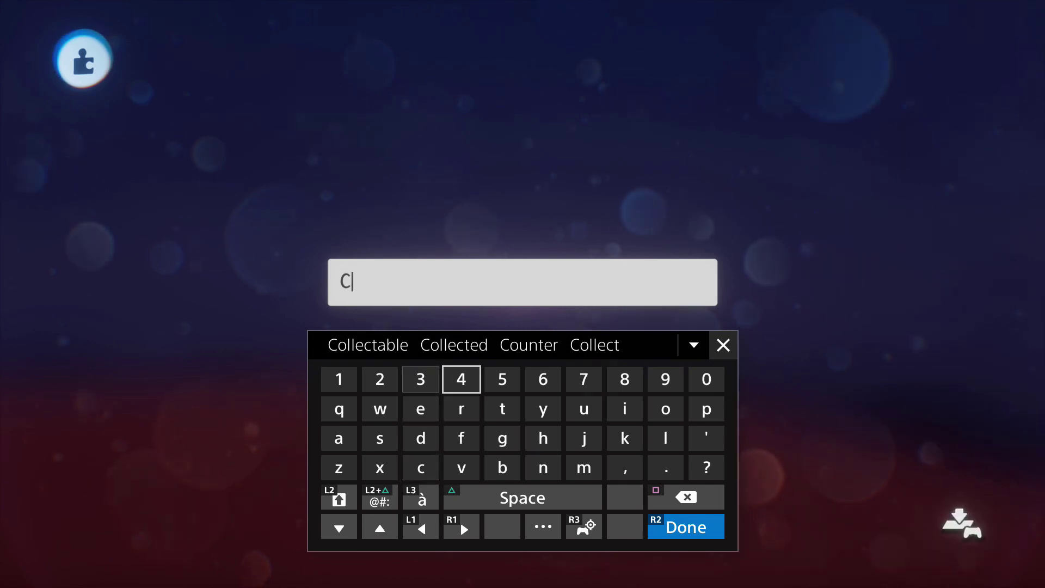
key(Right)
key(Right)
key(Up)
key(Return)
key(Return)
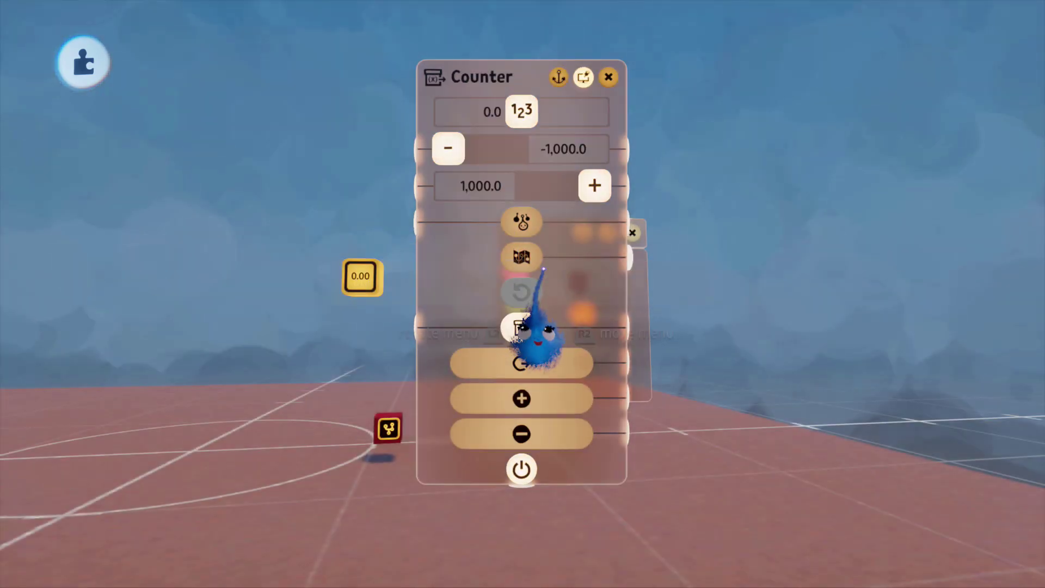
click(608, 77)
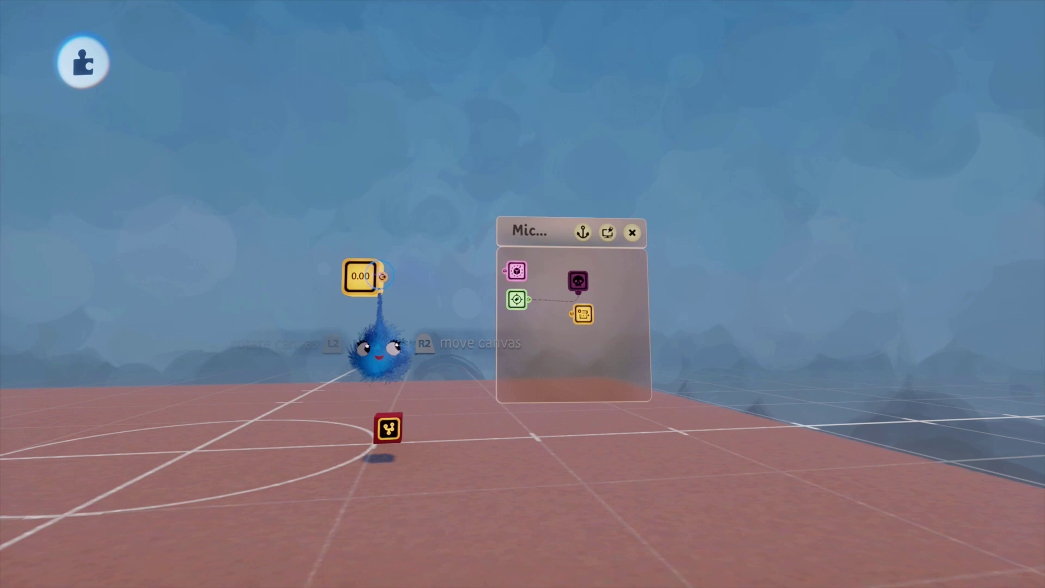
Set the Variable Modifier's operation type to the plus option with an operation value of 1
click(583, 313)
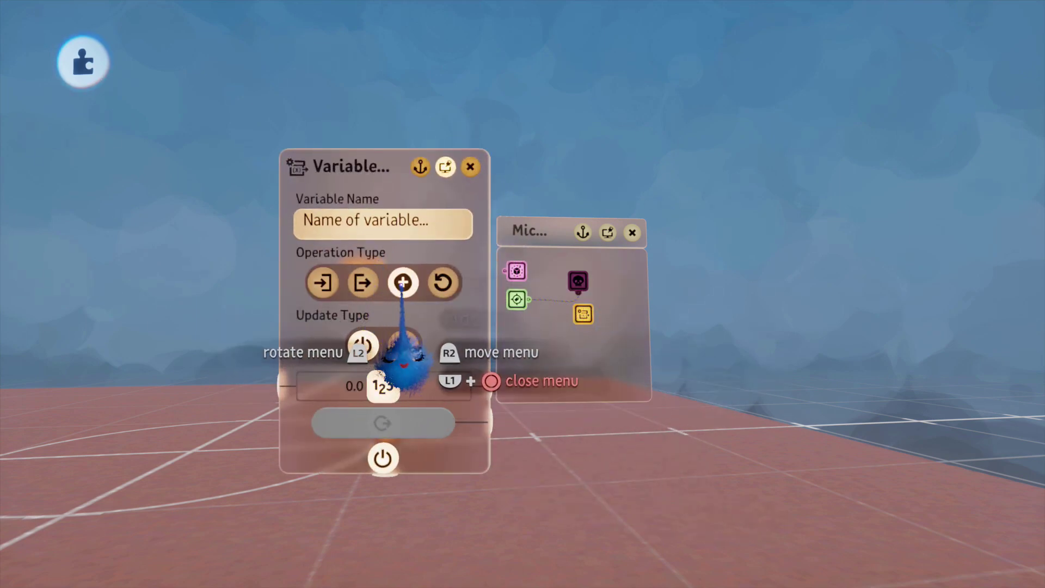
click(354, 386)
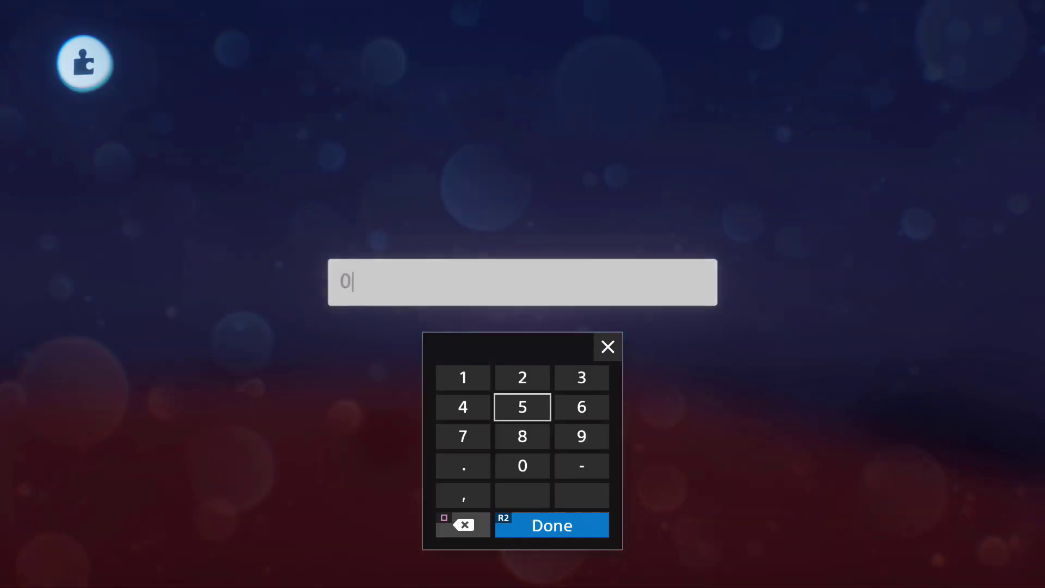
text(1)
key(Return)
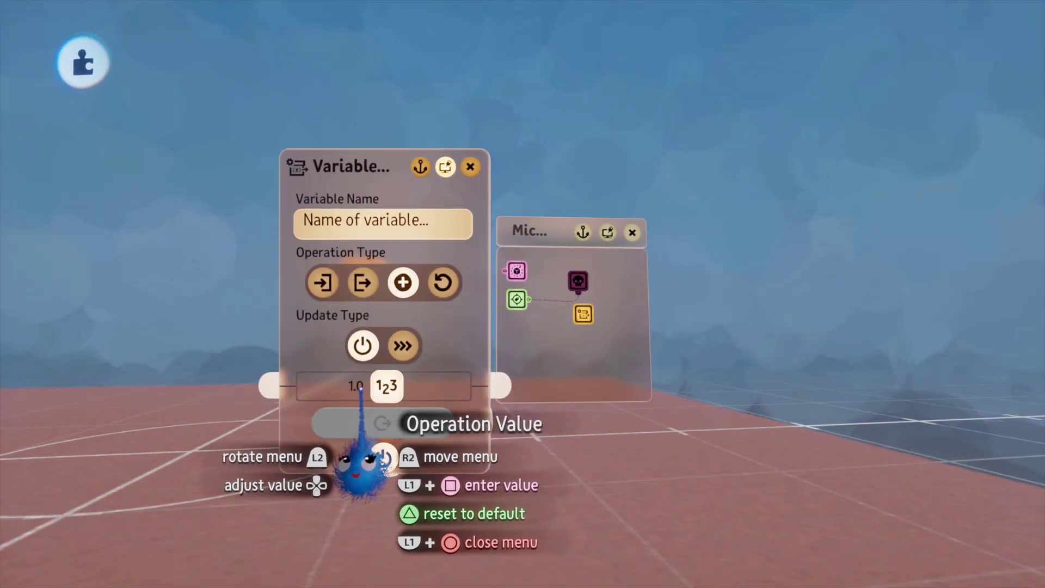
click(355, 386)
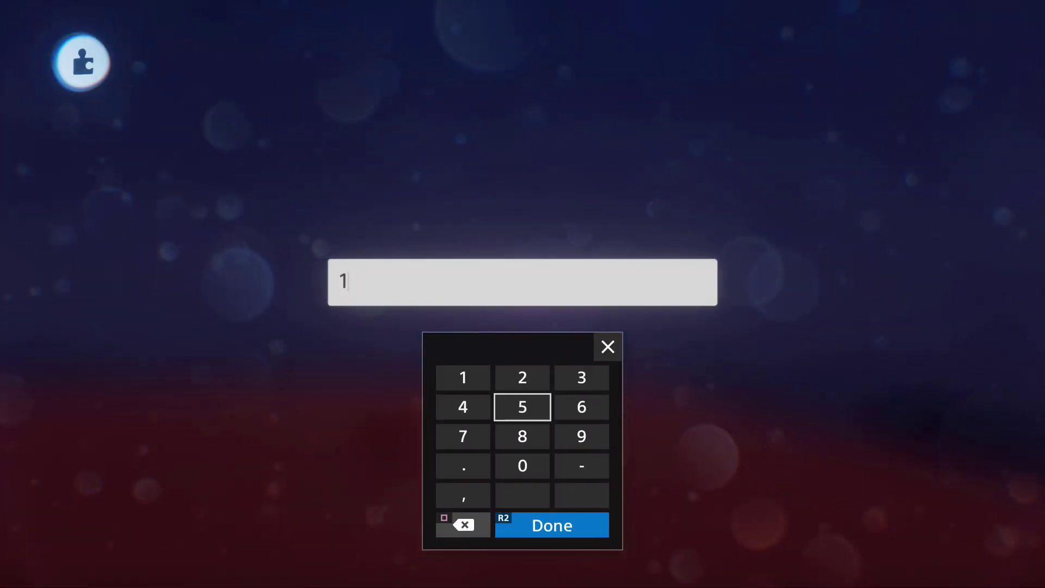
key(Return)
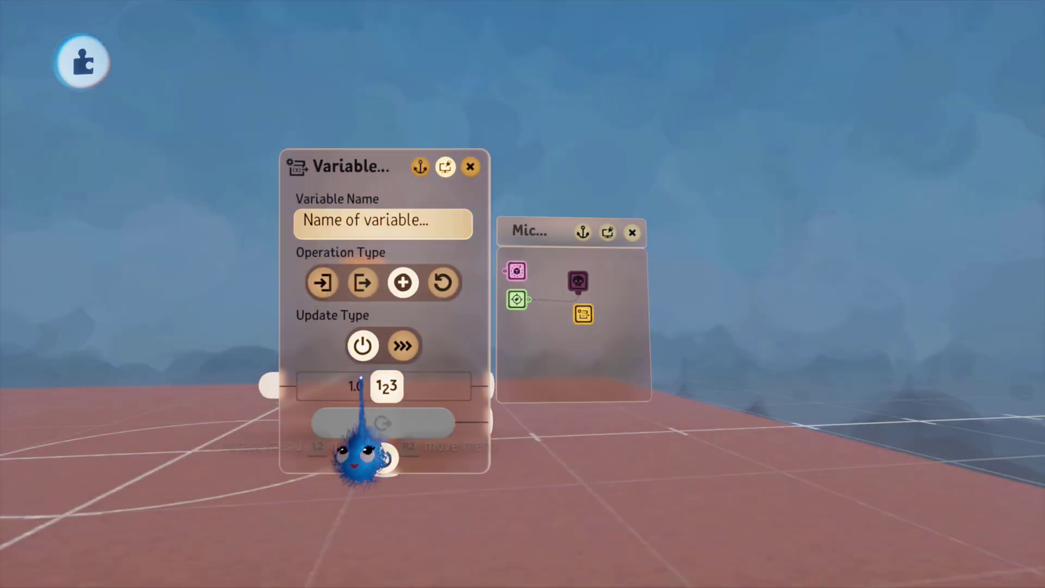
Set the Variable Modifier's variable name to Counter and wire the Tag's output to its power input
click(376, 221)
text(Counter)
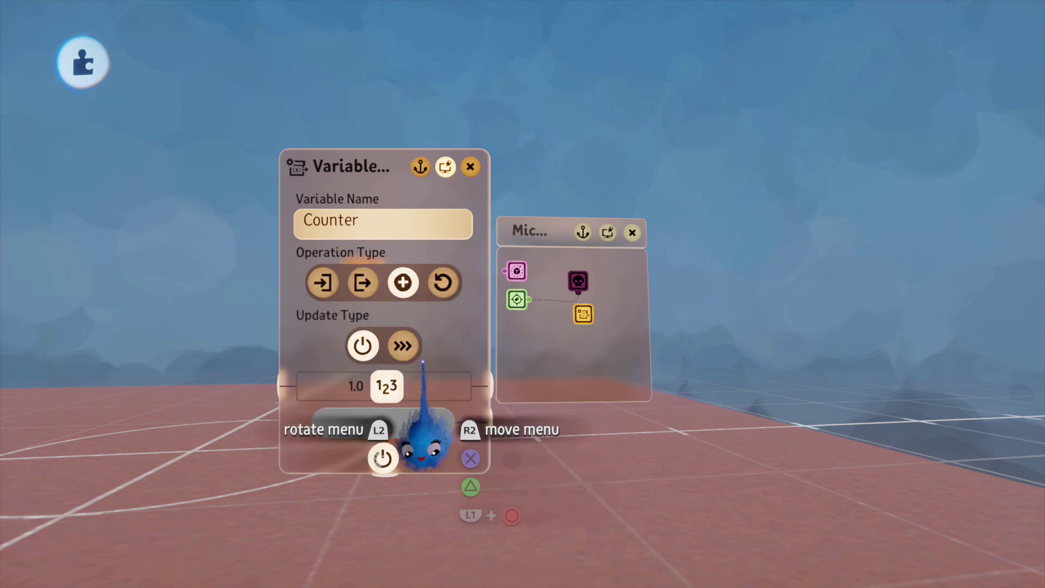
click(469, 168)
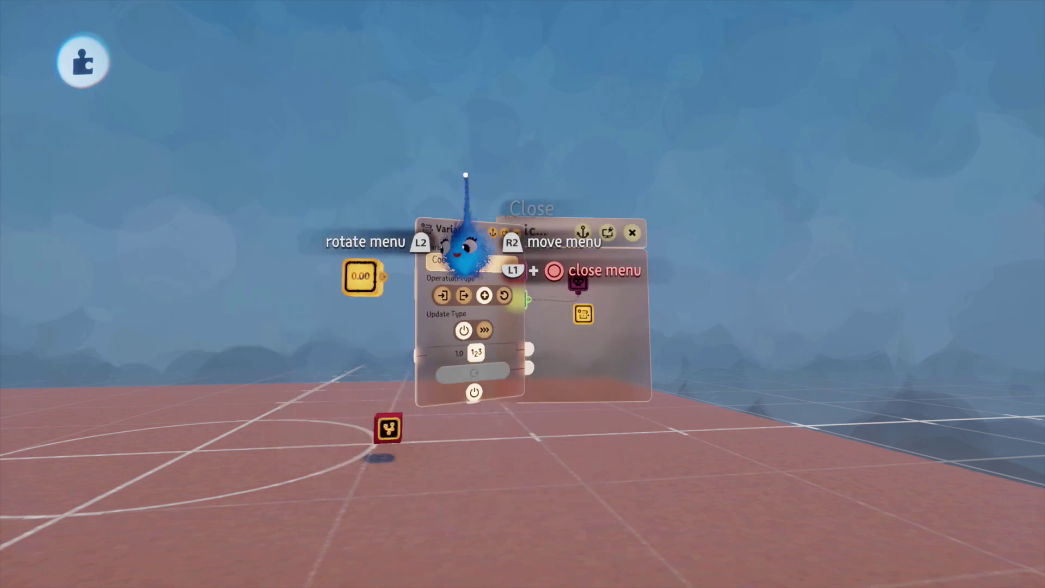
scroll(530, 360, up, 2)
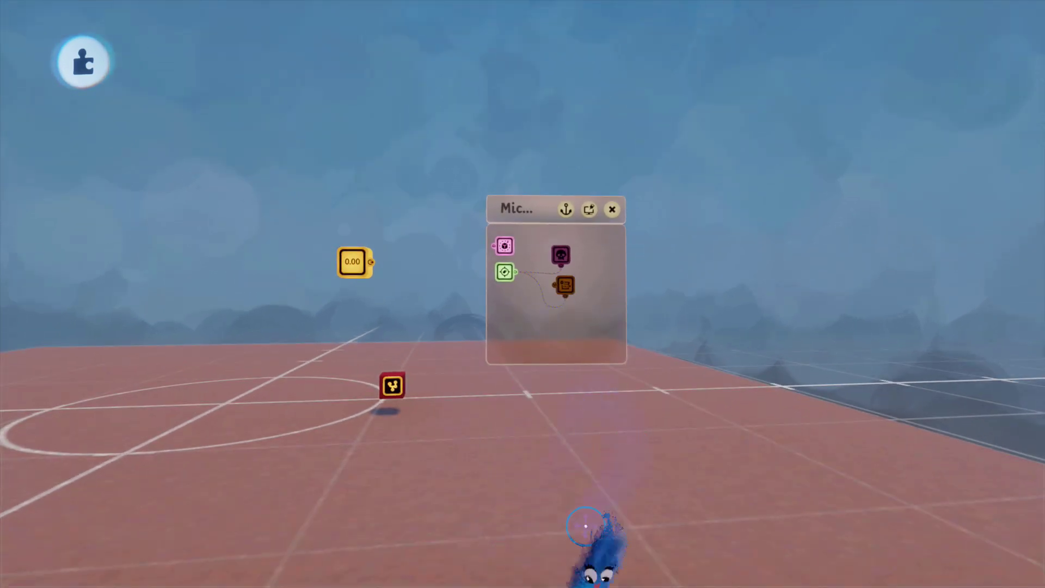
Find the Sparks effect in the Effect category and stamp it in the open scene beside the microchip canvas
click(272, 66)
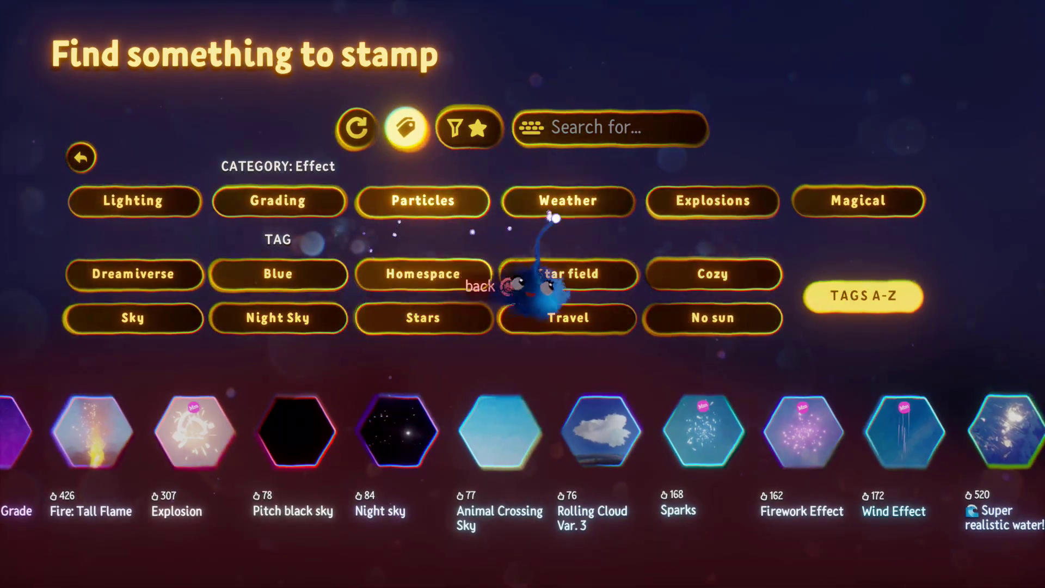
click(707, 446)
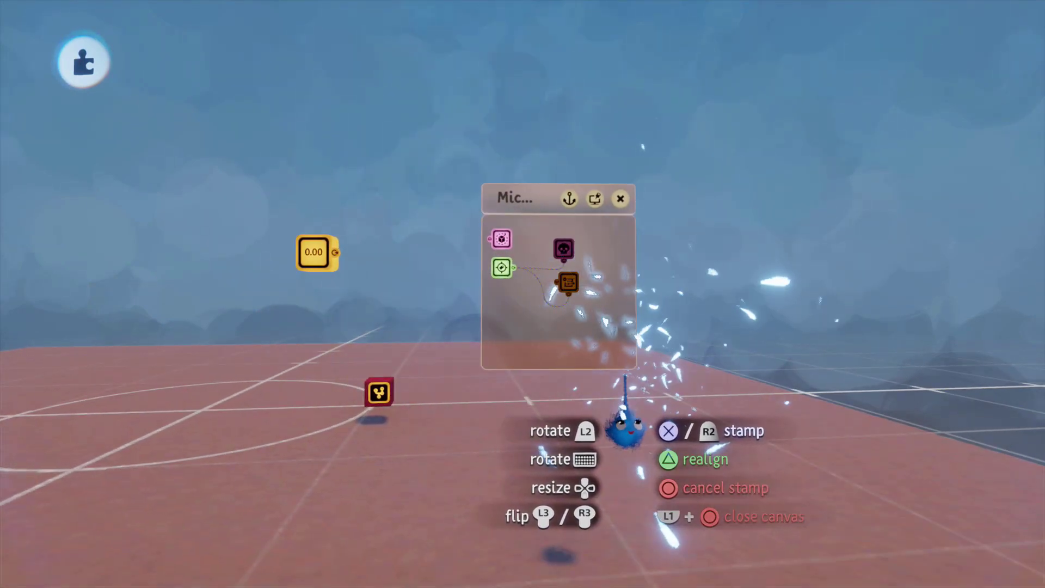
click(721, 360)
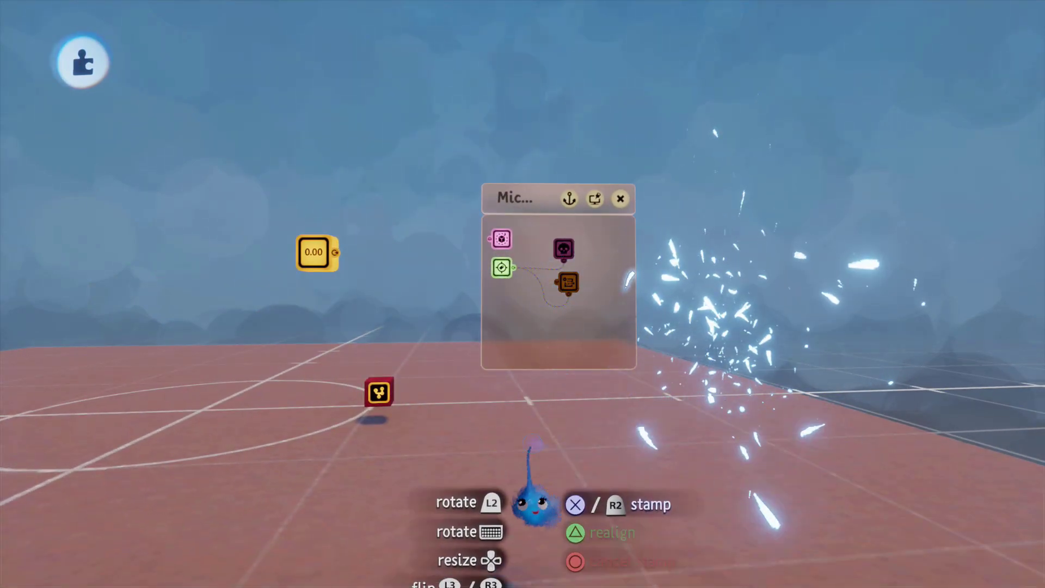
click(529, 447)
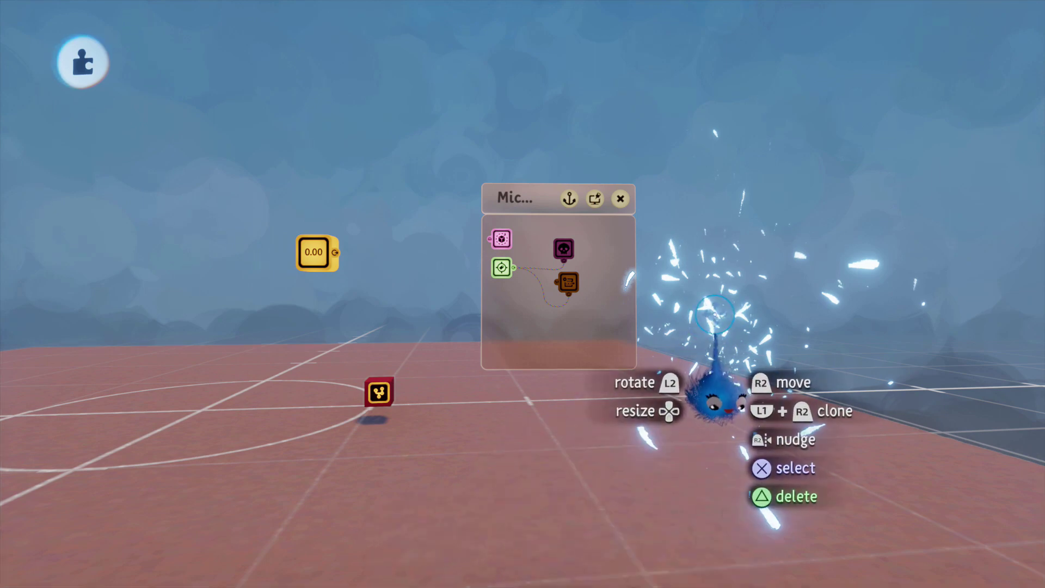
Place an Emitter gadget on the cube's microchip canvas below the Variable Modifier
key(Tab)
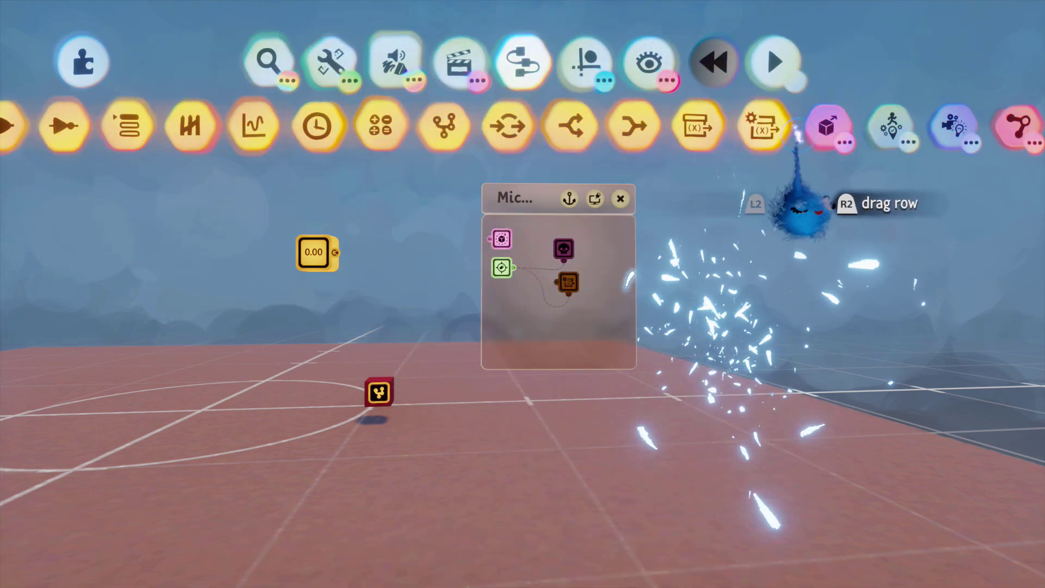
click(784, 129)
click(501, 123)
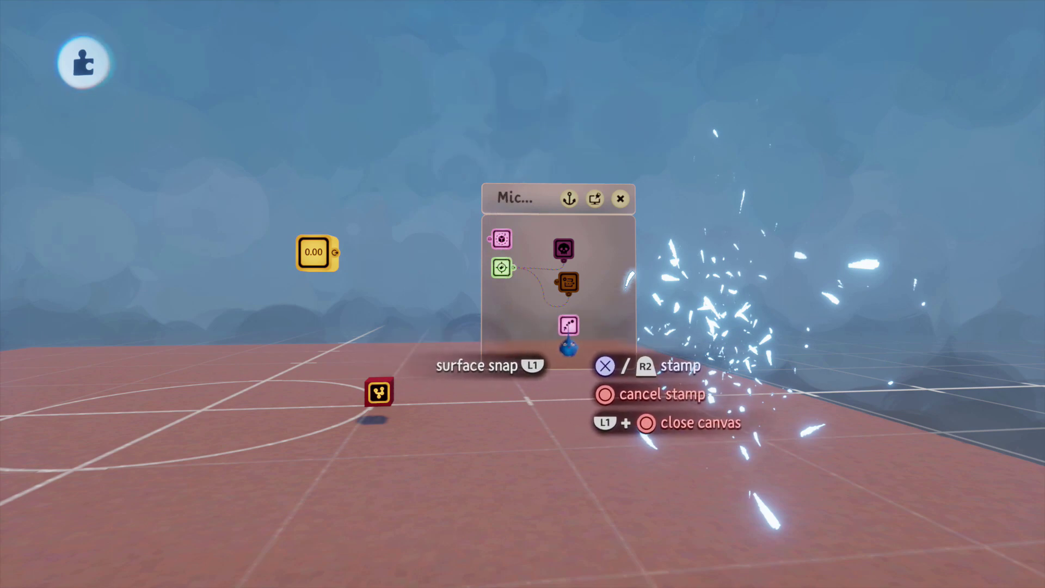
click(569, 351)
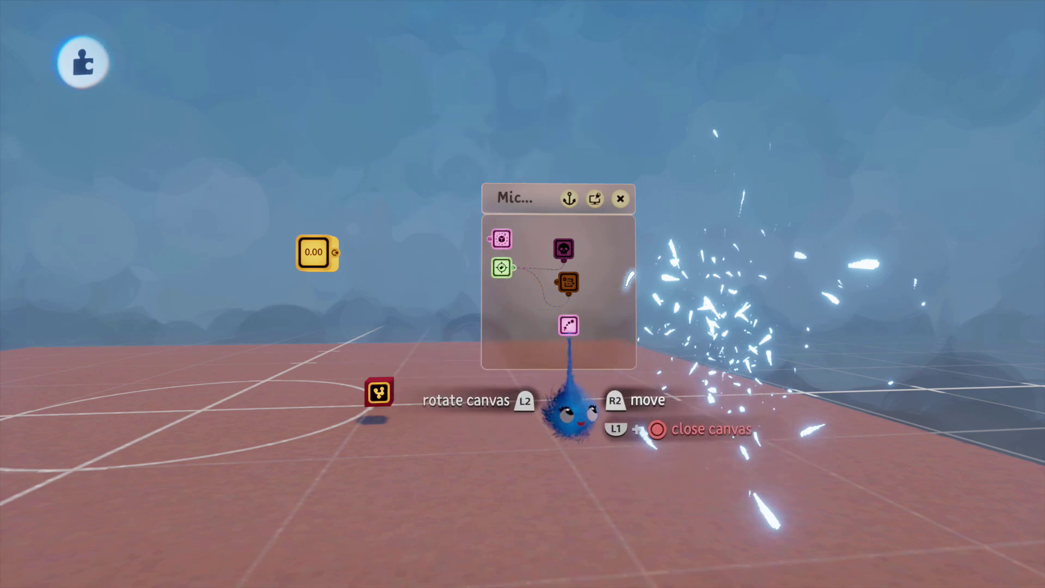
Configure the Emitter with 0.0 m/s emit speed, 0.0 s emit interval, single-emit mode, 0.2 s object lifetime and an unlimited number of emitted objects
click(569, 325)
drag(436, 279, 210, 276)
middle_drag(405, 348, 449, 369)
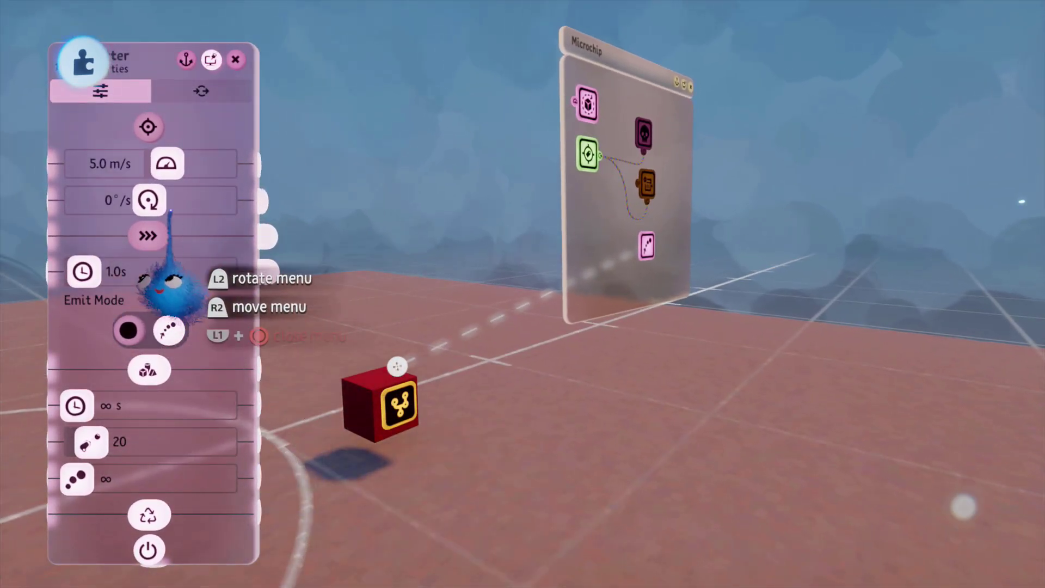
drag(166, 165, 140, 164)
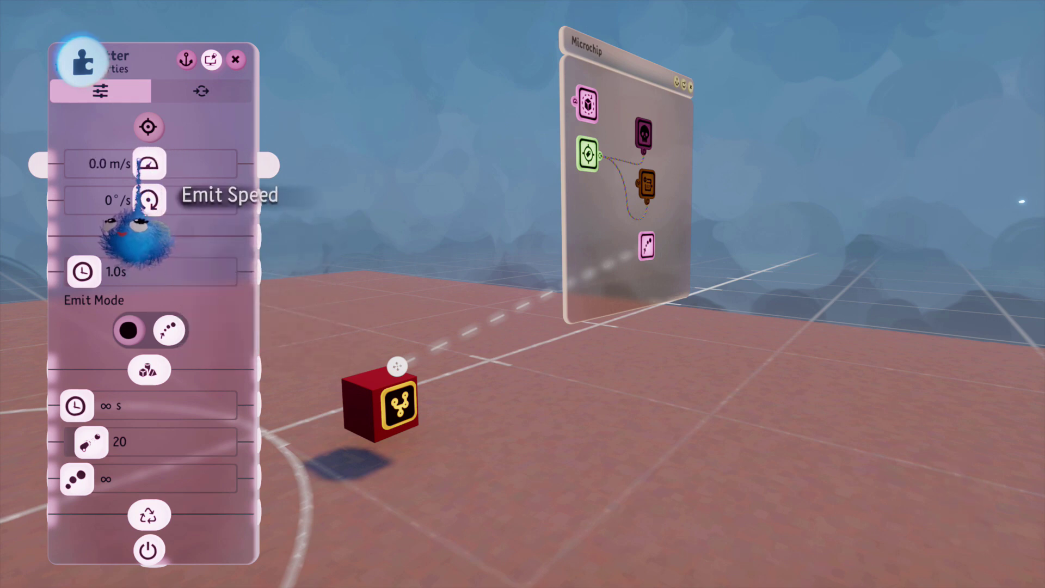
drag(83, 278, 72, 279)
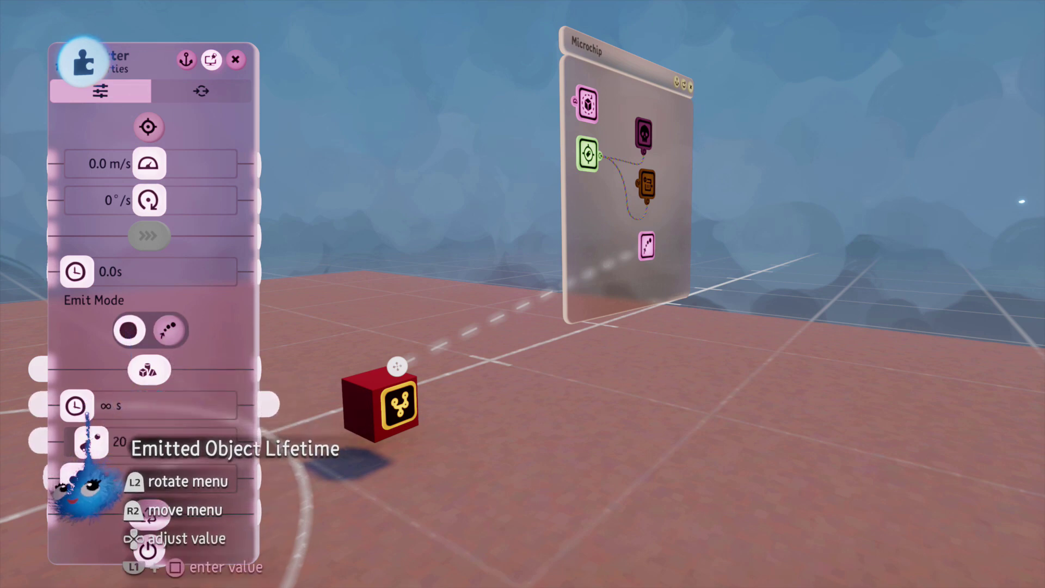
drag(76, 406, 77, 441)
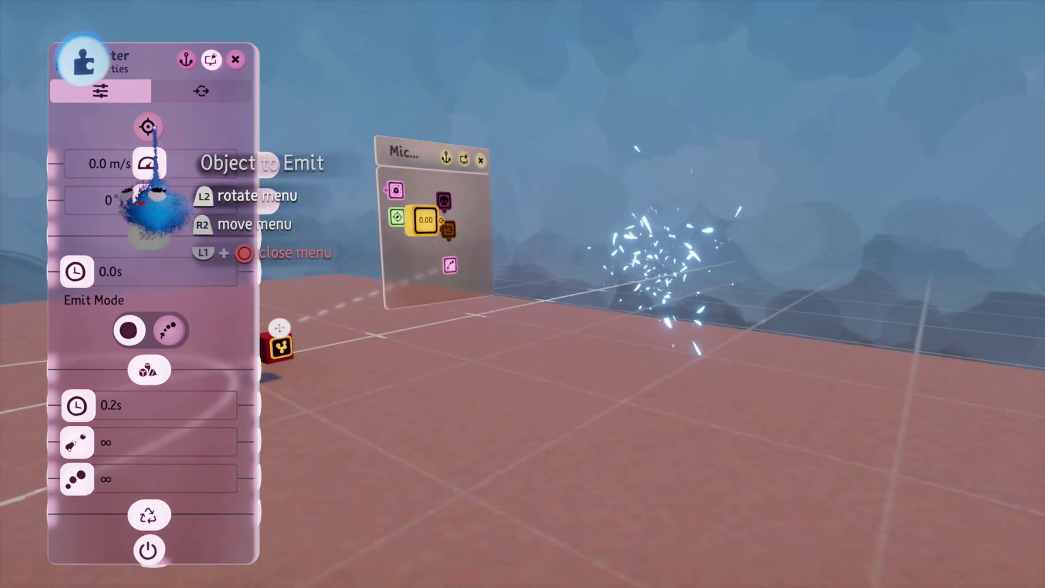
Assign the stamped sparks as the Emitter's object to emit and position the emission point at the centre of the red cube
click(152, 235)
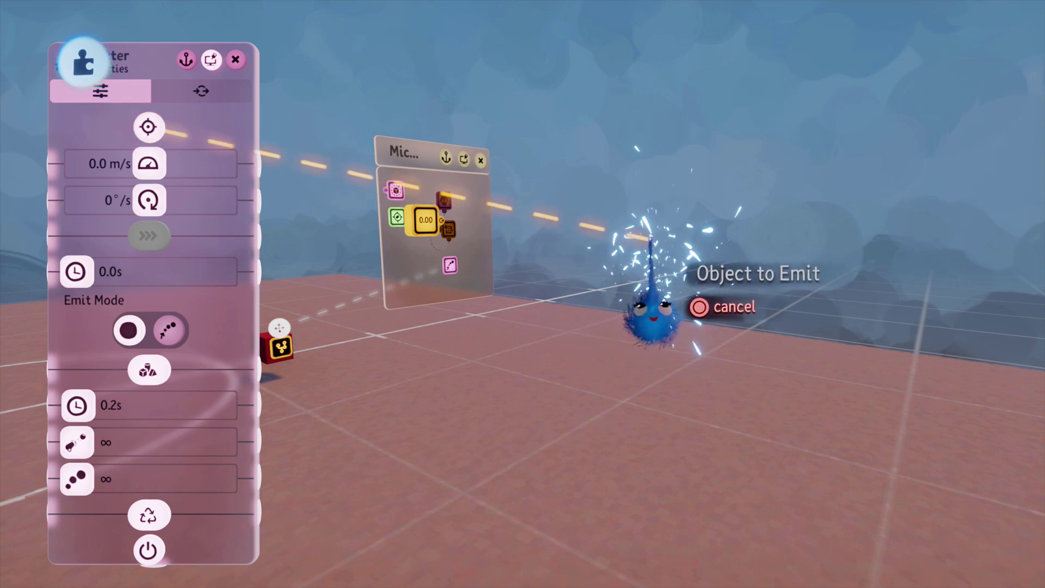
click(648, 235)
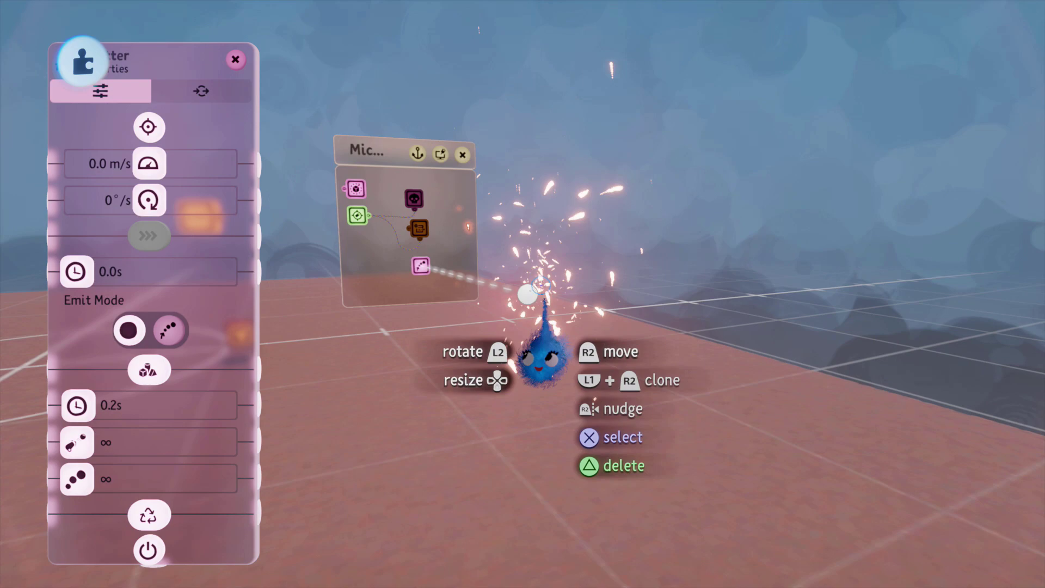
drag(507, 289, 537, 333)
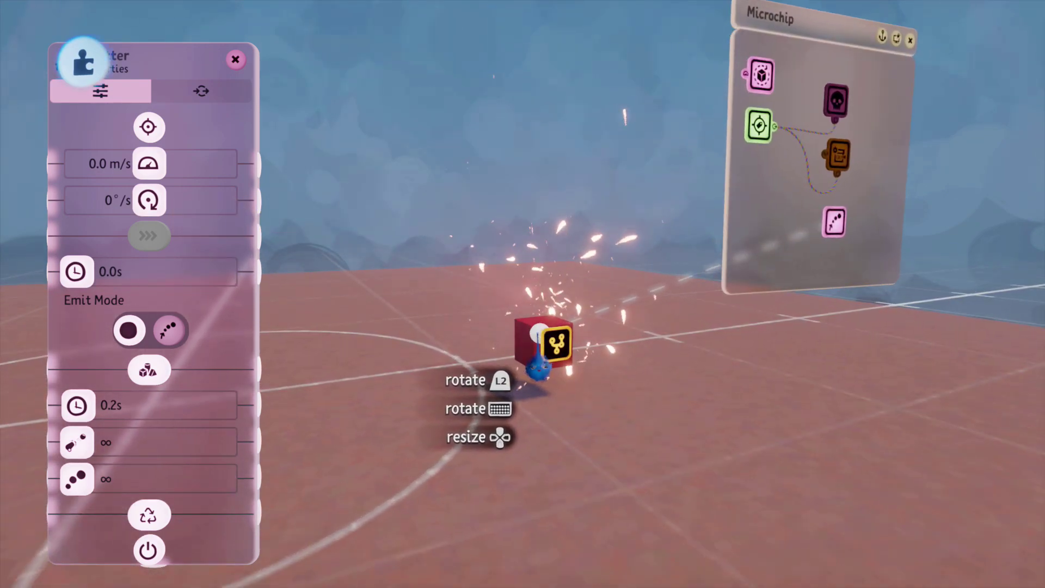
middle_drag(539, 330, 446, 341)
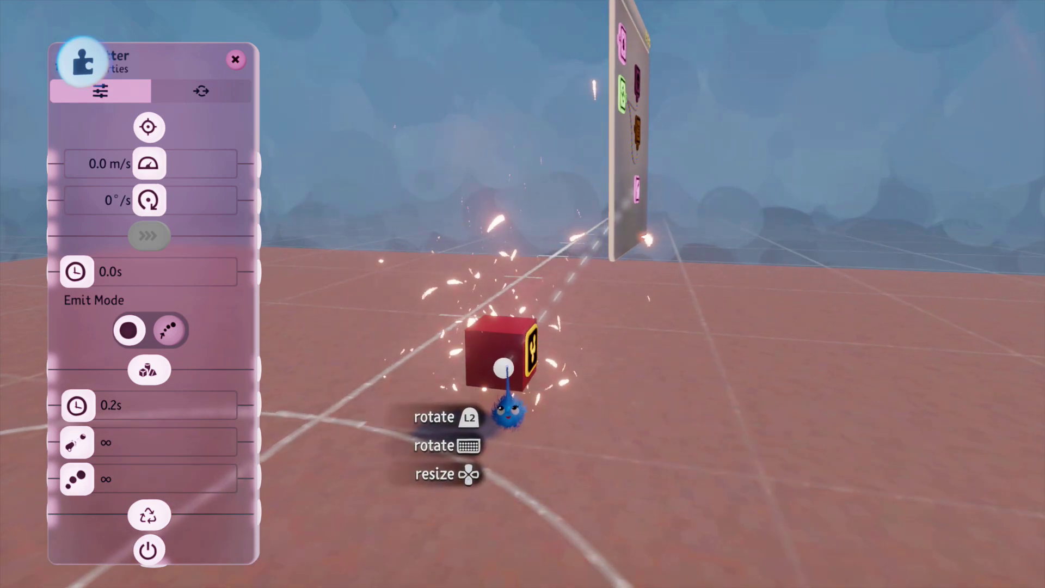
middle_drag(509, 400, 557, 305)
scroll(523, 413, down, 5)
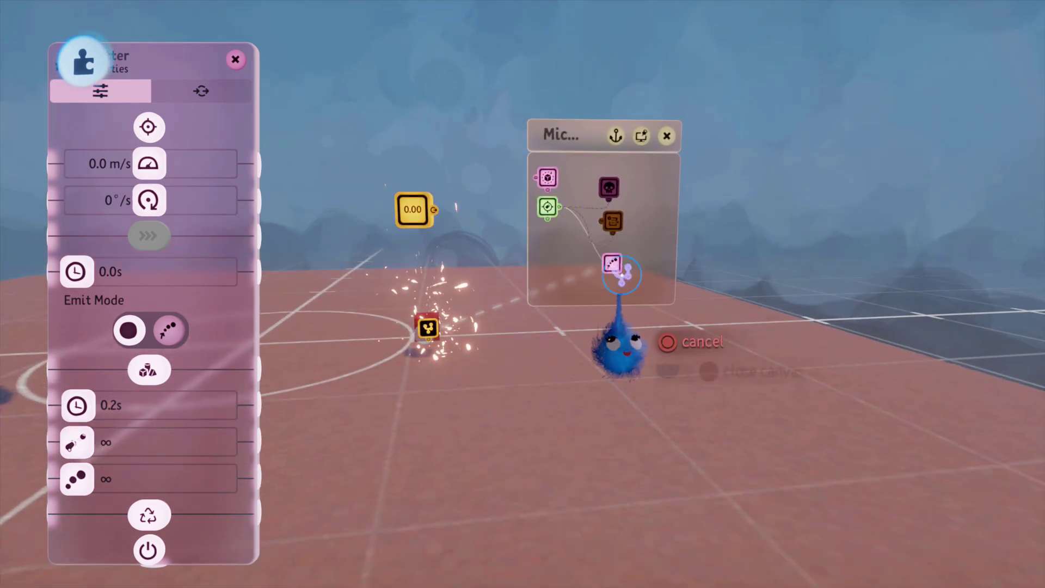
Close the Emitter's settings and wire the Tag's output to its power input
click(236, 59)
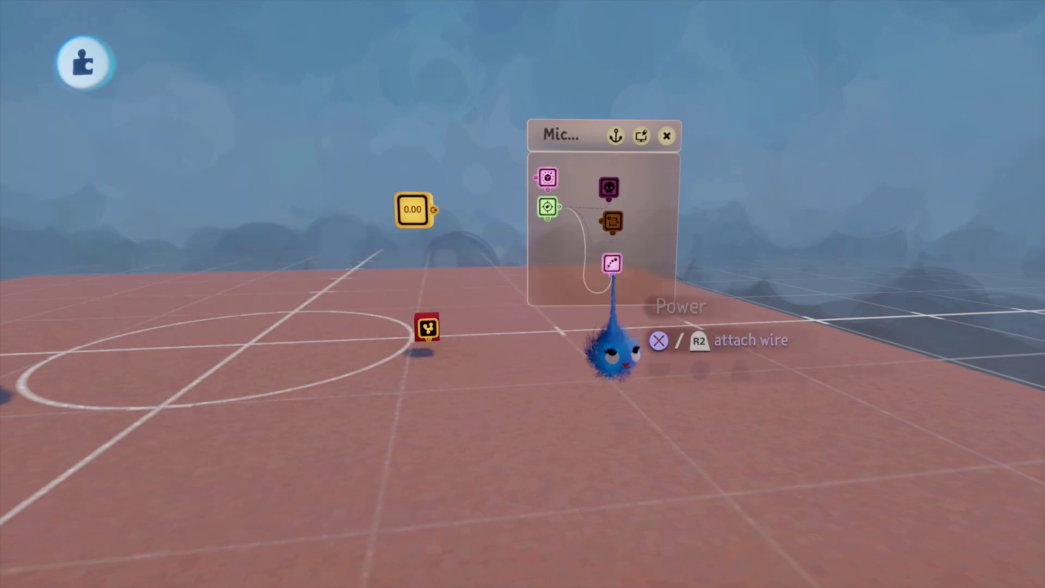
scroll(602, 367, up, 3)
key(Tab)
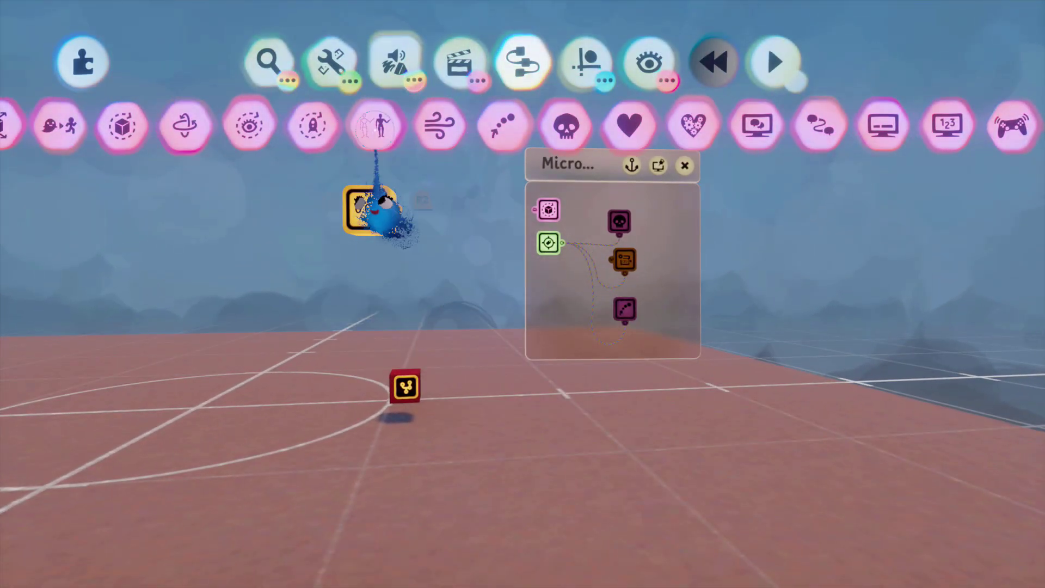
Choose a sound effect from the Neutral Noises collection and stamp it on the cube's microchip canvas below the Emitter
click(396, 60)
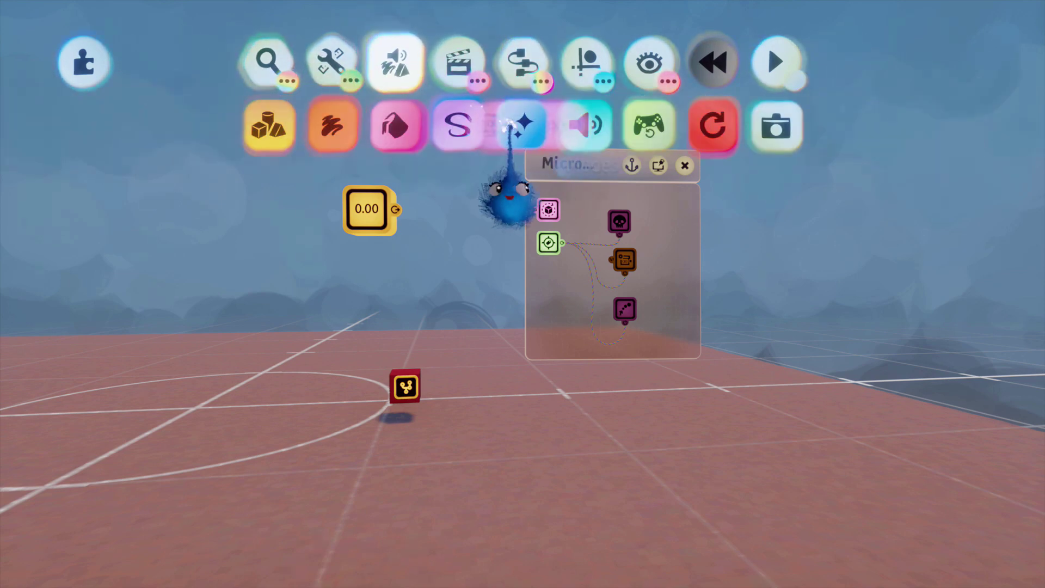
click(582, 129)
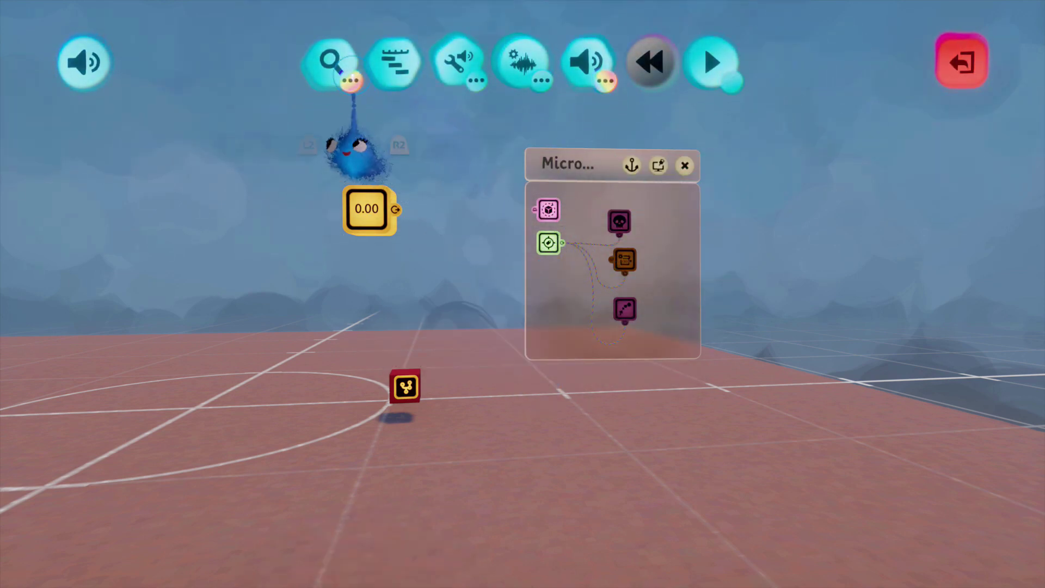
click(492, 125)
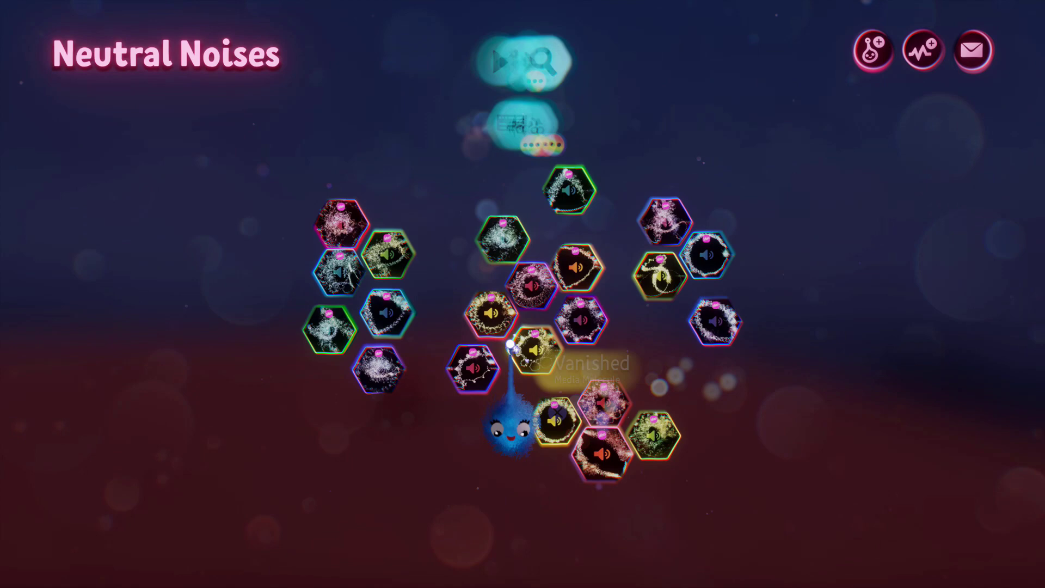
click(586, 265)
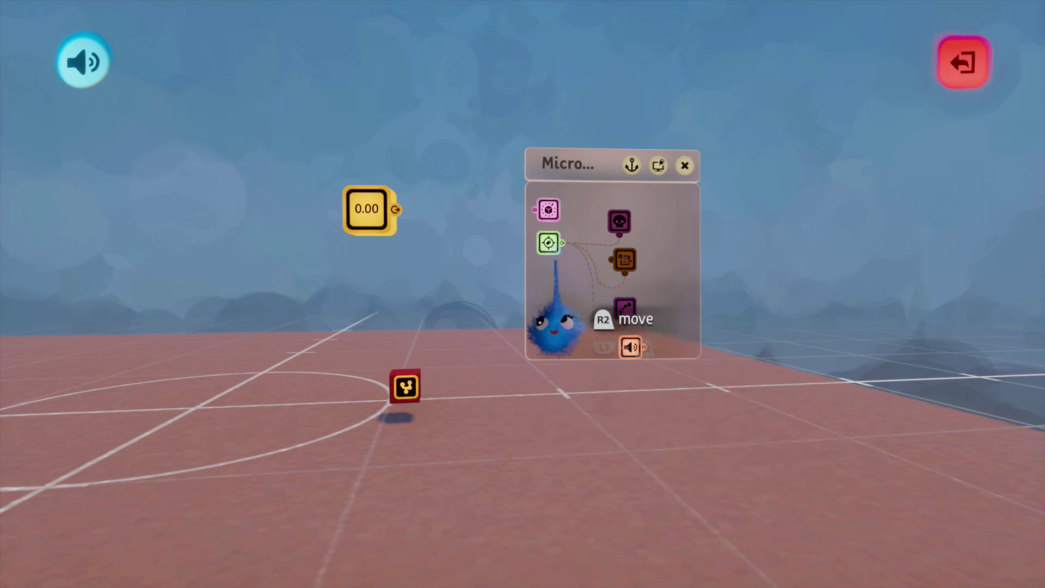
Wire the Tag's output to the sound effect's power input and move the cube's microchip canvas higher above the floor
click(630, 361)
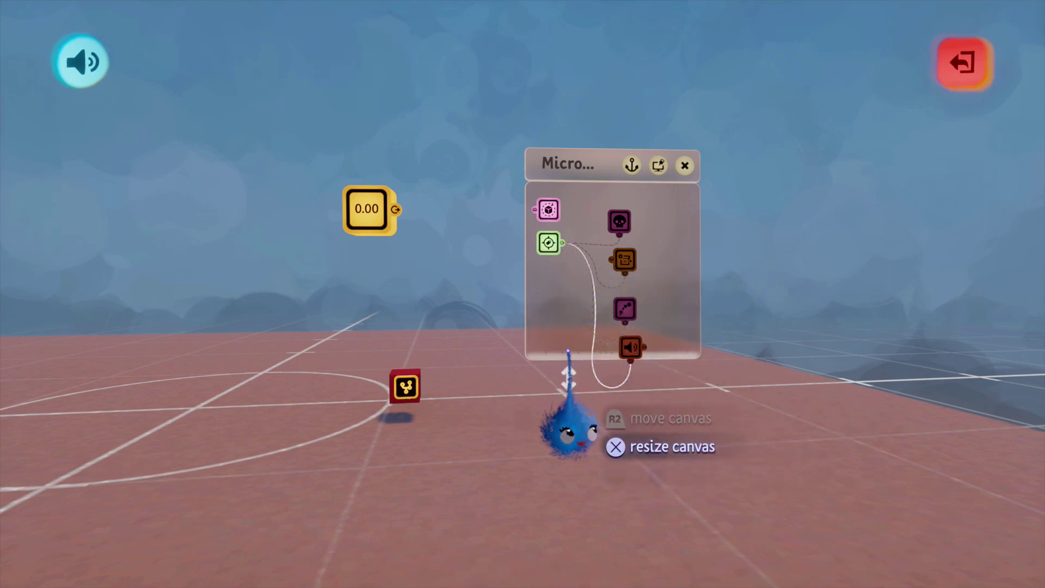
drag(571, 359, 580, 280)
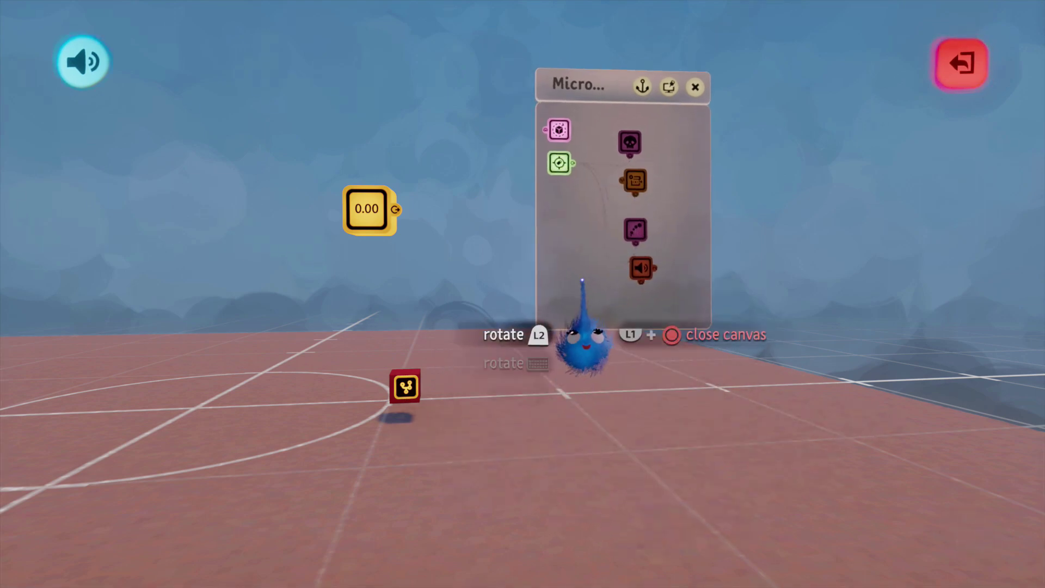
scroll(524, 375, down, 5)
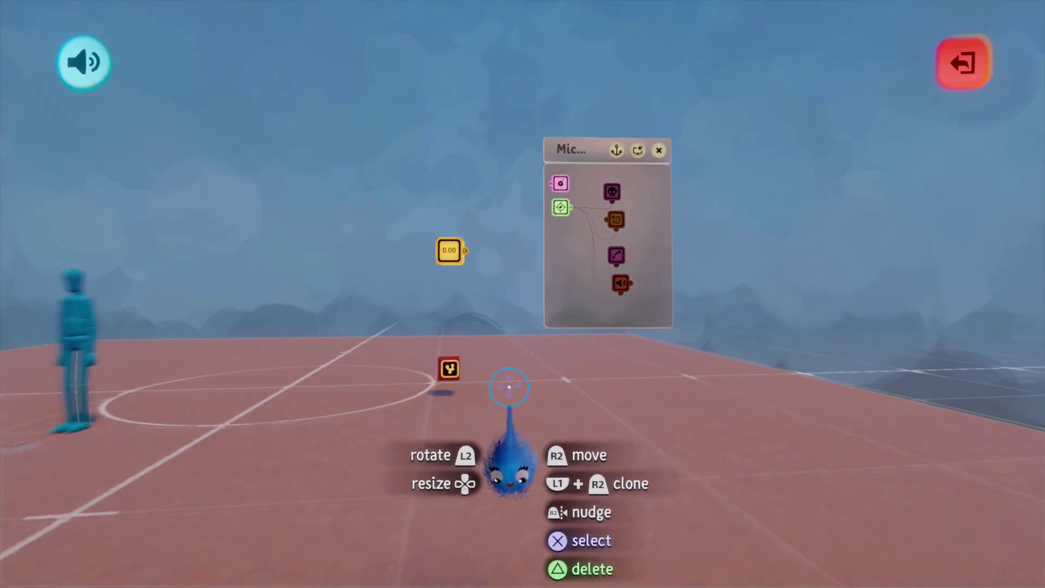
middle_drag(515, 407, 503, 411)
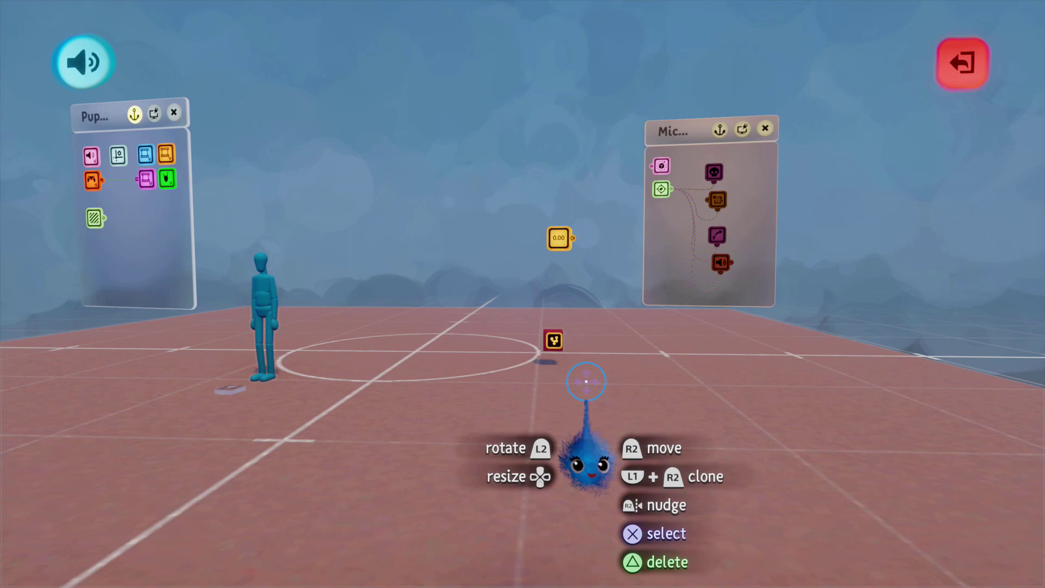
Playtest the scene by walking the puppet towards the red cube, and return to editing
key(Escape)
click(388, 412)
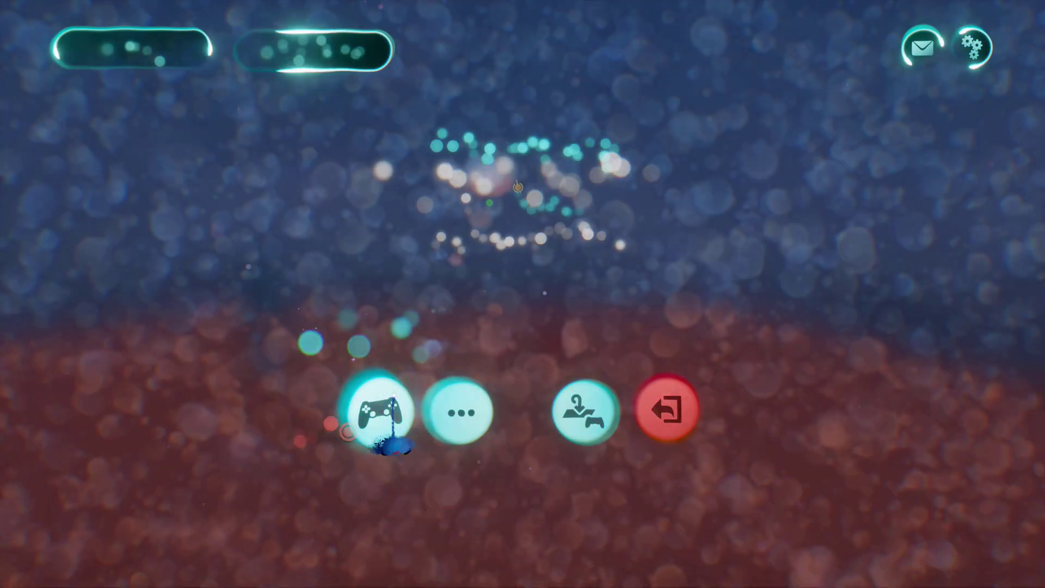
key(w)
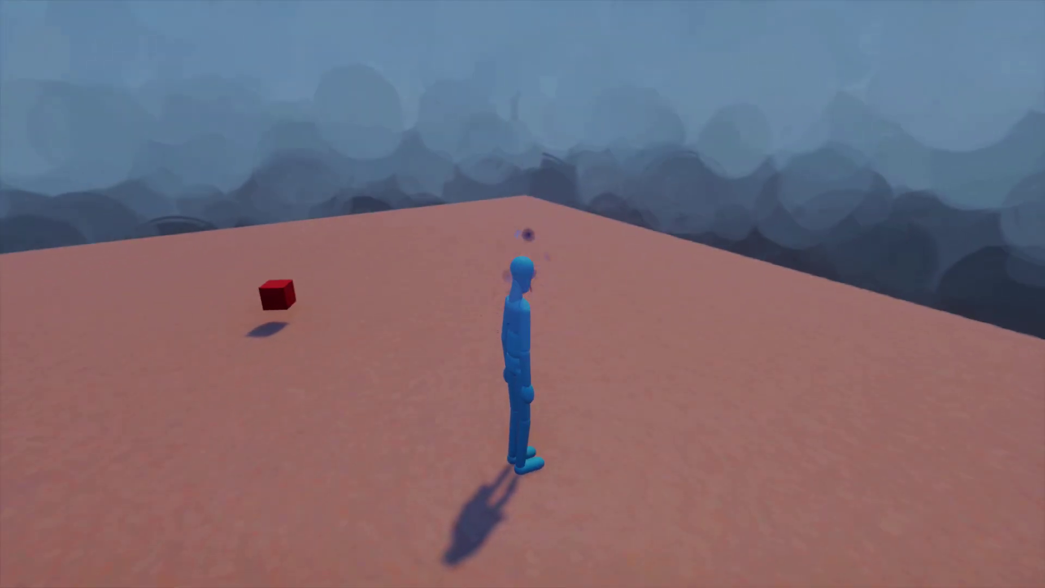
key(w)
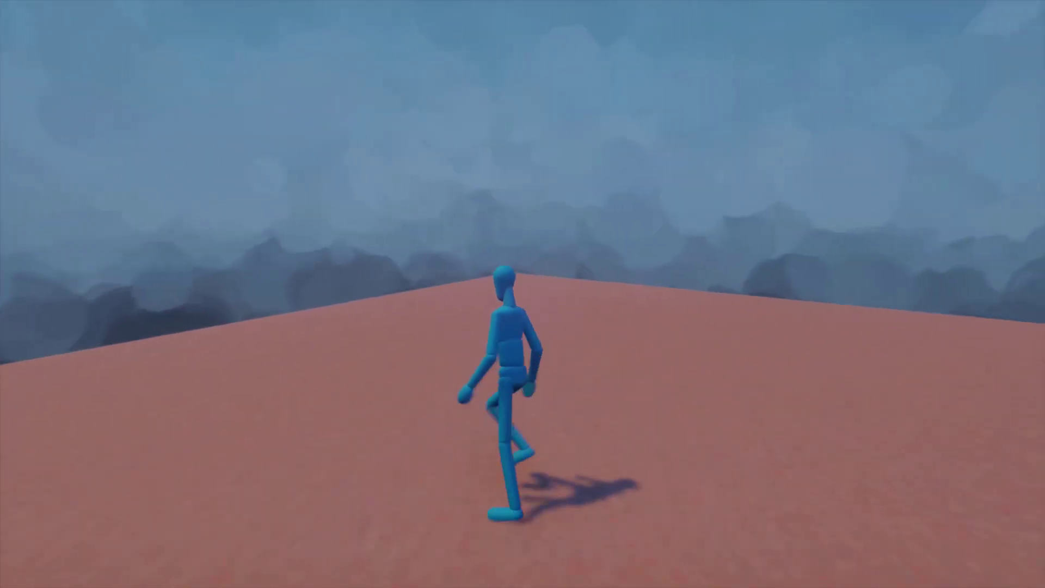
key(Escape)
click(338, 408)
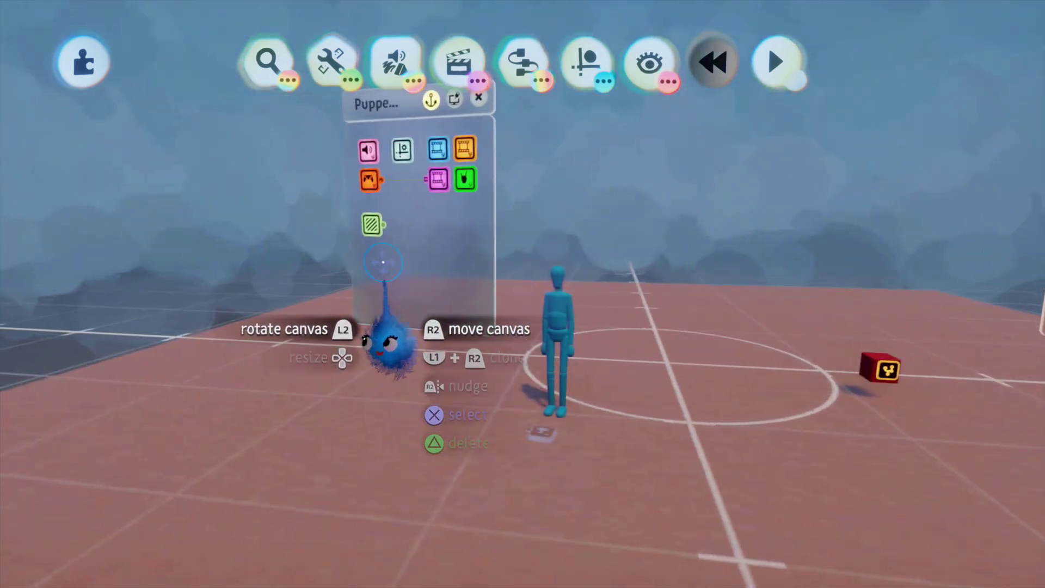
Open the puppet's Collectable Trigger Zone settings, change the zone shape to Cylinder and move the settings window clear of the puppet
click(374, 226)
middle_drag(441, 373, 459, 425)
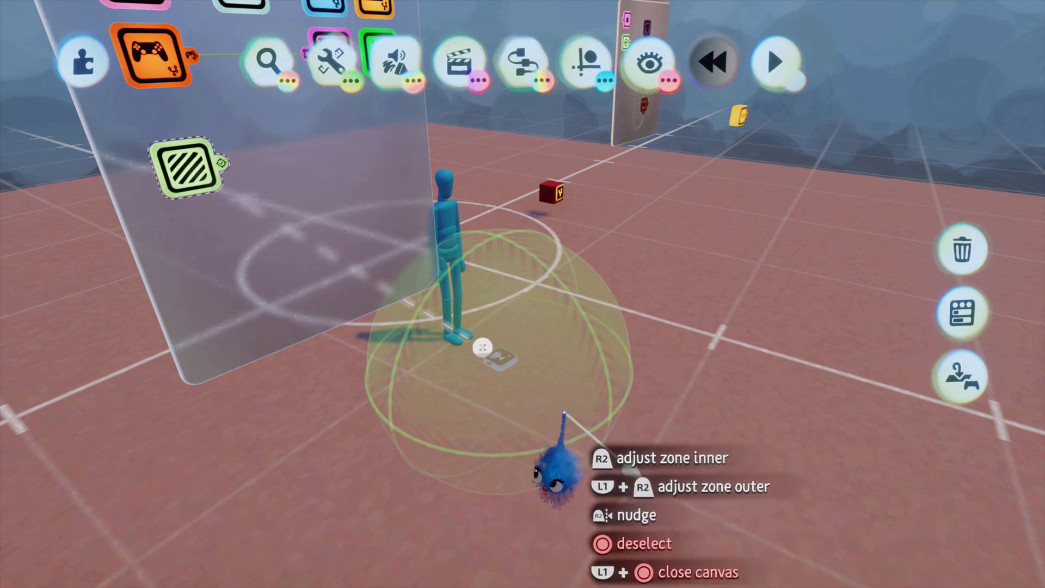
middle_drag(506, 466, 566, 403)
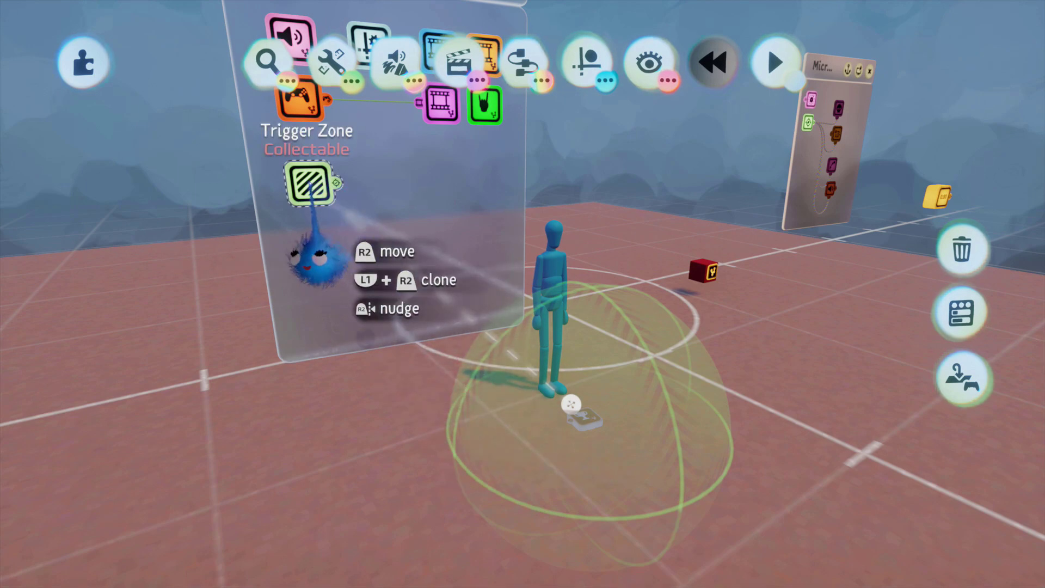
click(300, 183)
click(515, 87)
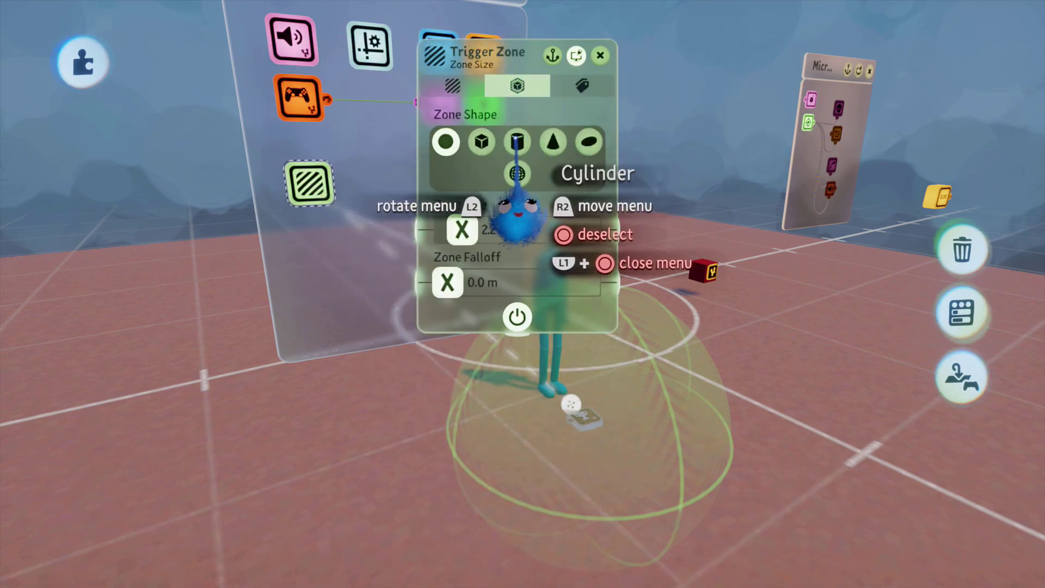
click(516, 143)
drag(533, 310, 267, 360)
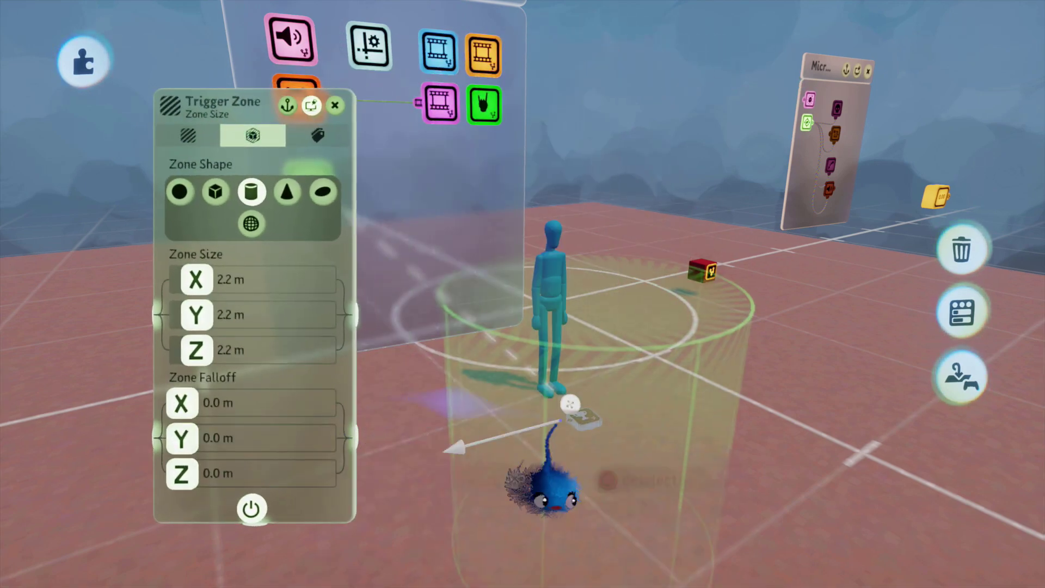
Resize the cylindrical trigger zone to 0.6 m in X and Y and 1.7 m in Z, and centre it around the puppet
drag(532, 349, 529, 353)
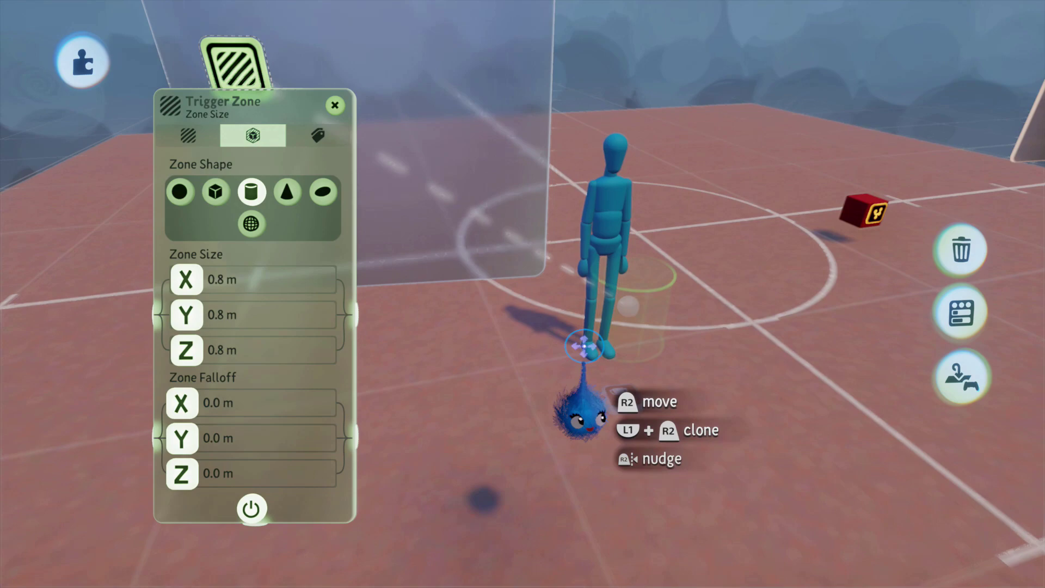
drag(611, 308, 584, 329)
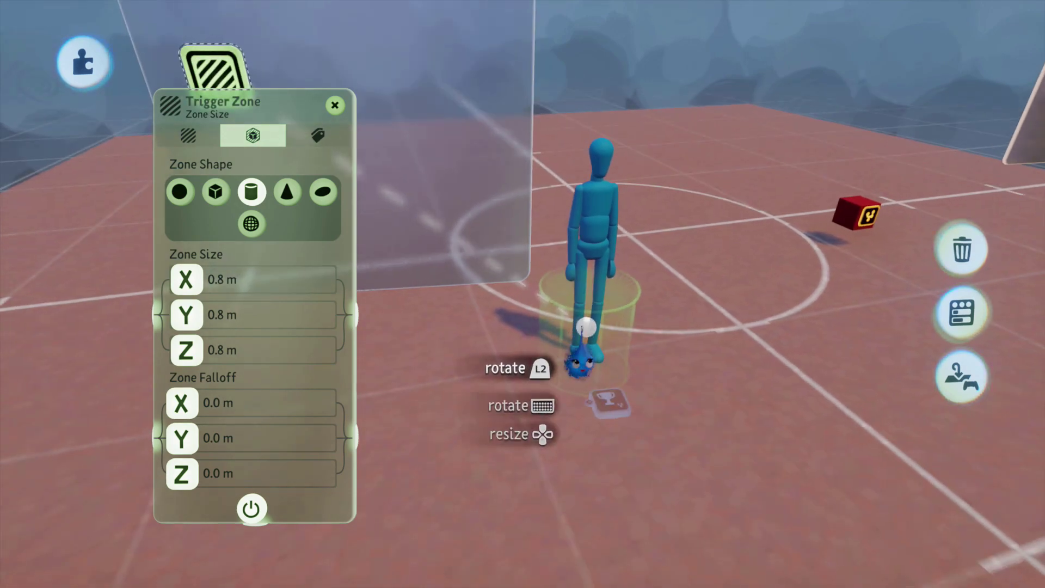
mouse_move(601, 144)
middle_down()
mouse_move(648, 294)
mouse_move(583, 340)
mouse_move(581, 369)
mouse_move(626, 345)
mouse_move(569, 317)
mouse_move(491, 328)
mouse_move(536, 401)
mouse_move(558, 408)
mouse_move(537, 420)
mouse_move(465, 354)
middle_up()
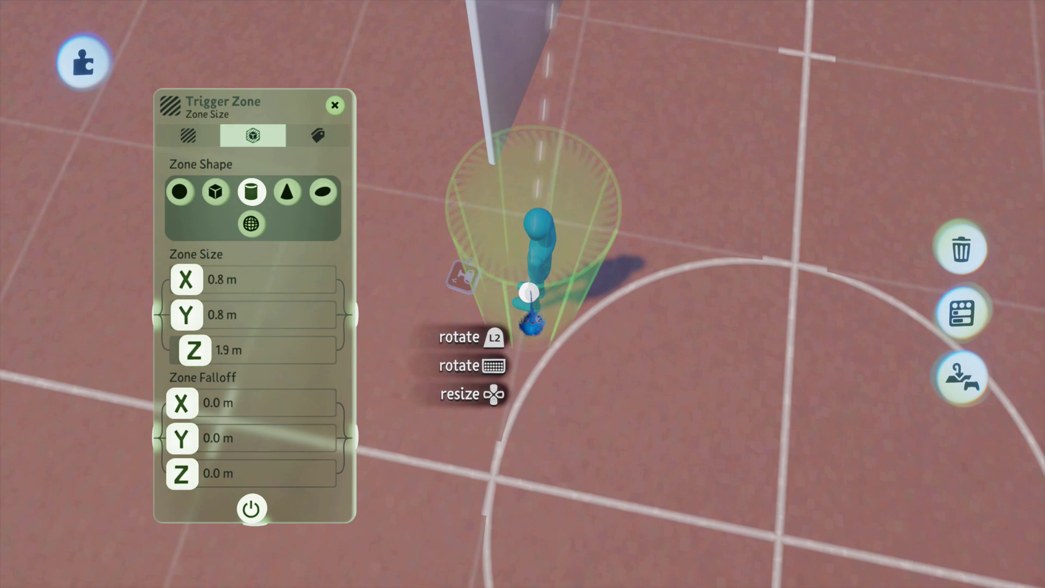
mouse_move(534, 329)
middle_down()
mouse_move(528, 374)
mouse_move(525, 361)
mouse_move(560, 362)
mouse_move(516, 376)
mouse_move(493, 406)
mouse_move(501, 487)
mouse_move(524, 537)
mouse_move(539, 485)
middle_up()
middle_drag(537, 428, 502, 440)
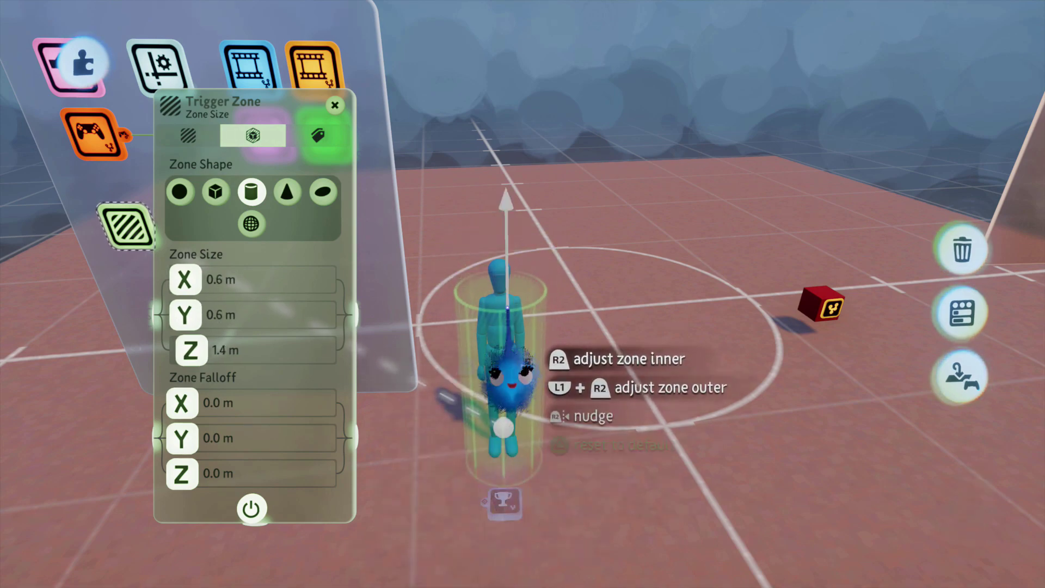
middle_drag(510, 295, 556, 563)
middle_drag(552, 476, 560, 482)
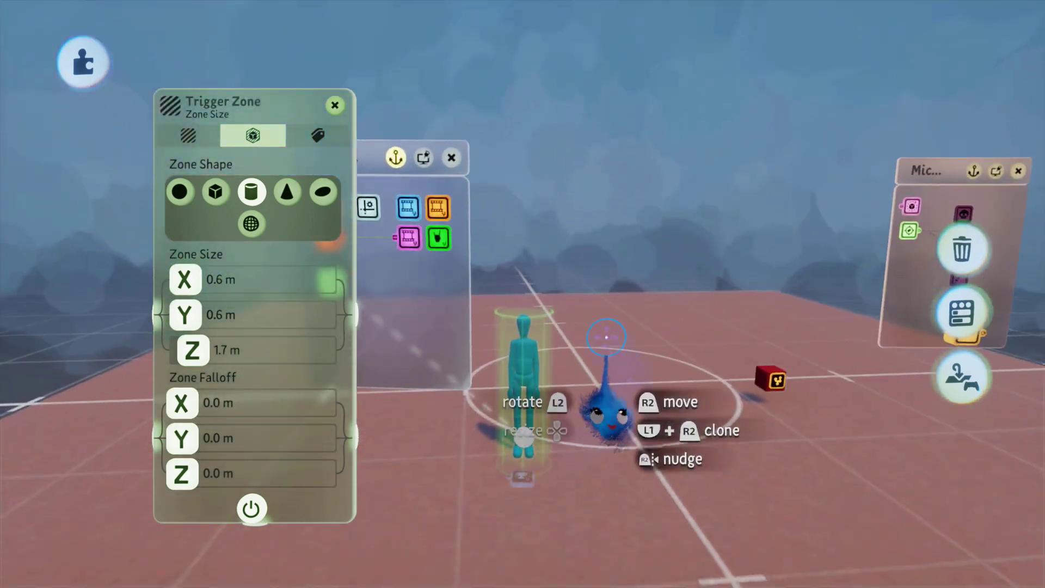
Playtest the fitted trigger zone by walking the puppet around the scene, and return to editing
key(Escape)
click(379, 408)
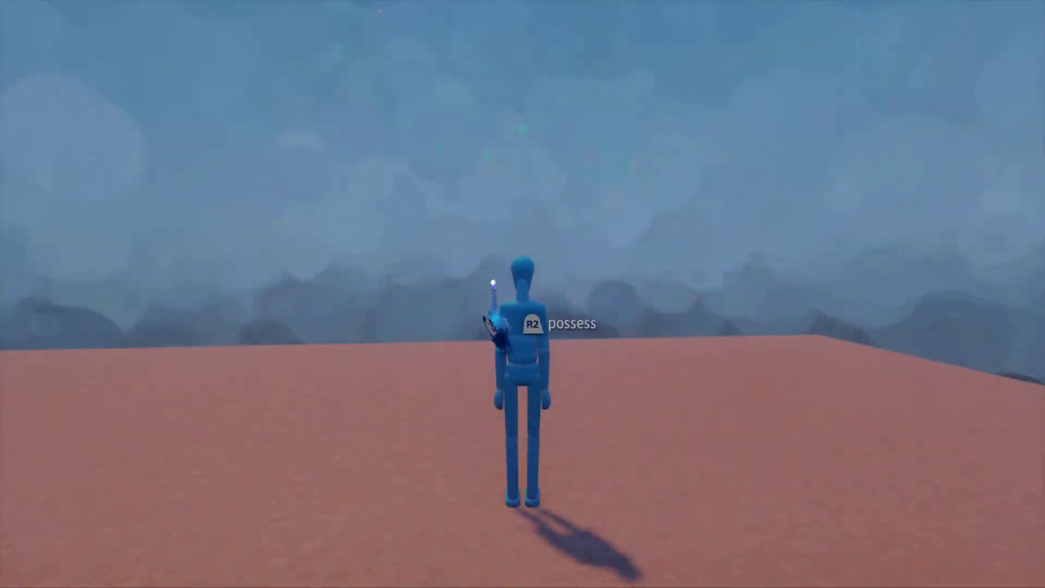
key(w)
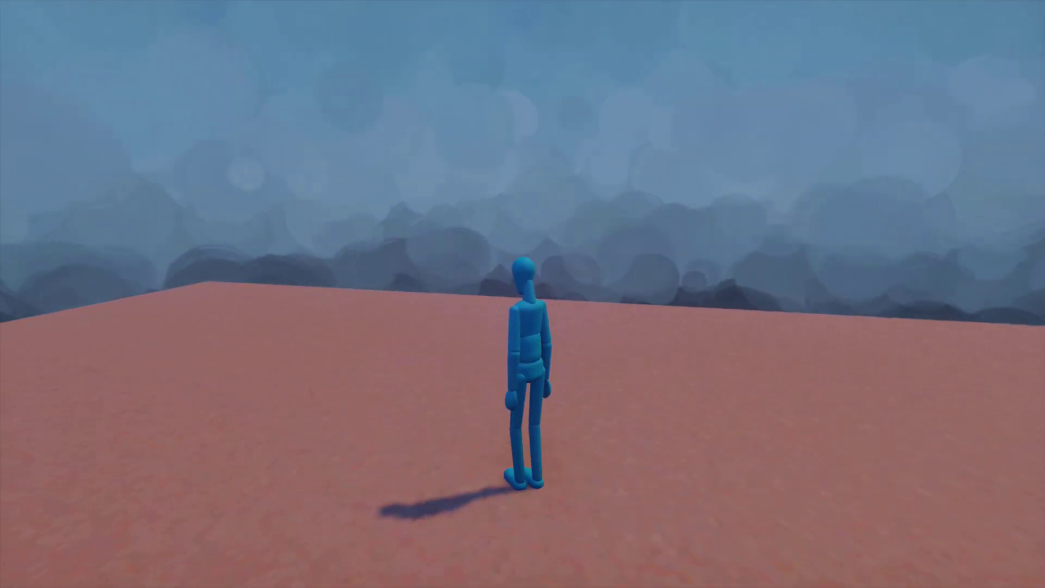
key(s)
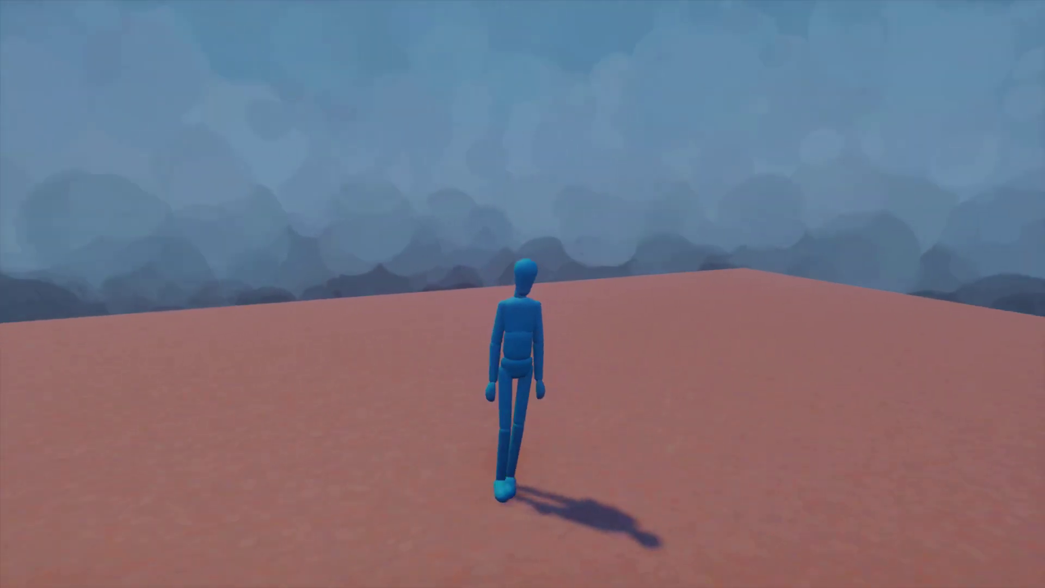
key(Escape)
click(338, 410)
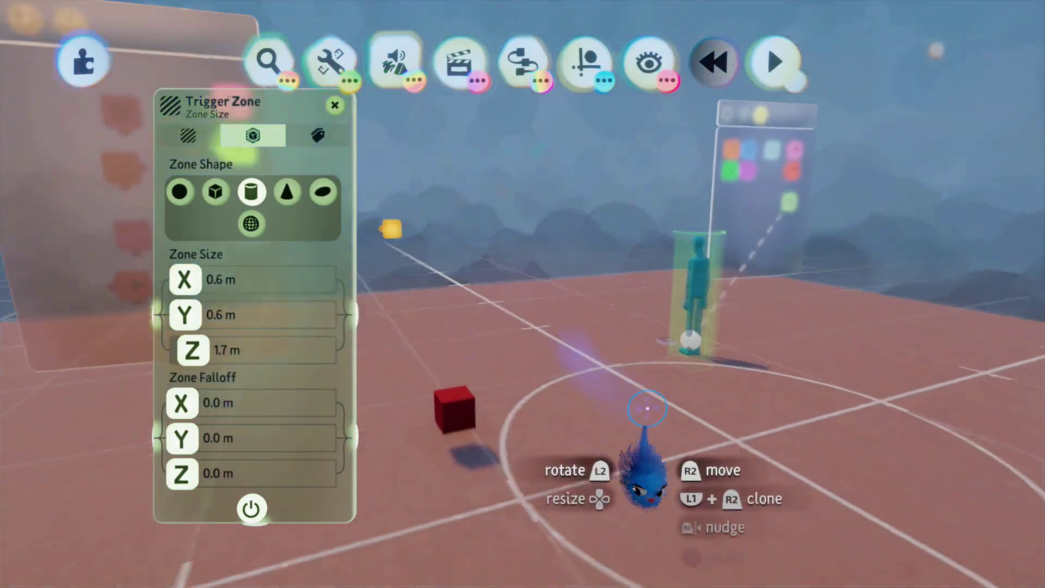
Clone the red cube repeatedly to form a straight, evenly spaced row of six cubes on the floor
mouse_move(647, 408)
middle_down()
mouse_move(580, 424)
mouse_move(518, 396)
middle_up()
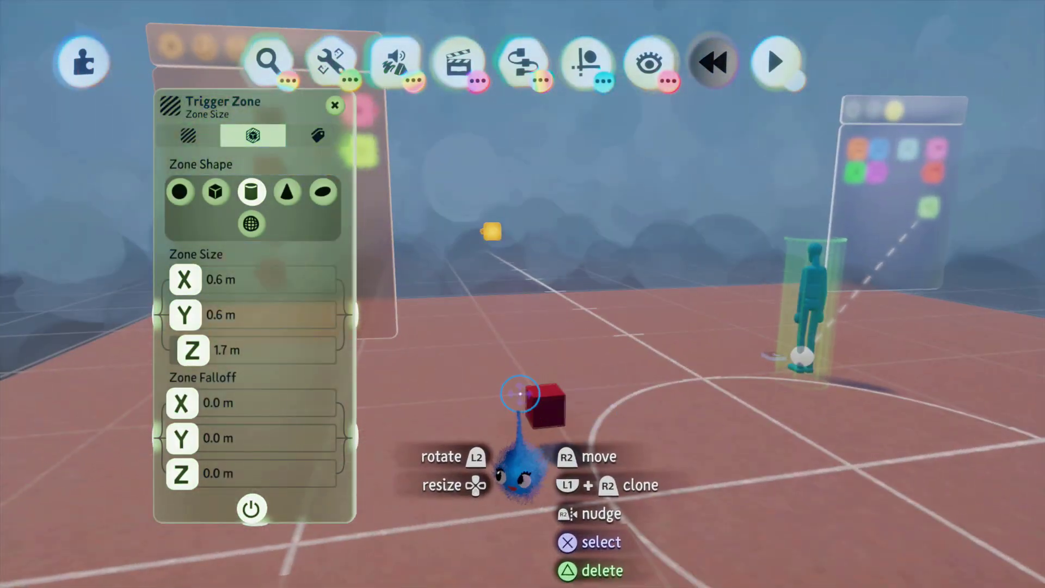
mouse_move(543, 398)
mouse_down()
mouse_move(502, 407)
mouse_move(497, 431)
mouse_move(400, 446)
mouse_move(443, 473)
mouse_move(449, 448)
mouse_up()
mouse_move(449, 447)
middle_down()
mouse_move(531, 443)
mouse_move(502, 336)
mouse_move(538, 358)
mouse_move(536, 377)
mouse_move(562, 409)
mouse_move(542, 430)
mouse_move(580, 418)
middle_up()
Place a Number Displayer gadget wired to the Counter variable and position its on-screen number in the upper-right corner of the view
click(522, 63)
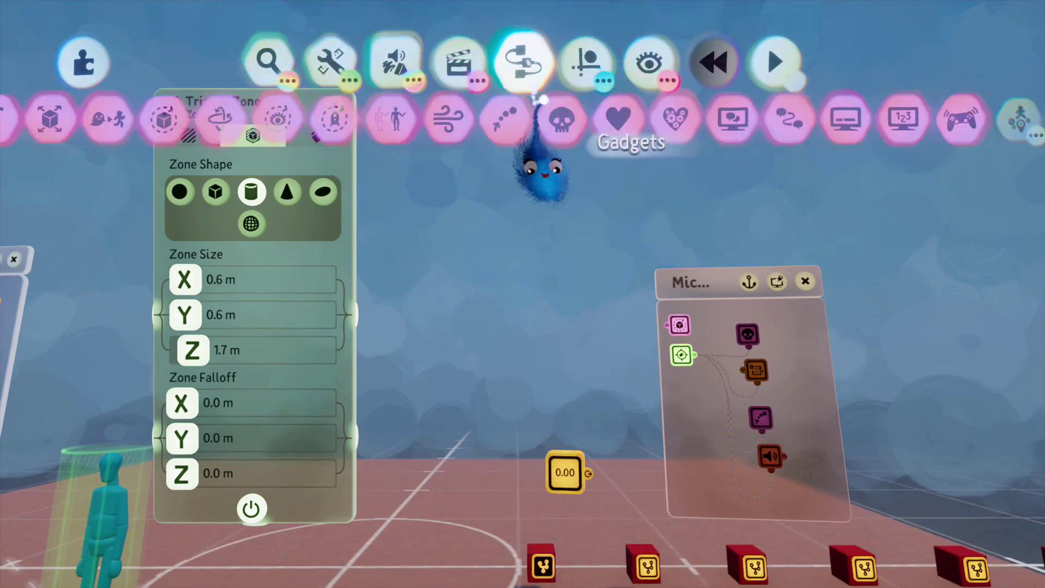
drag(810, 124, 844, 212)
drag(873, 277, 618, 476)
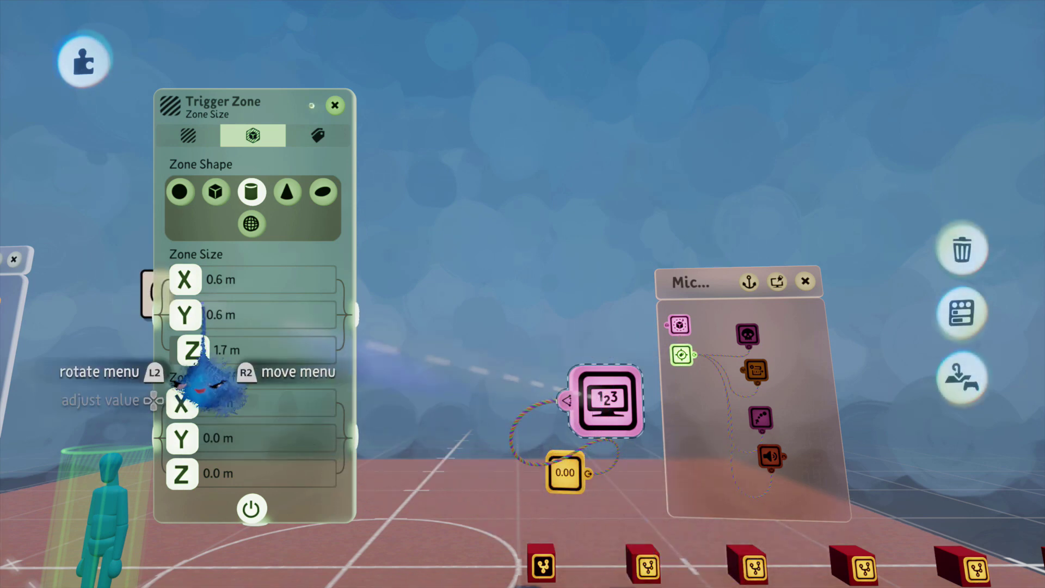
drag(146, 280, 543, 156)
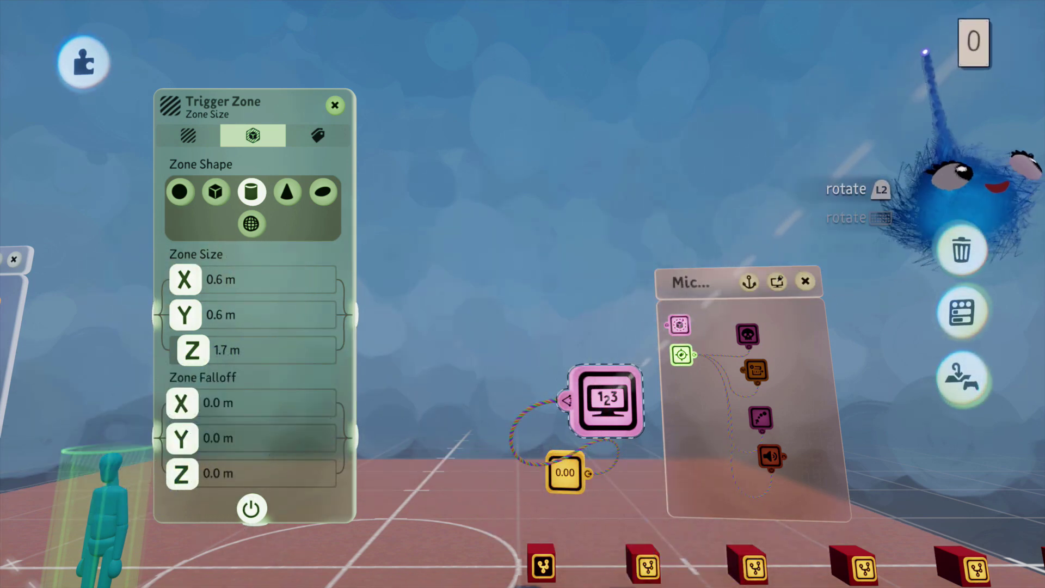
Playtest the scene by walking the puppet along the row to collect all six red cubes
key(Escape)
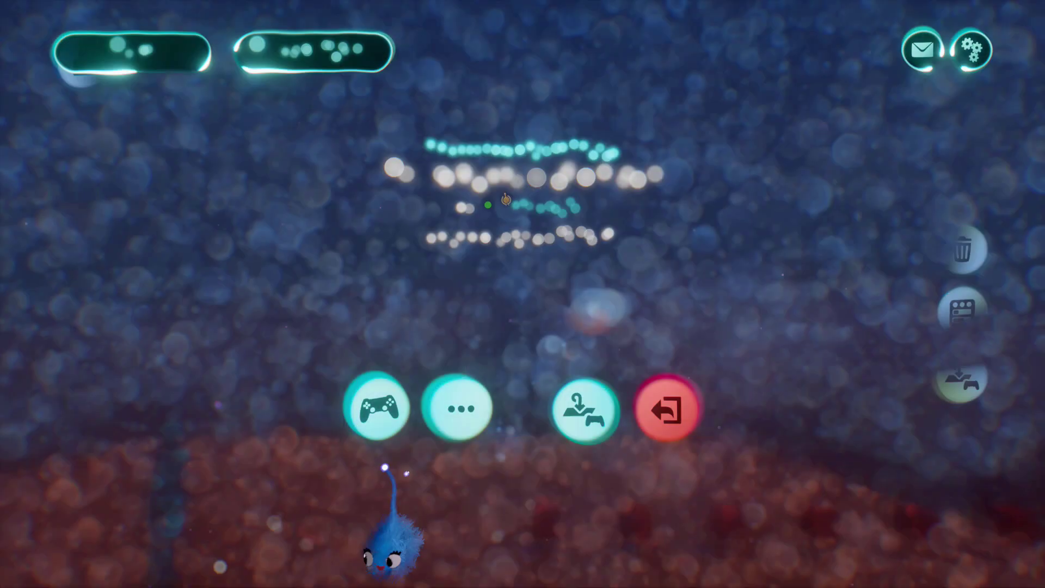
click(381, 408)
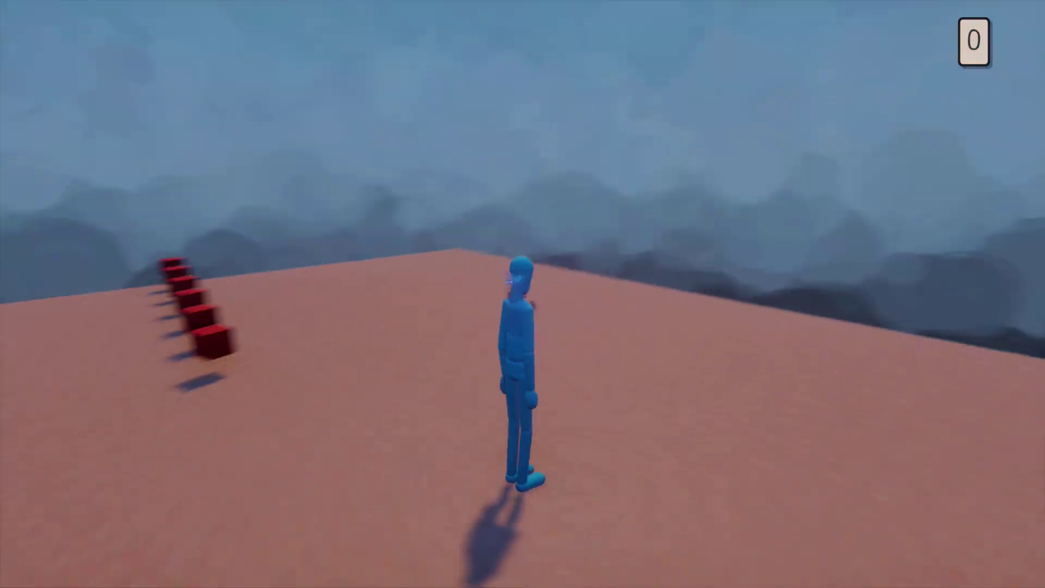
key(w)
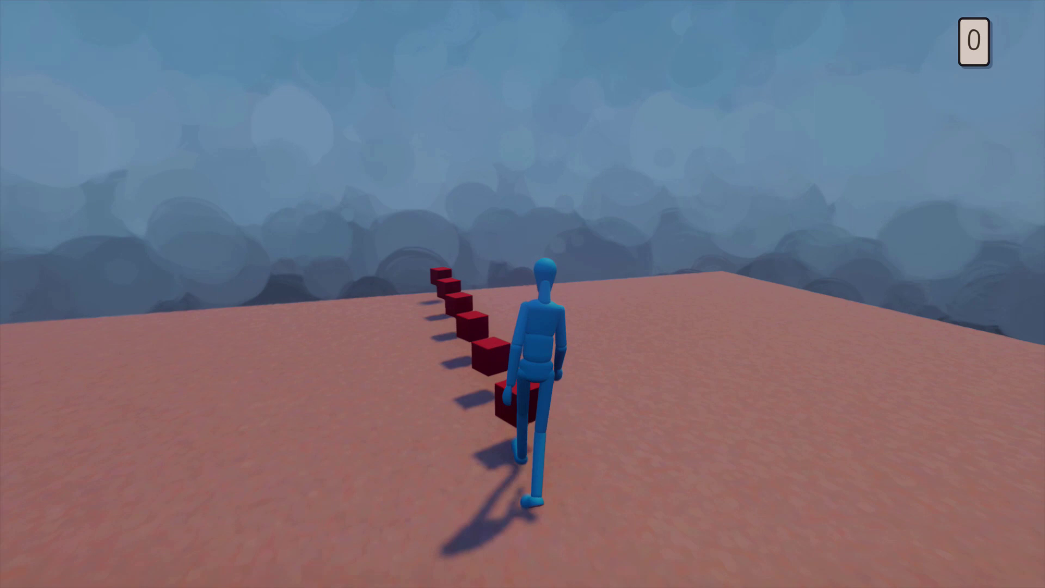
key(w)
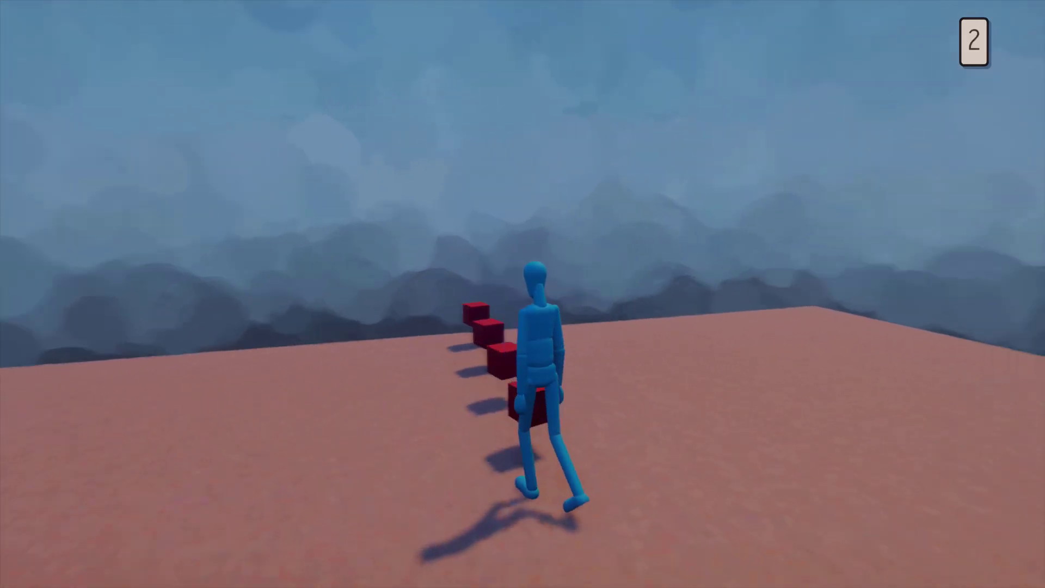
key(w)
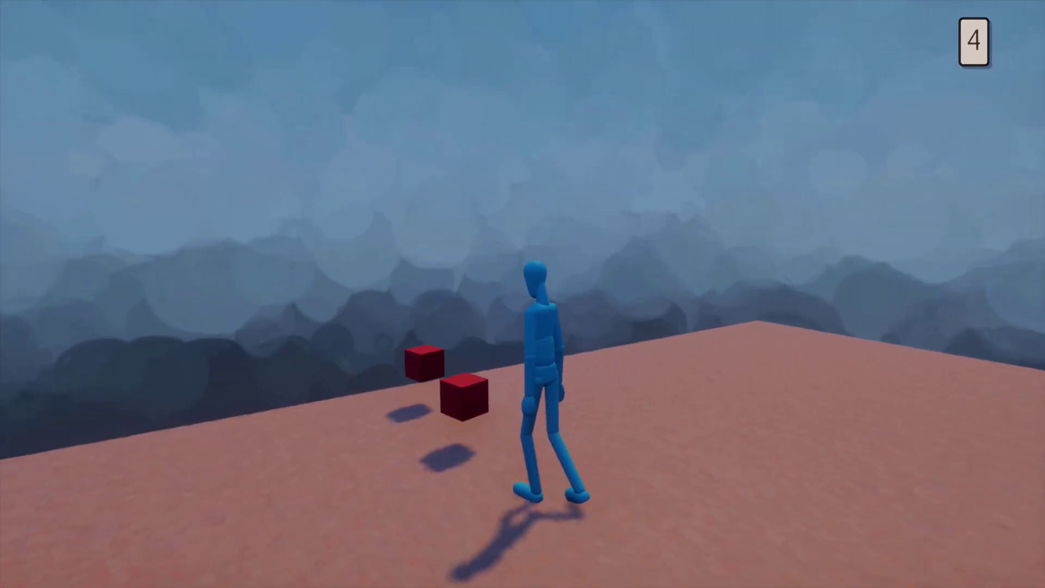
key(w)
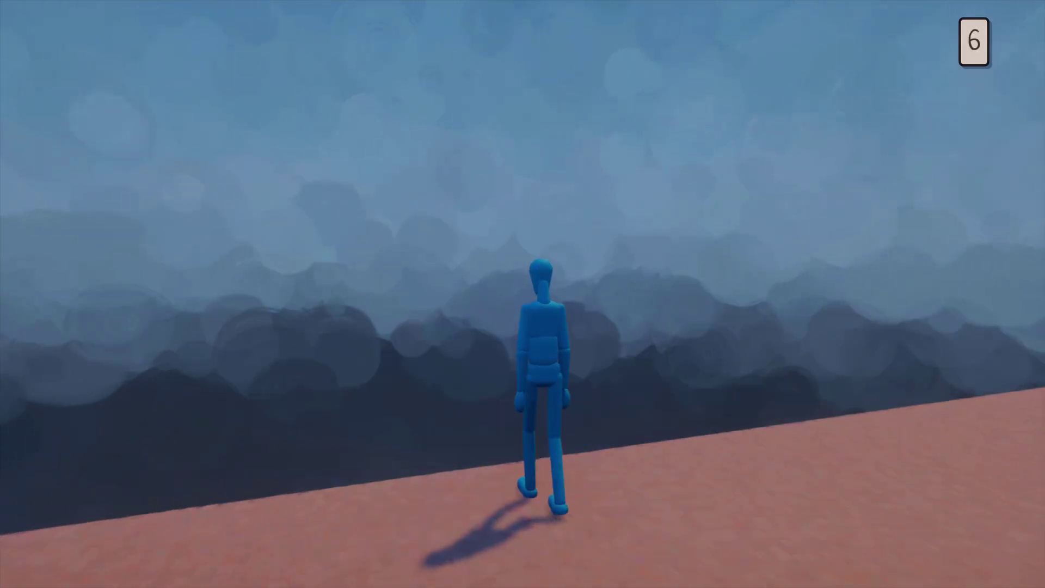
Walk the puppet across the cleared floor to finish the playtest and return to editing
key(w)
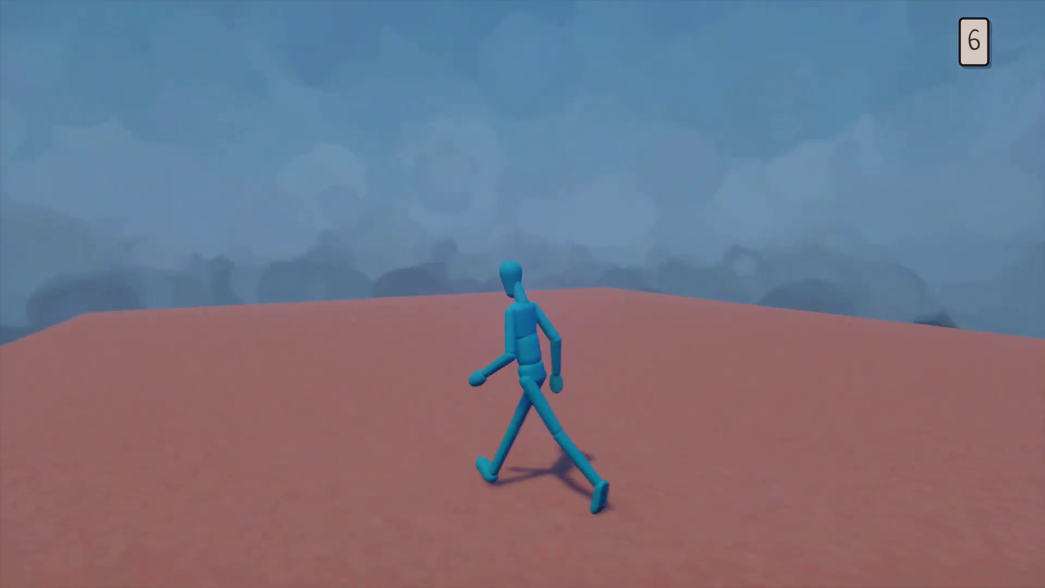
key(Escape)
click(333, 408)
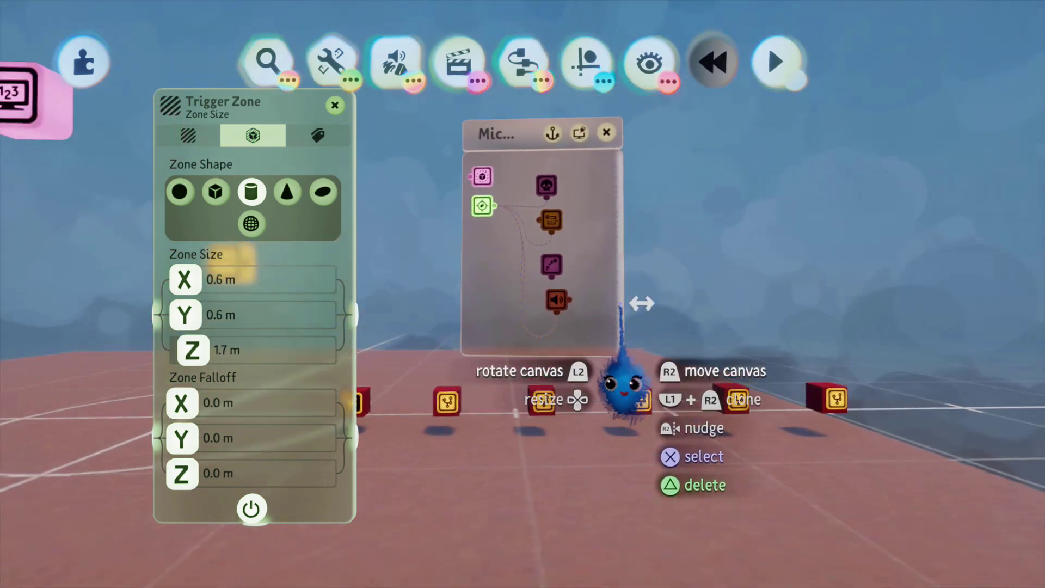
Move the open microchip canvas clear of the cube row and close it
drag(597, 293, 645, 241)
middle_drag(618, 416, 592, 436)
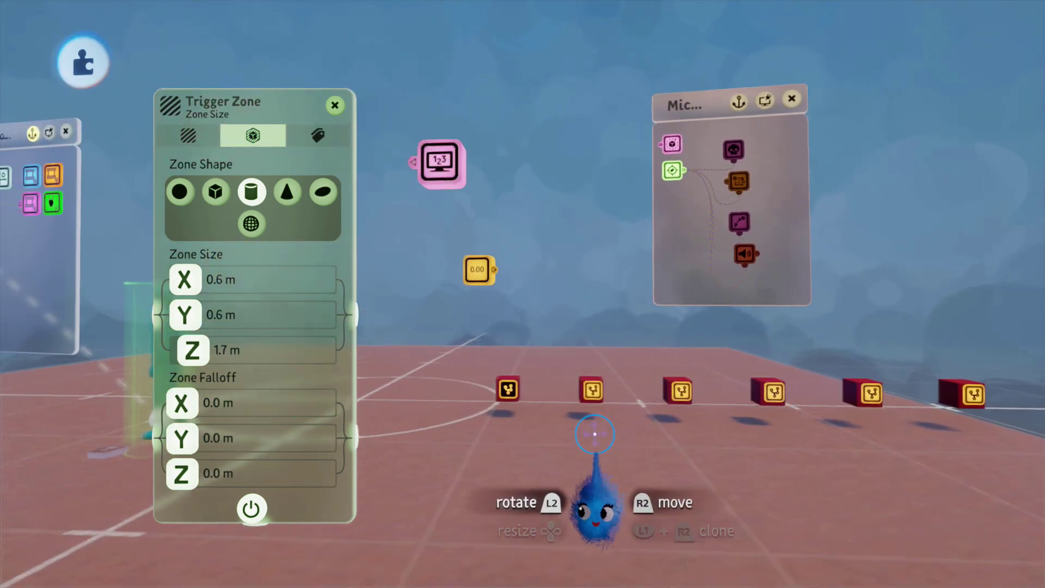
click(794, 100)
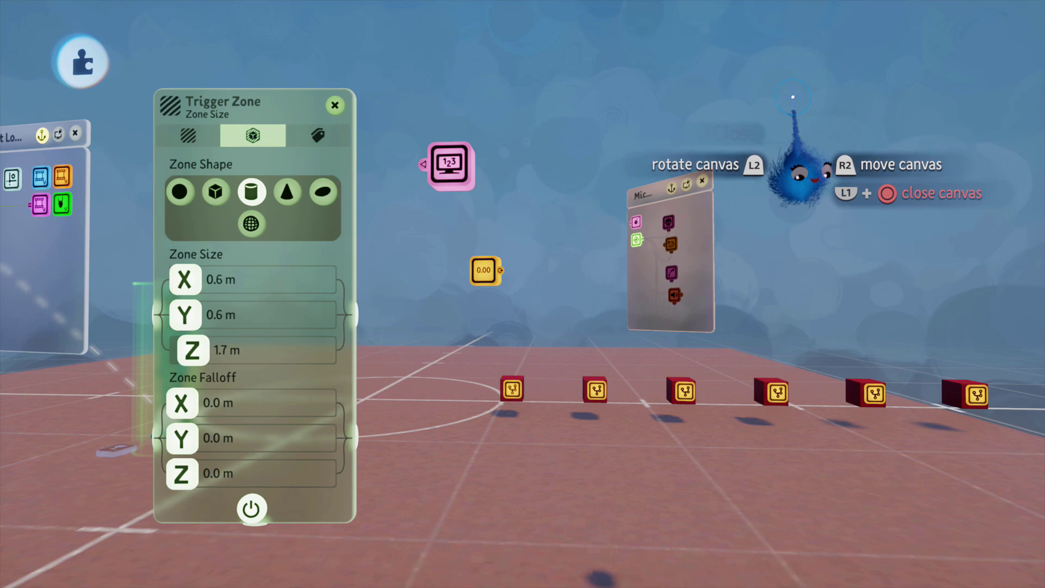
scroll(634, 509, up, 3)
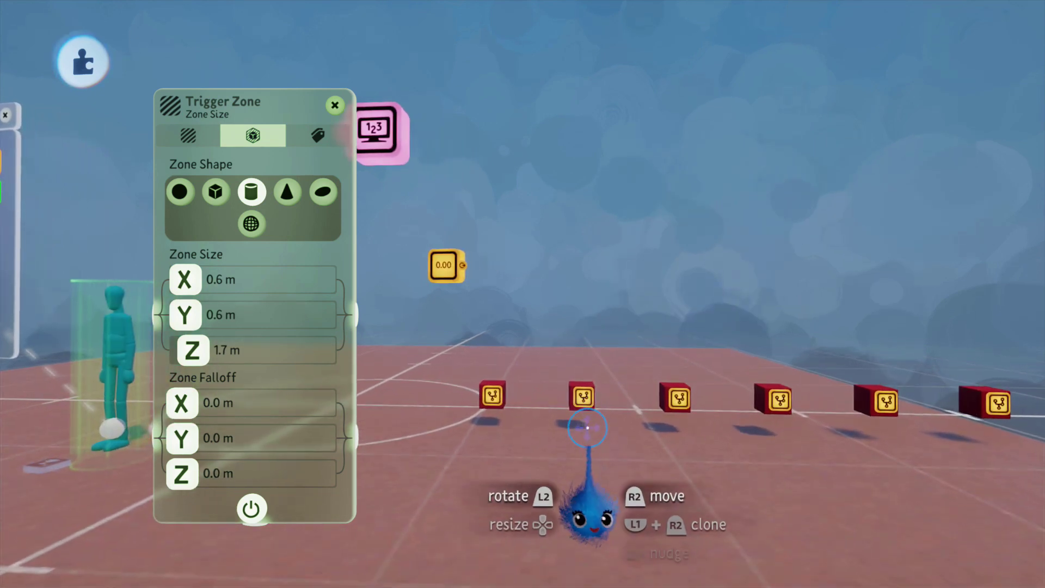
Detach the microchip from the second red cube in the row and leave it floating above the cube
drag(588, 394, 594, 361)
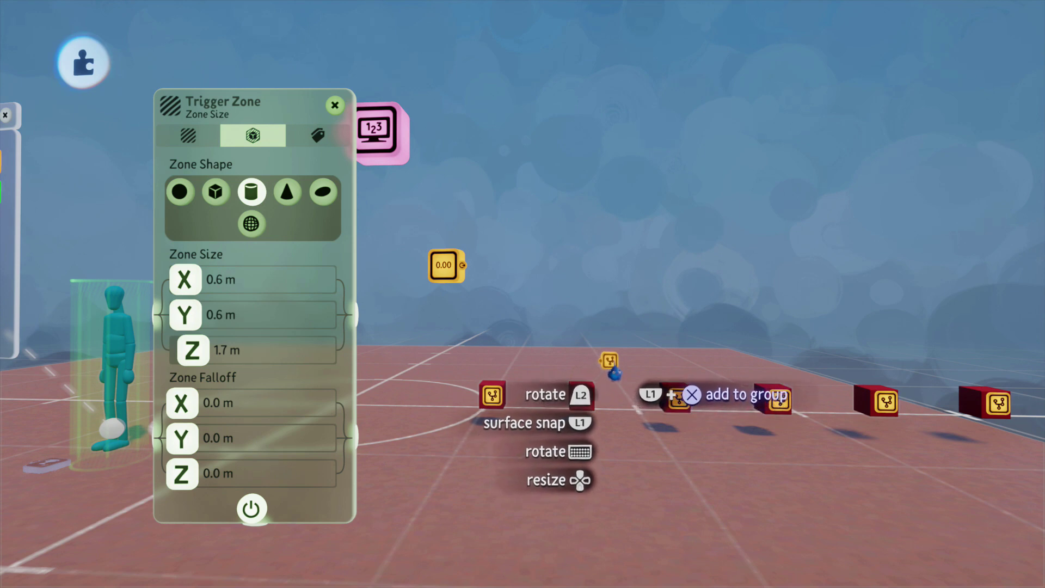
drag(616, 365, 623, 350)
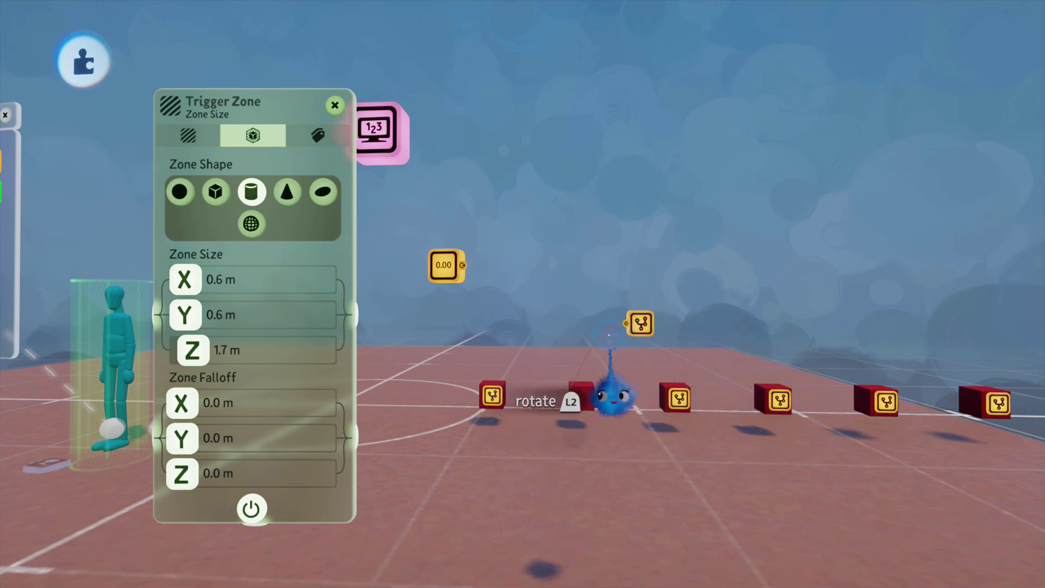
drag(645, 327, 625, 332)
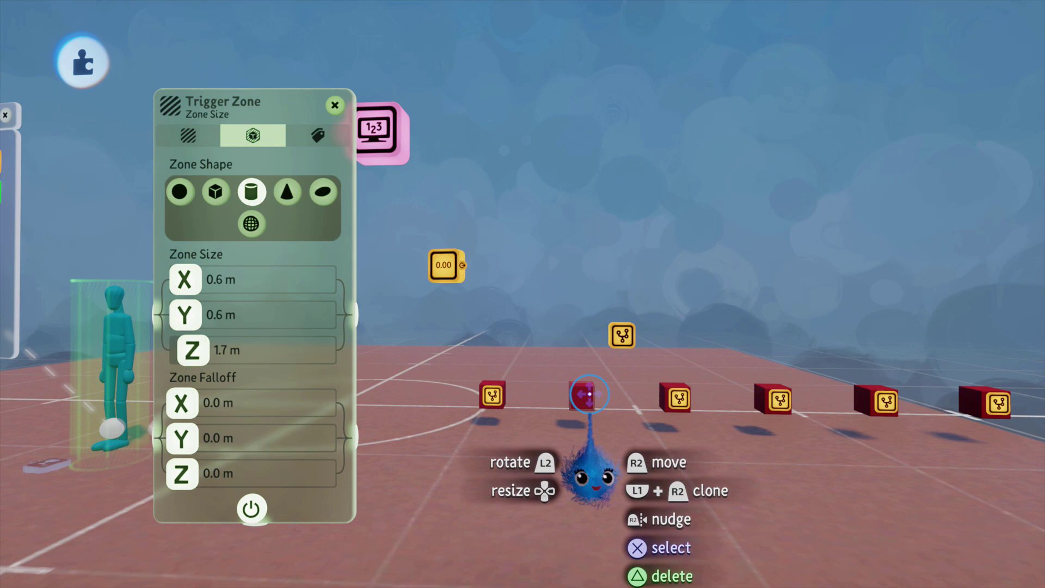
Sculpt a single cone in front of the cube row and attach the detached microchip to it
key(Escape)
click(395, 63)
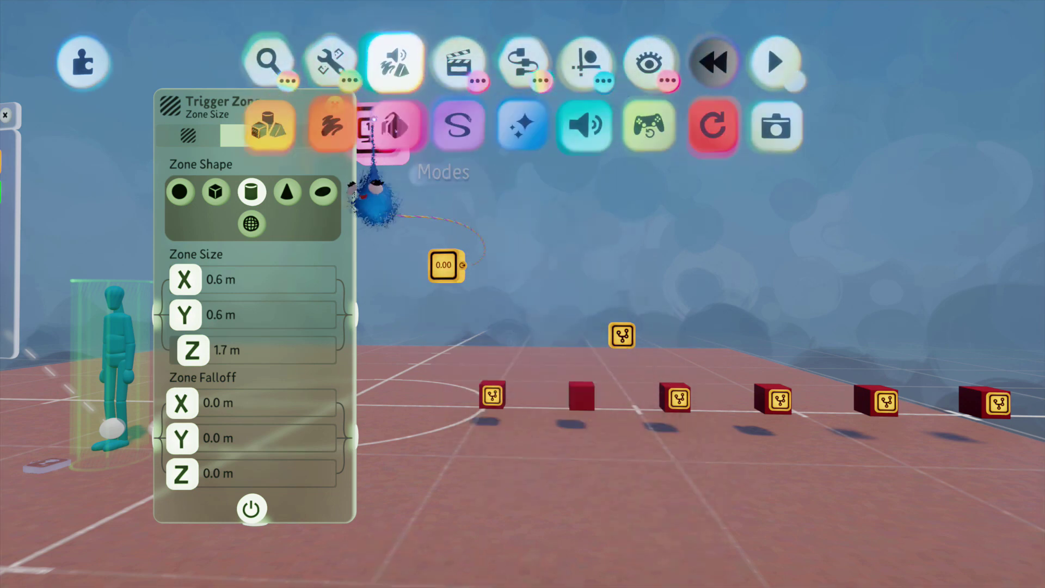
click(330, 126)
click(395, 126)
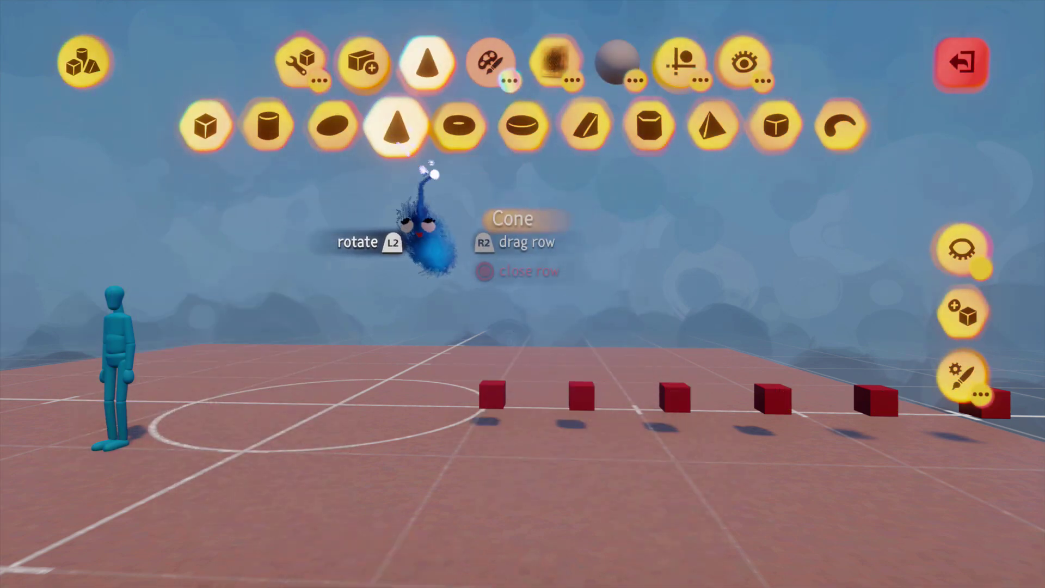
scroll(638, 518, up, 2)
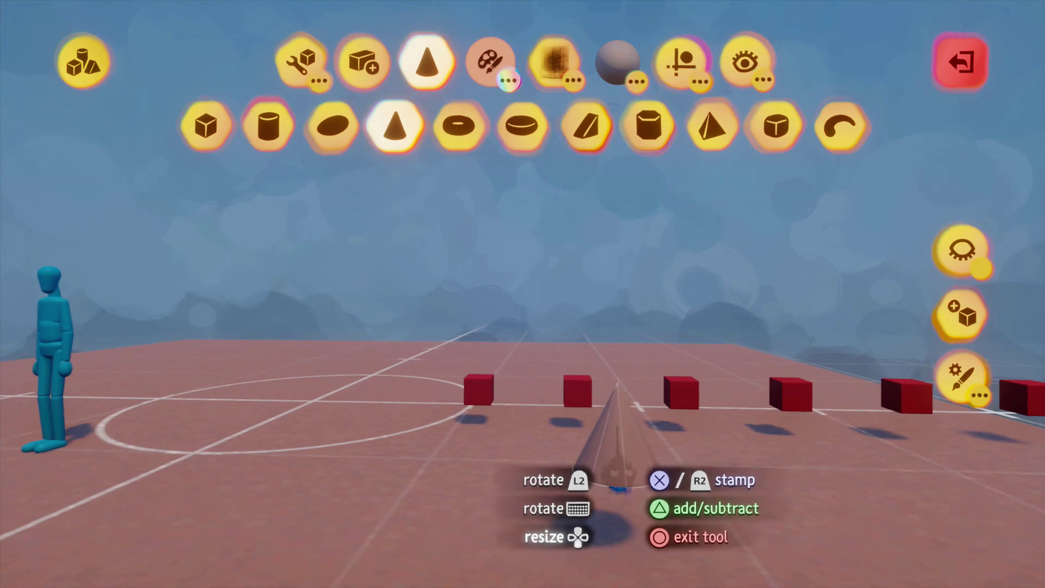
key(Escape)
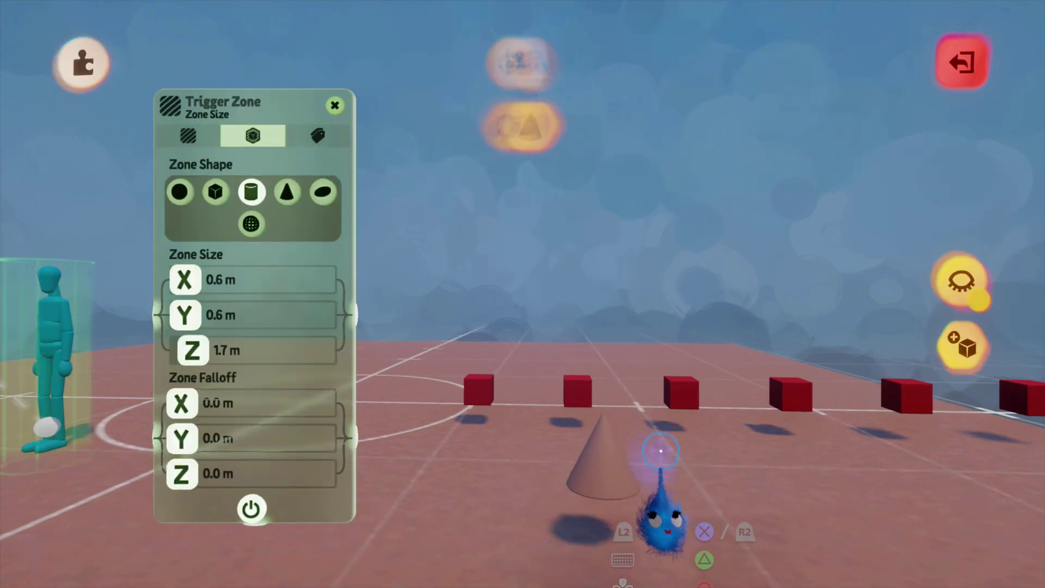
drag(621, 322, 617, 475)
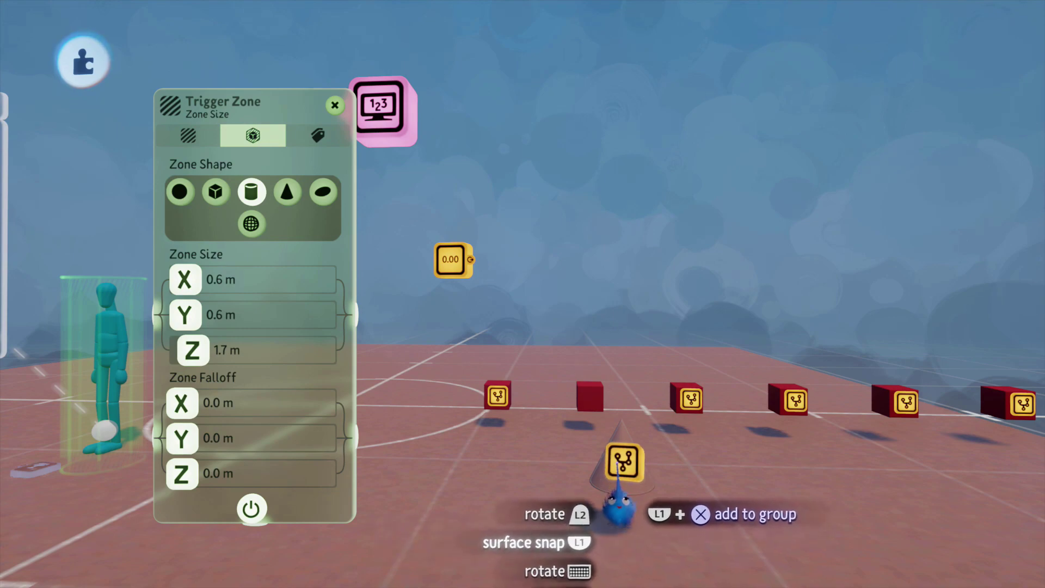
Playtest the scene by walking the puppet into the cone to collect it, and return to editing
key(Escape)
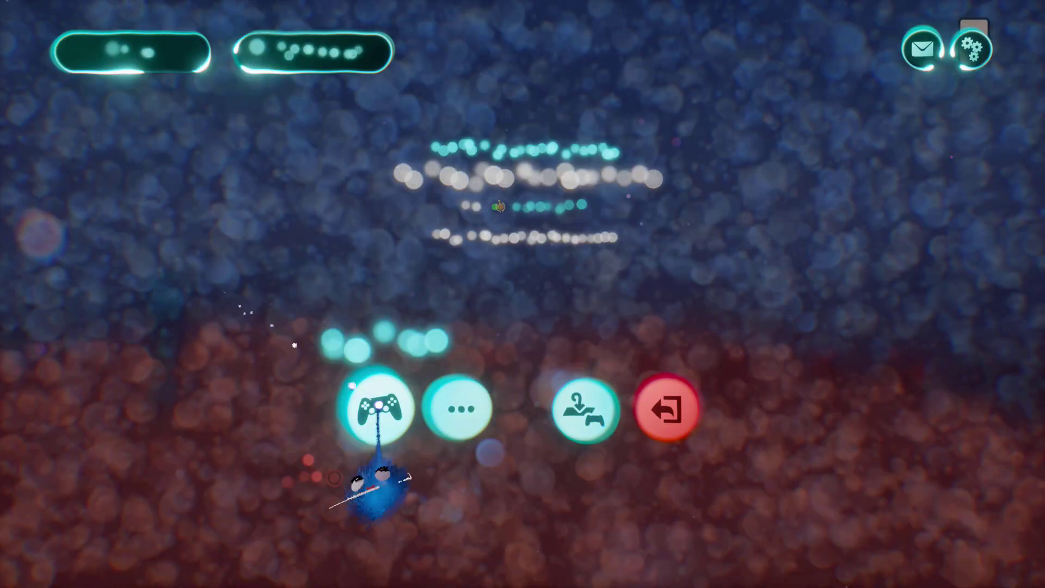
click(378, 407)
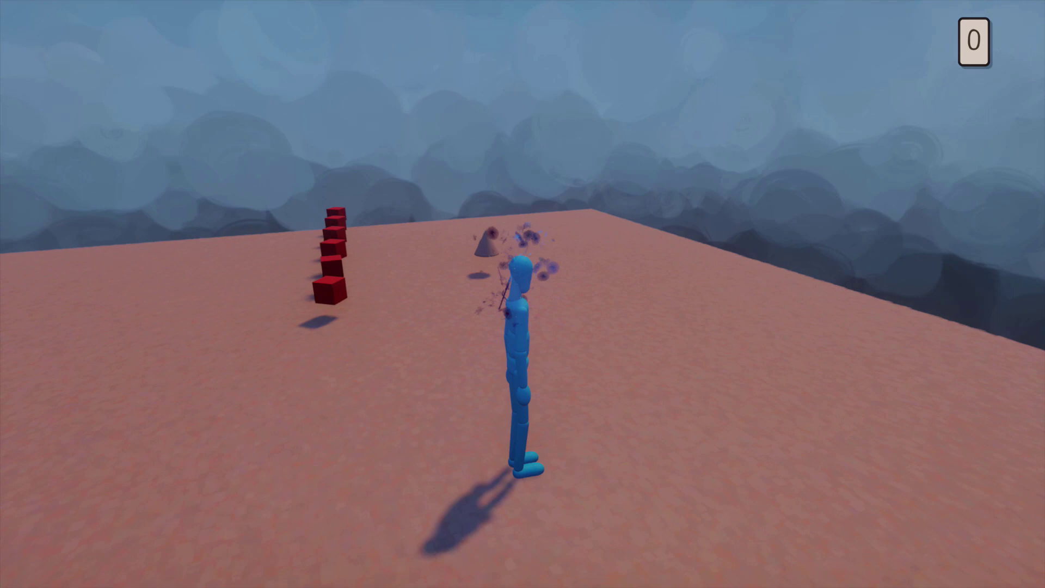
key(w)
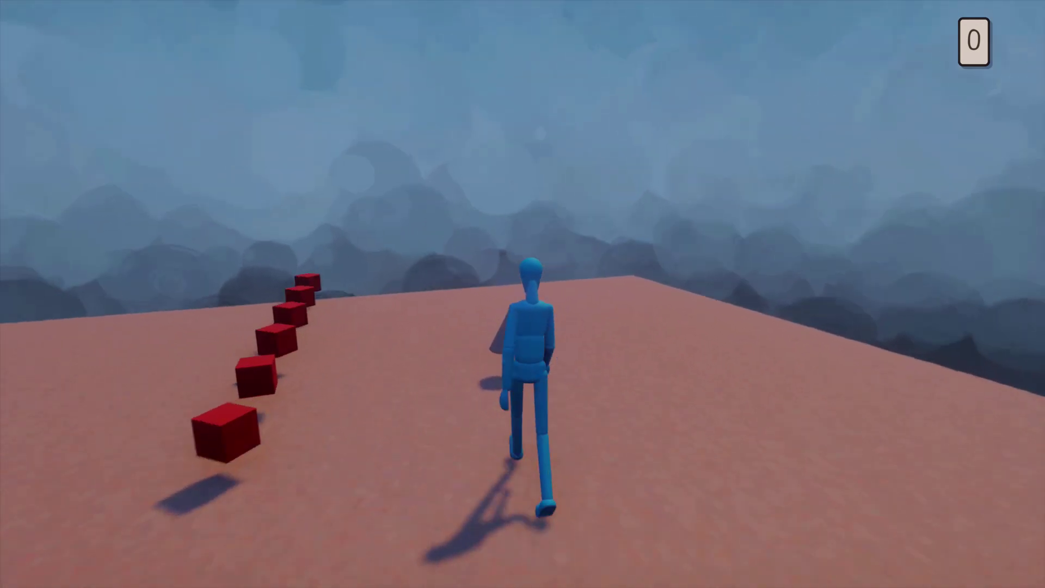
key(w)
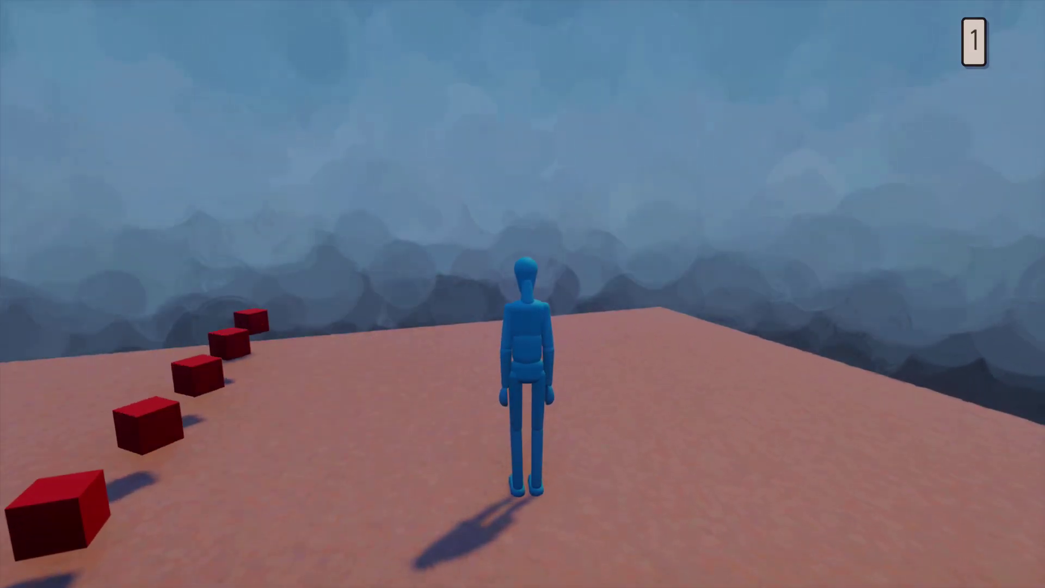
key(a)
key(Escape)
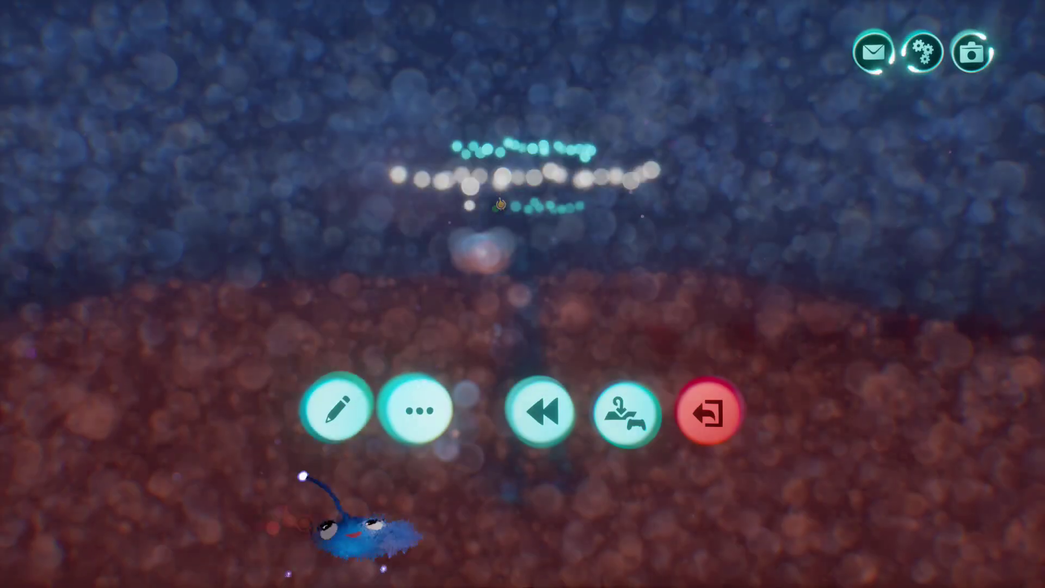
click(337, 408)
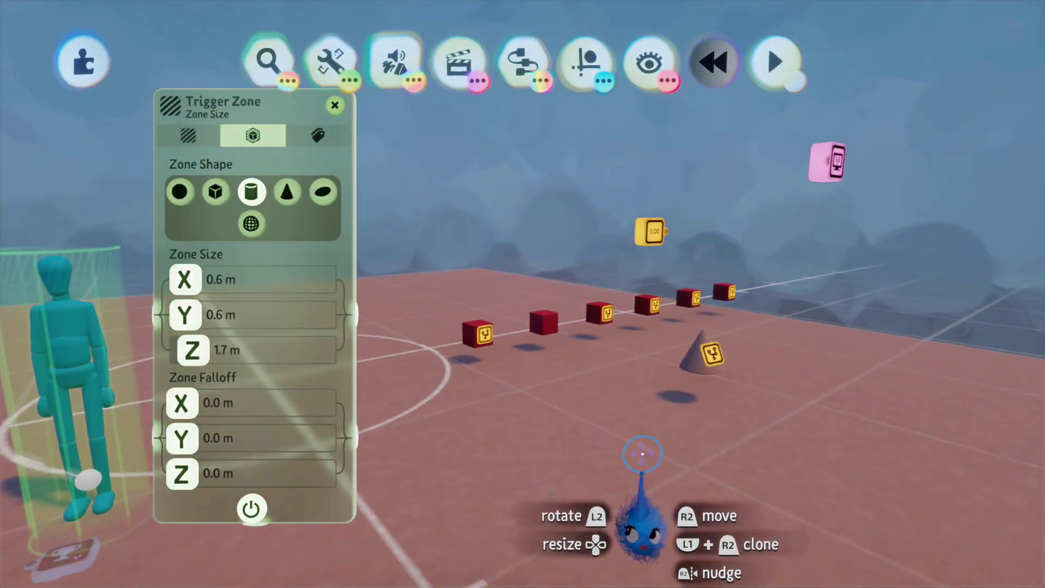
Open the cone's microchip canvas, examine the cone's Physical Properties, and close the properties
click(632, 400)
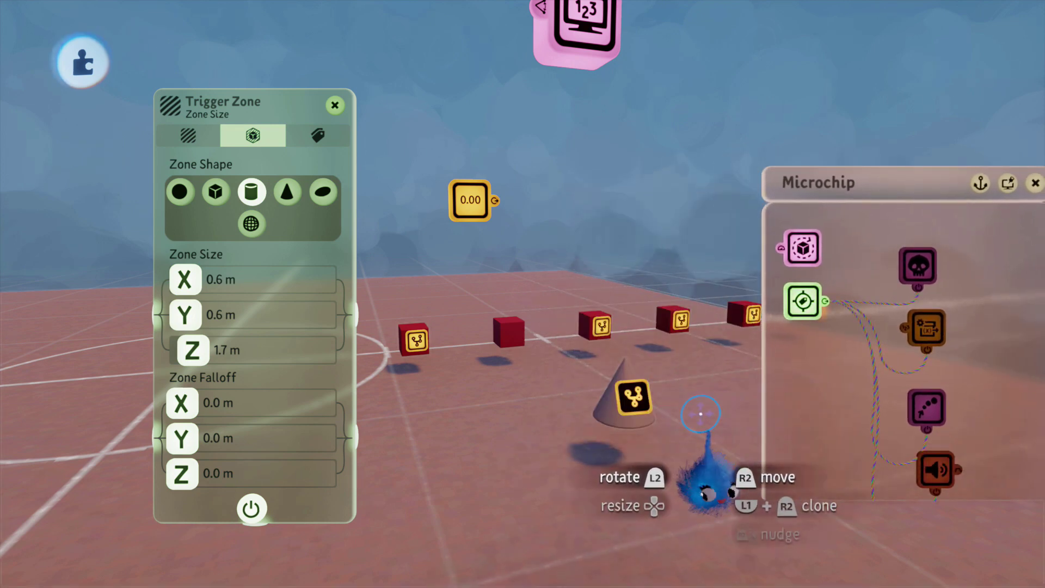
click(604, 417)
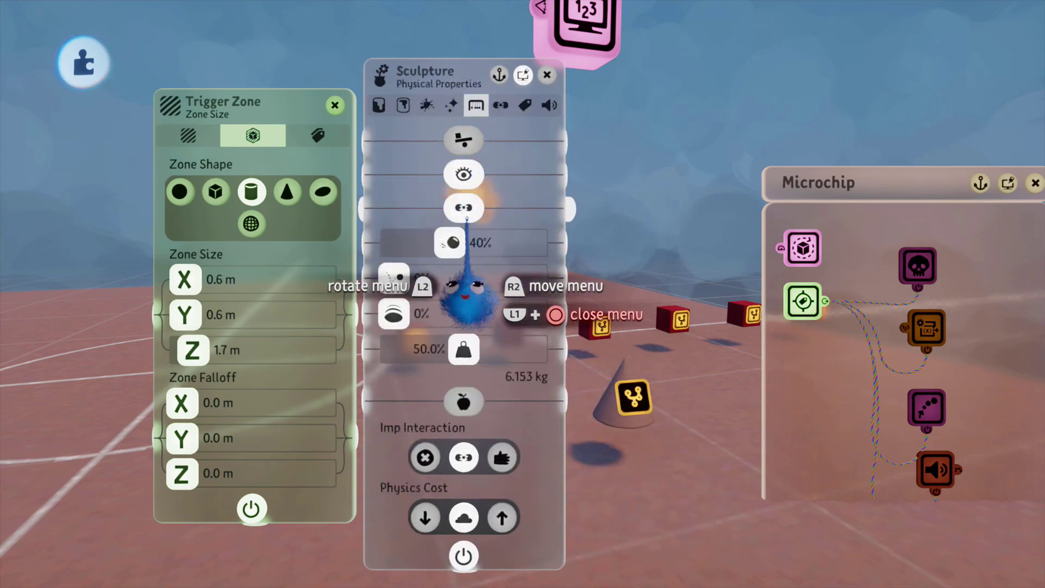
click(547, 75)
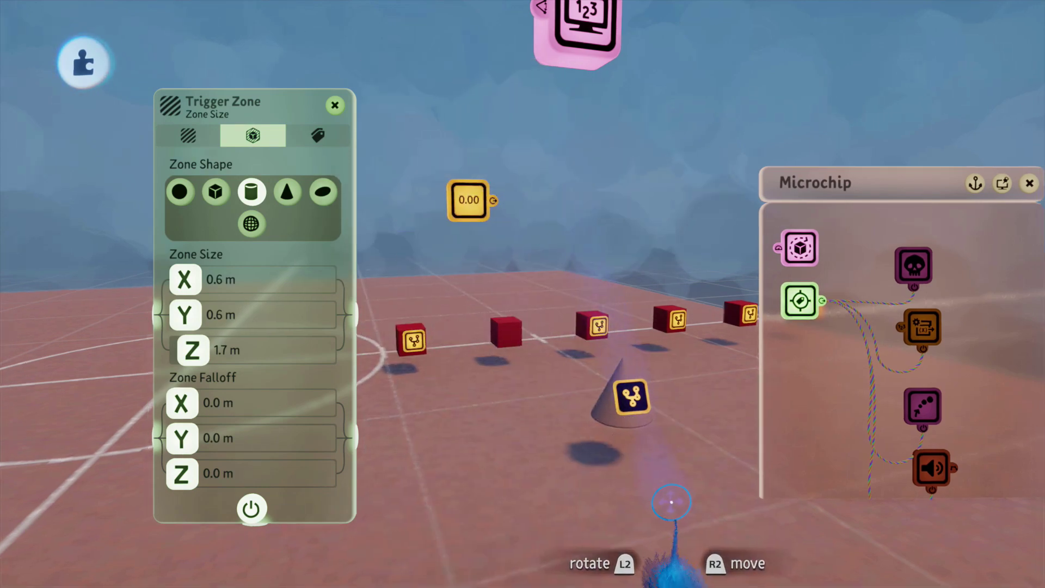
Spray-paint the lower part of the cone in the darkest red shade and exit sculpt mode
middle_drag(671, 501, 648, 492)
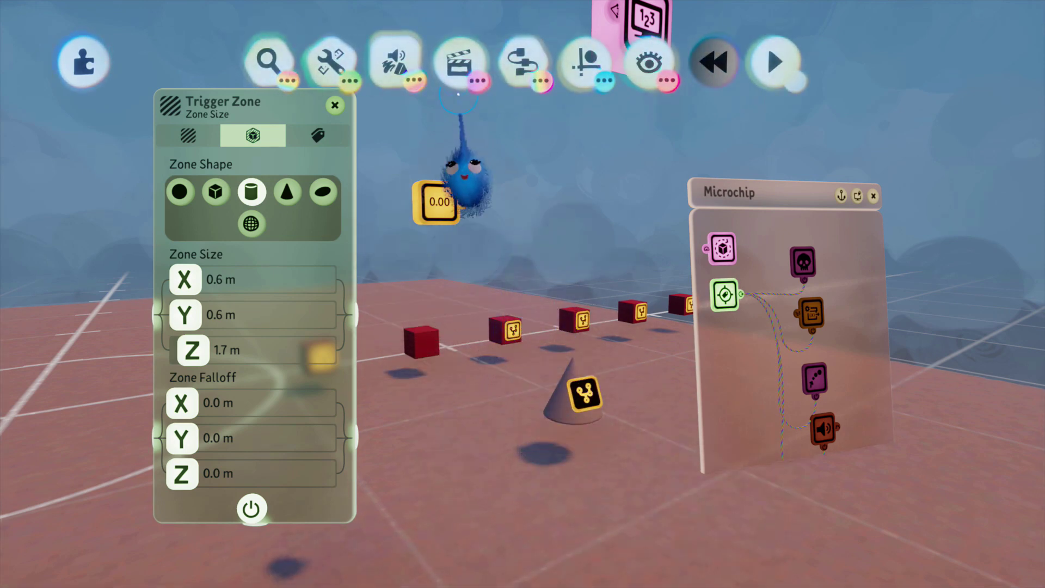
click(411, 76)
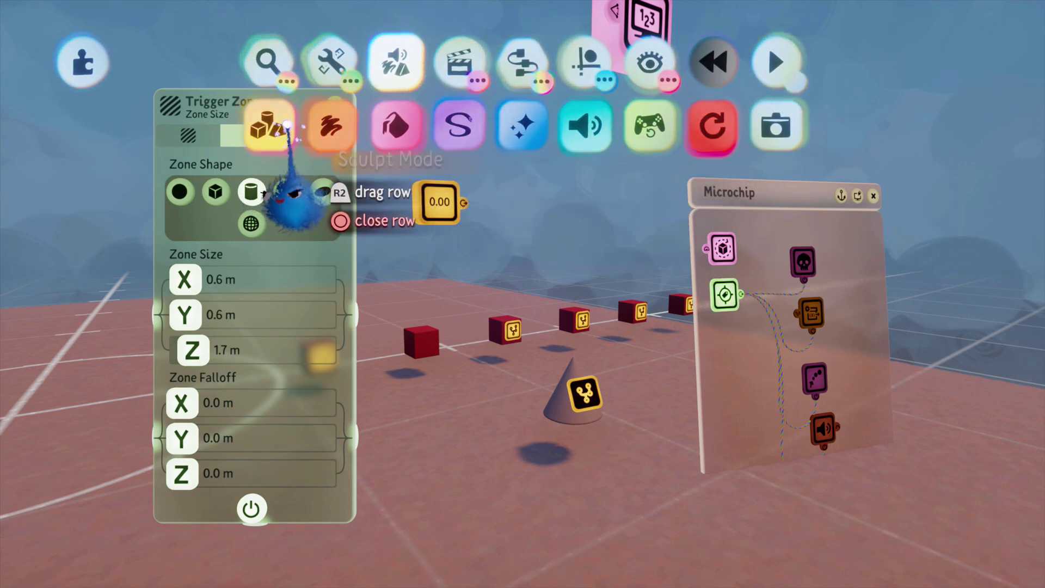
click(270, 124)
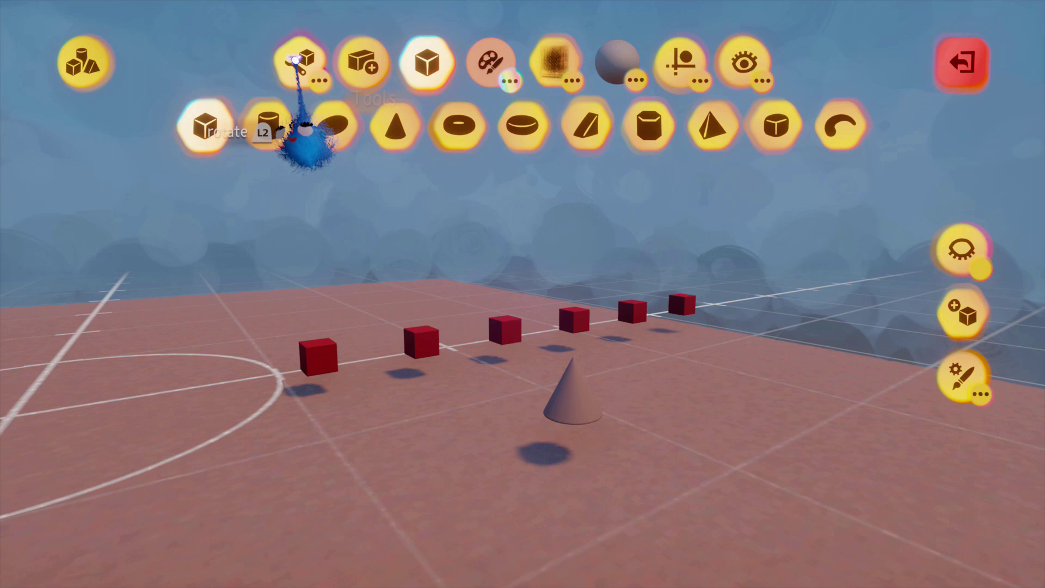
click(489, 62)
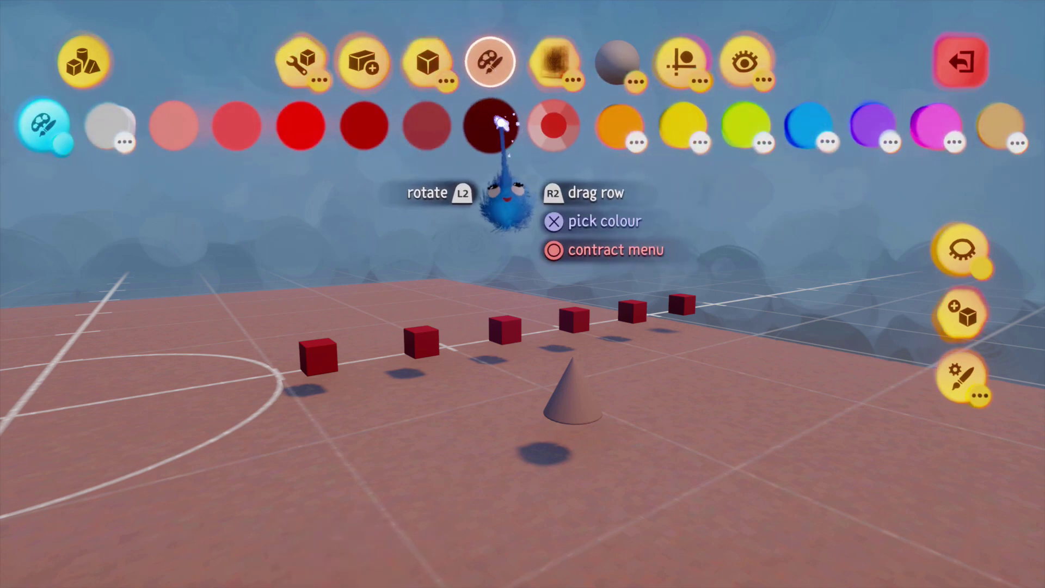
click(300, 61)
click(680, 127)
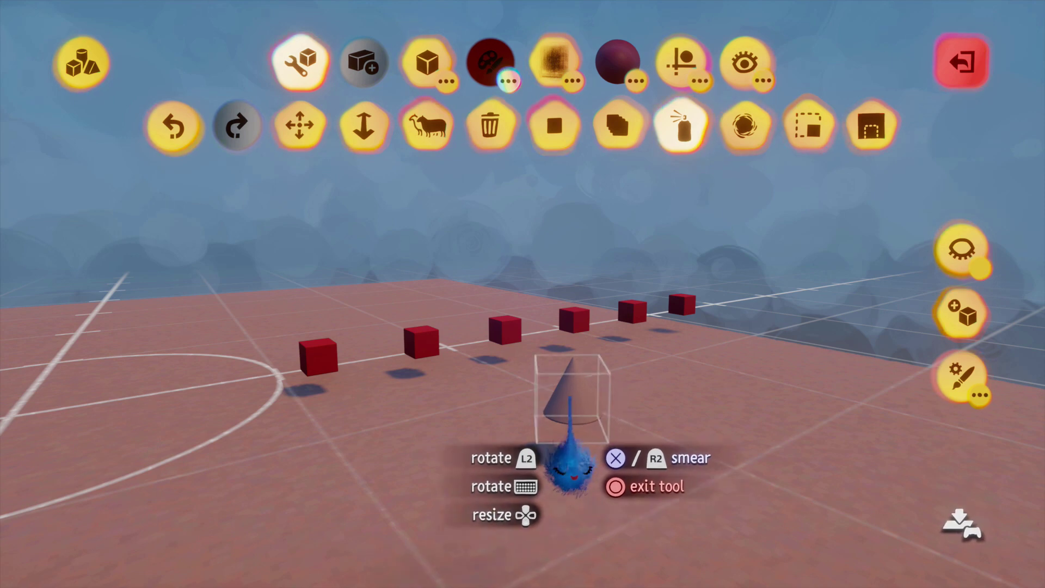
drag(600, 464, 598, 462)
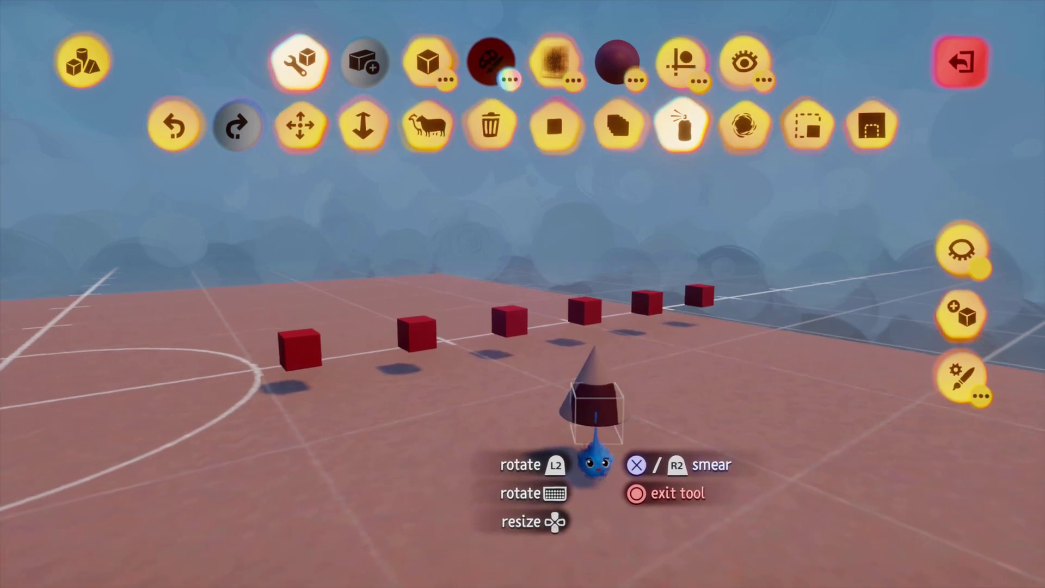
key(Escape)
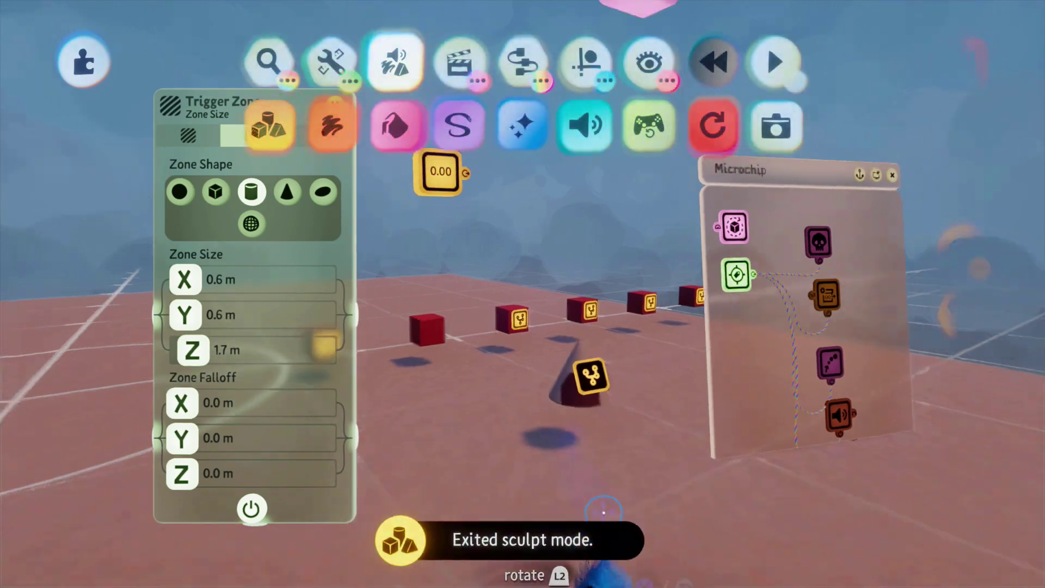
Playtest the scene by walking the puppet into the cone and several cubes to collect them, and return to editing
key(Escape)
click(376, 409)
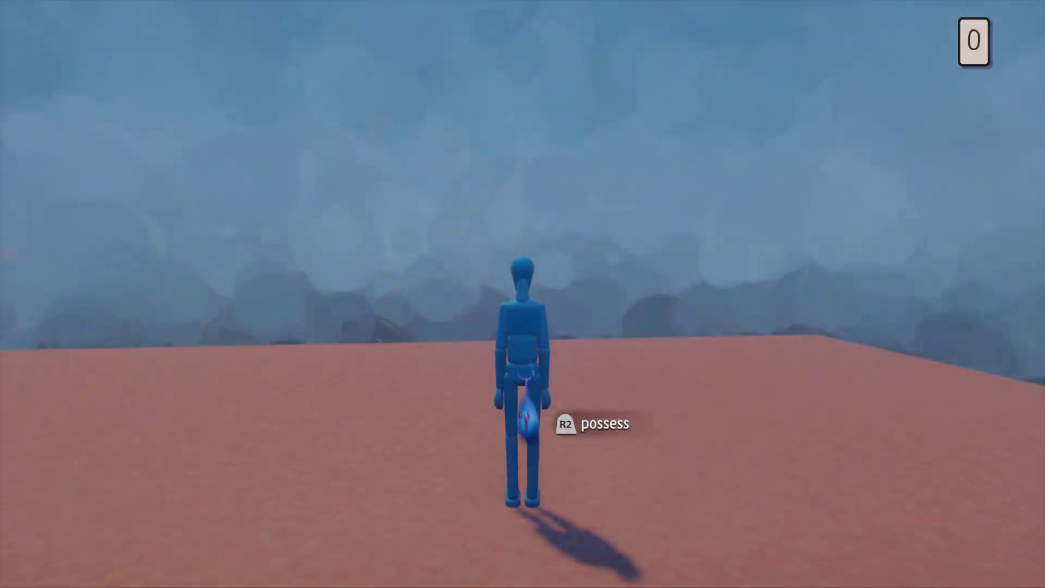
click(526, 377)
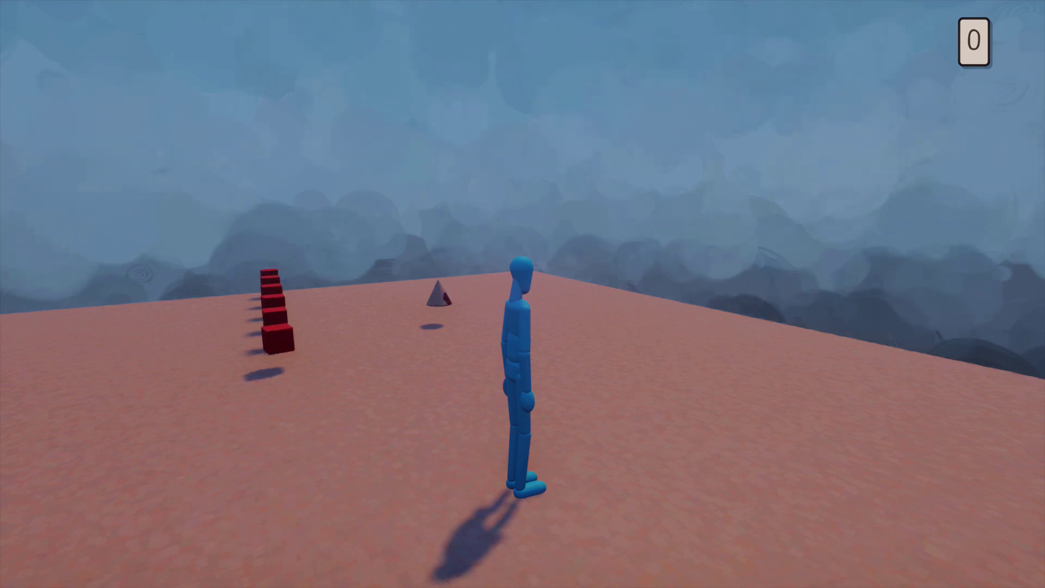
key(w)
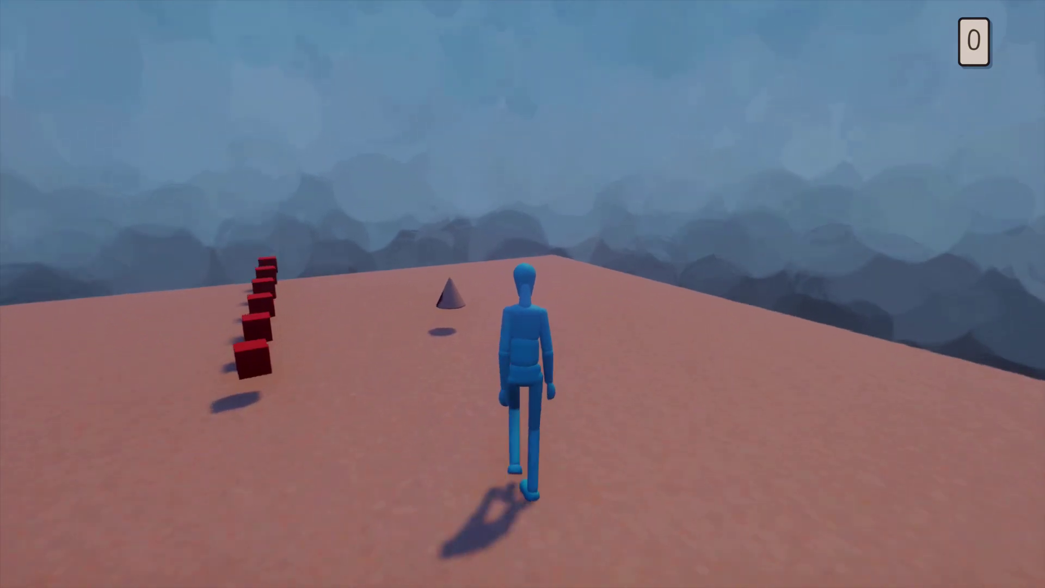
key(w)
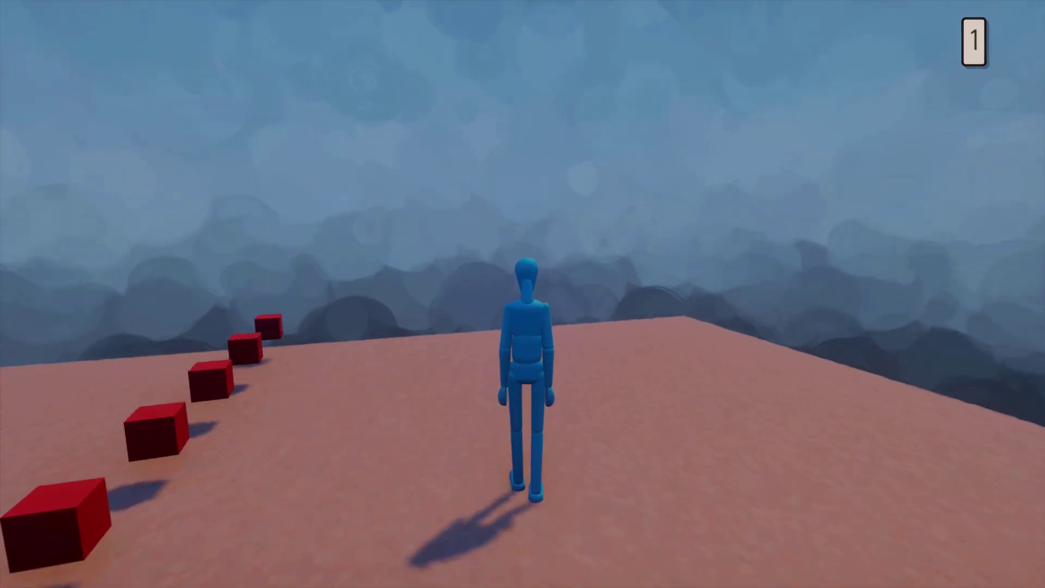
key(w)
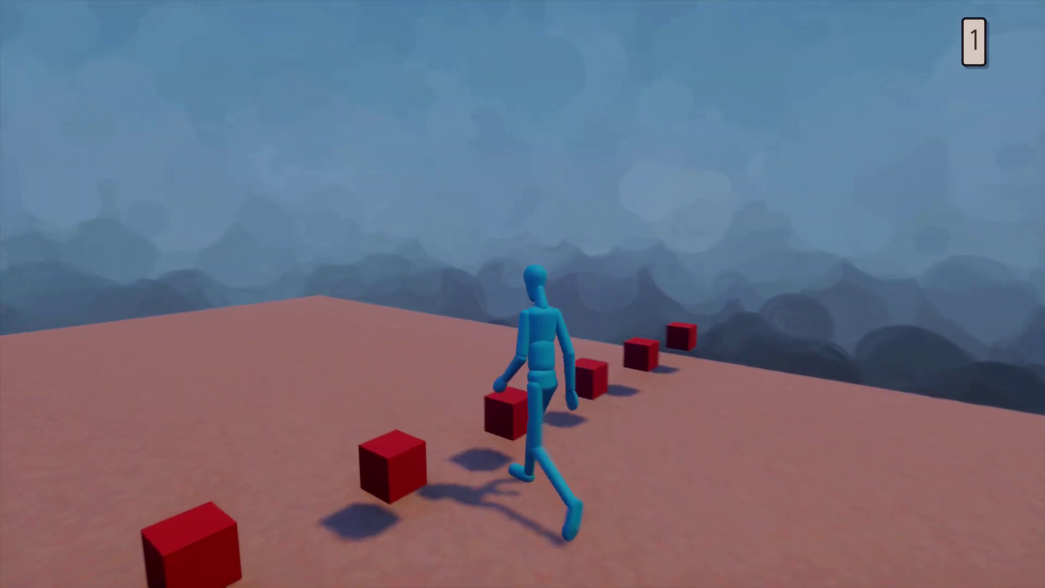
key(d)
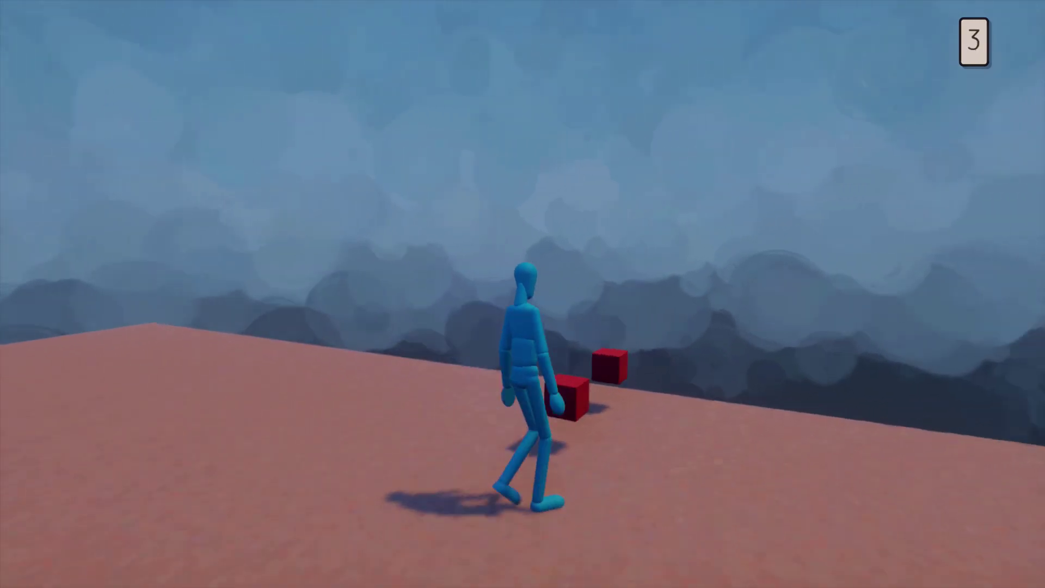
key(w)
key(a)
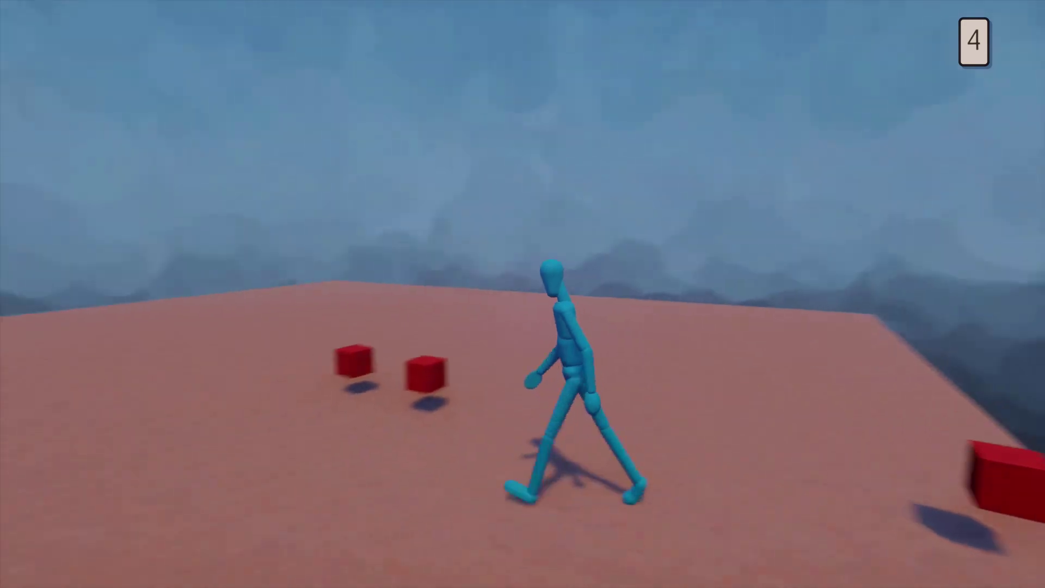
key(Escape)
click(336, 409)
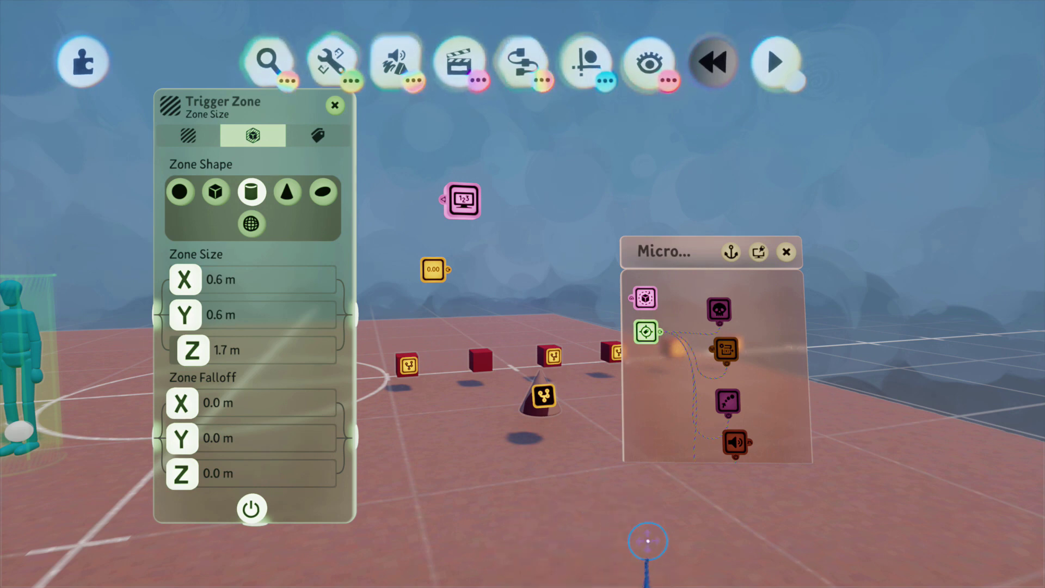
Close the cone's microchip canvas and open the microchip canvas of the first cube in the row
drag(583, 306, 479, 308)
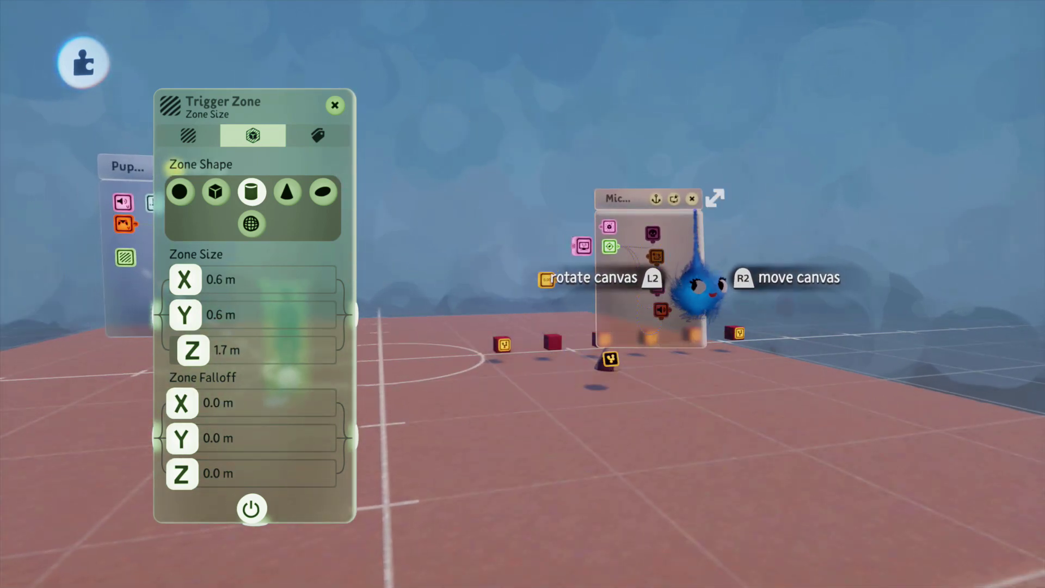
click(691, 199)
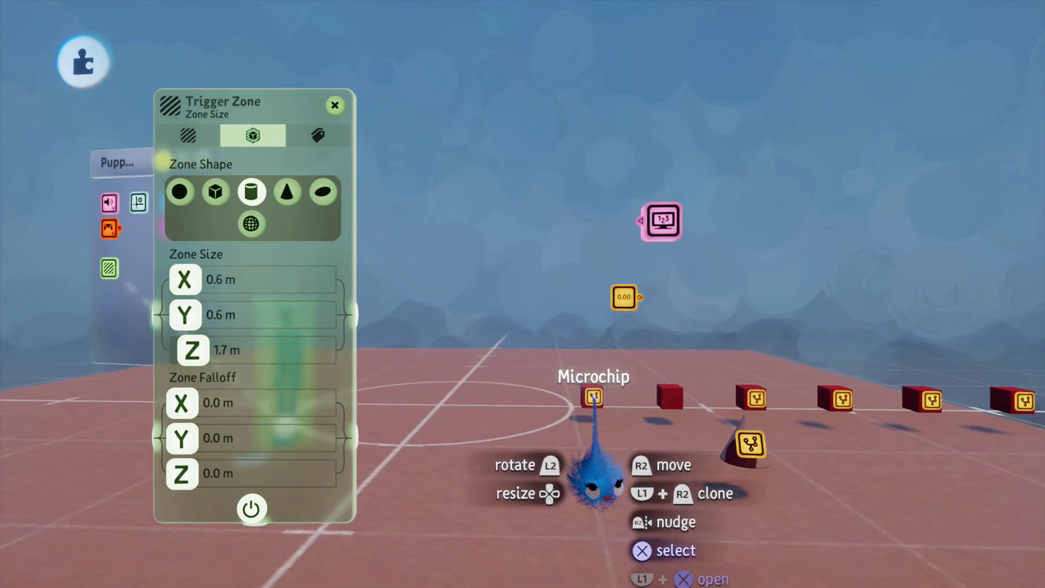
click(593, 397)
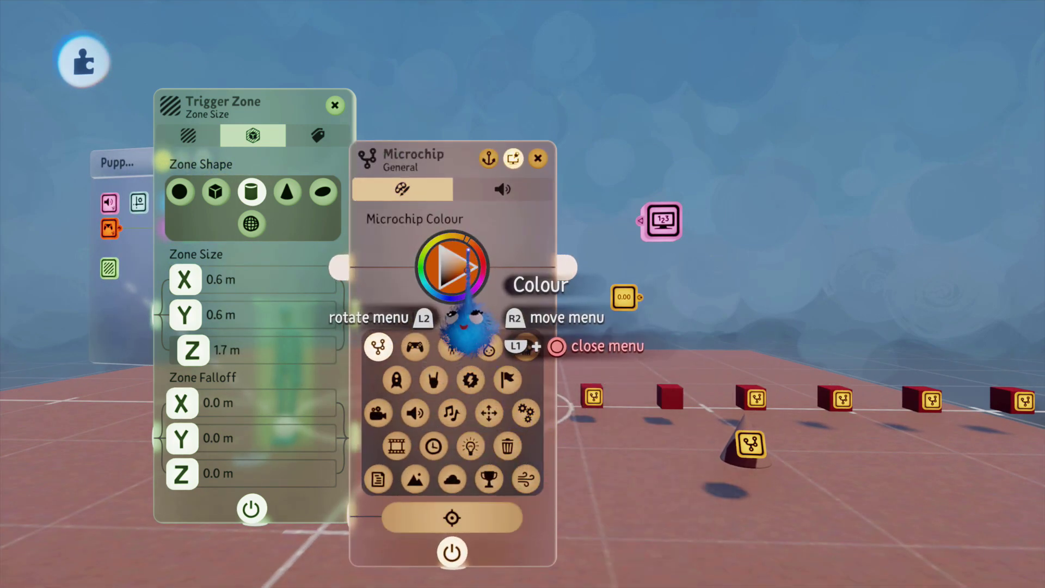
drag(465, 321, 497, 351)
click(540, 161)
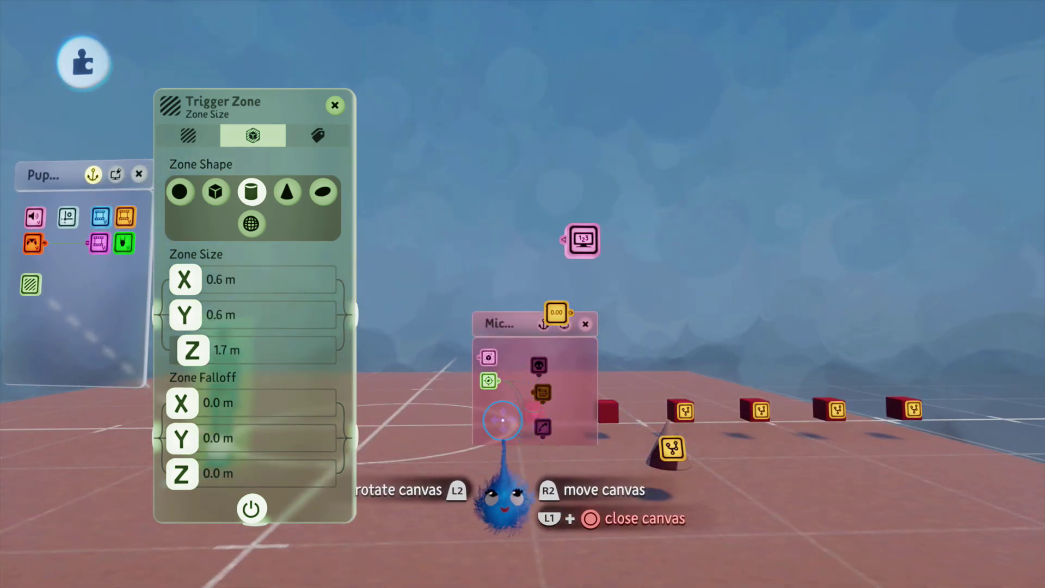
Place the cube's microchip canvas near the puppet's canvas and close the Trigger Zone settings
drag(502, 421, 430, 284)
click(335, 110)
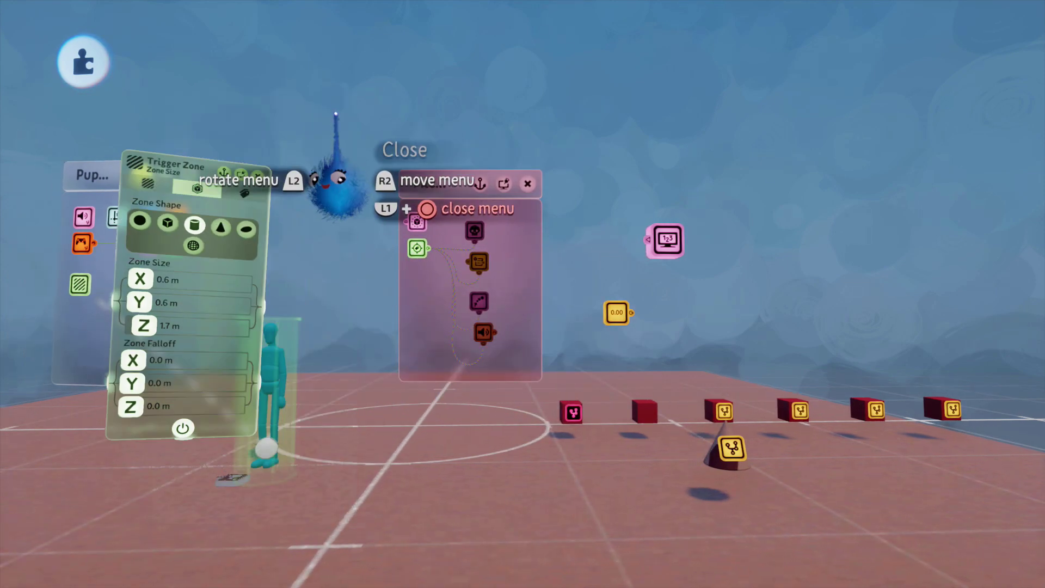
key(Escape)
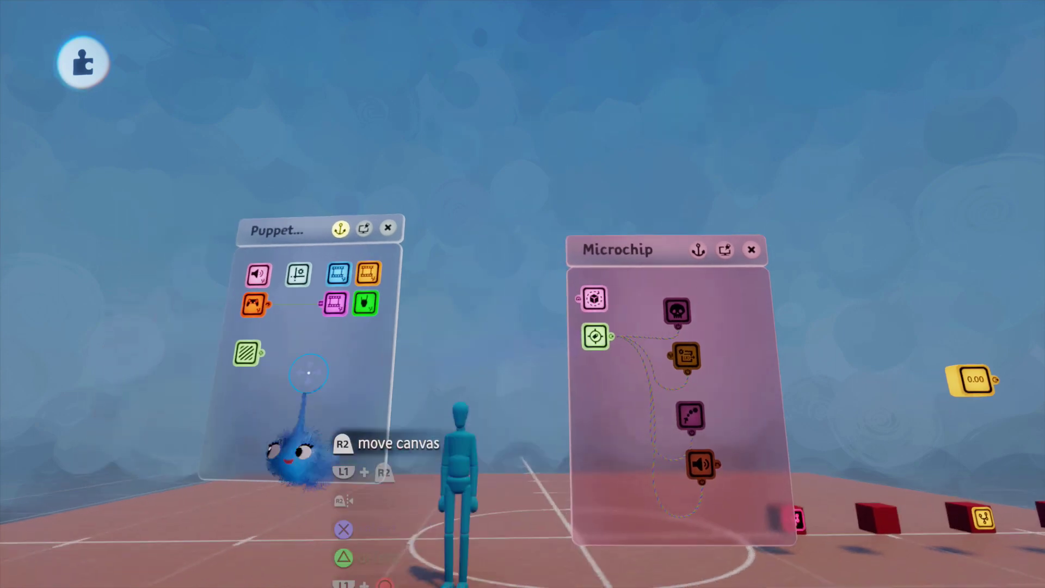
Clone the Trigger Zone in the puppet's microchip directly below the original and check the clone's detection settings
click(246, 351)
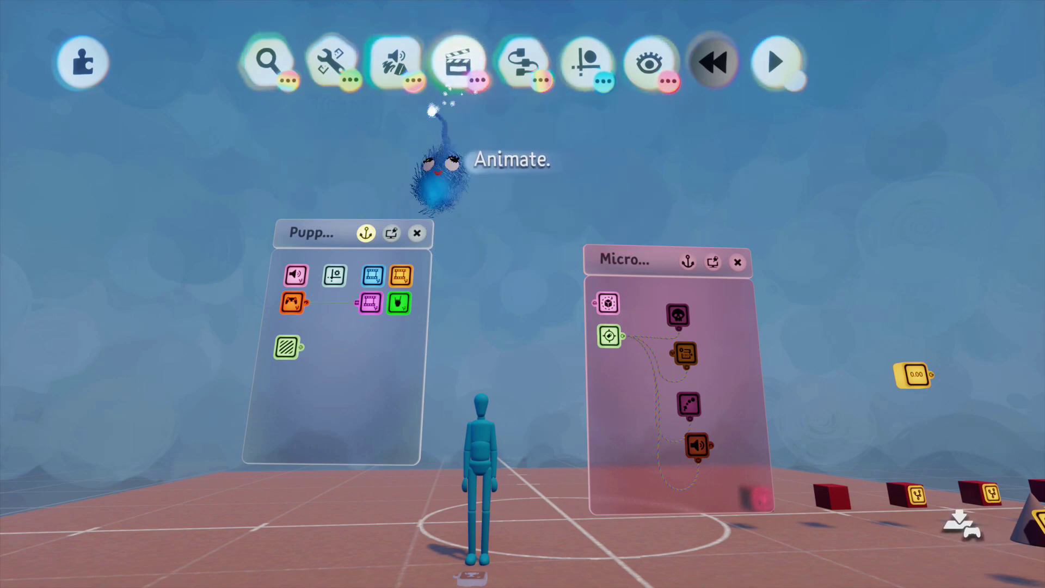
drag(285, 351, 279, 418)
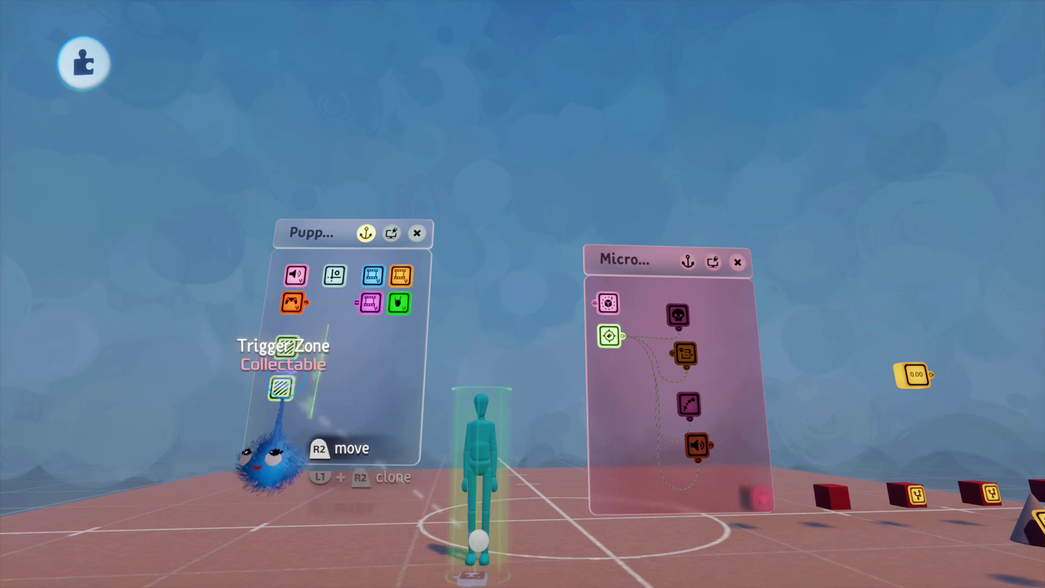
click(281, 388)
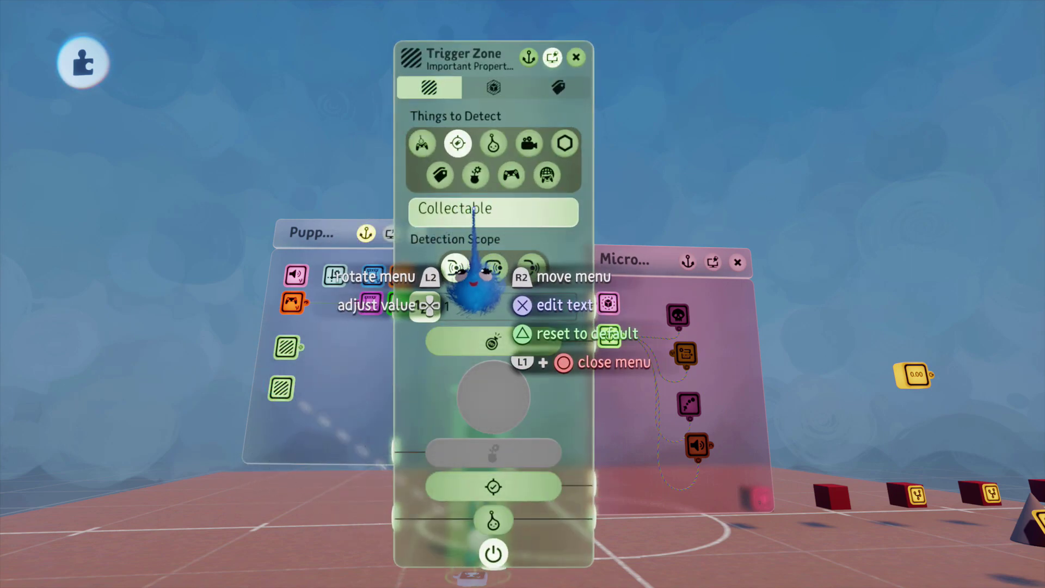
click(576, 56)
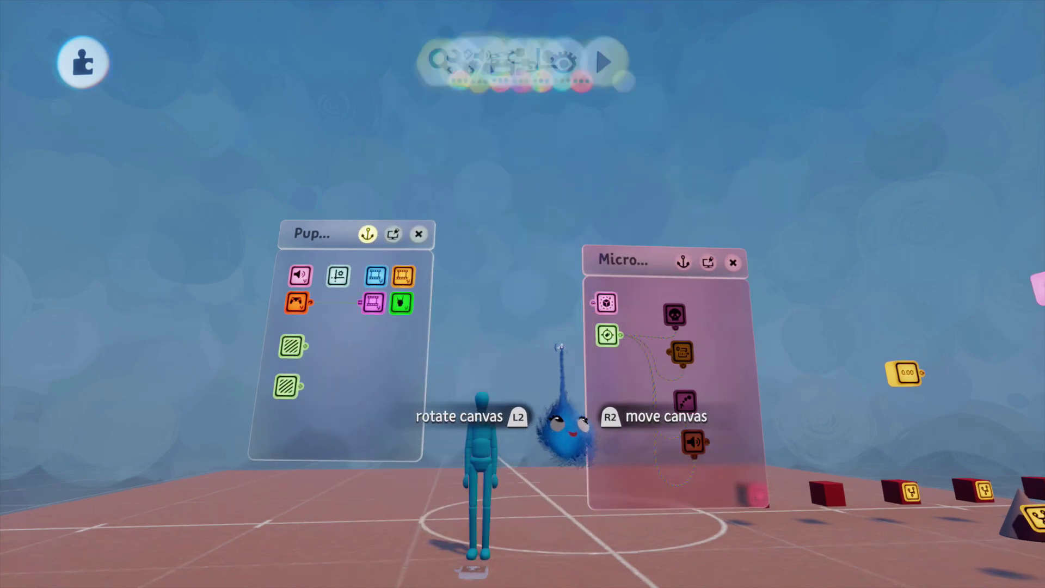
Add a second Tag gadget to the cube's microchip, directly below the existing tag
click(516, 71)
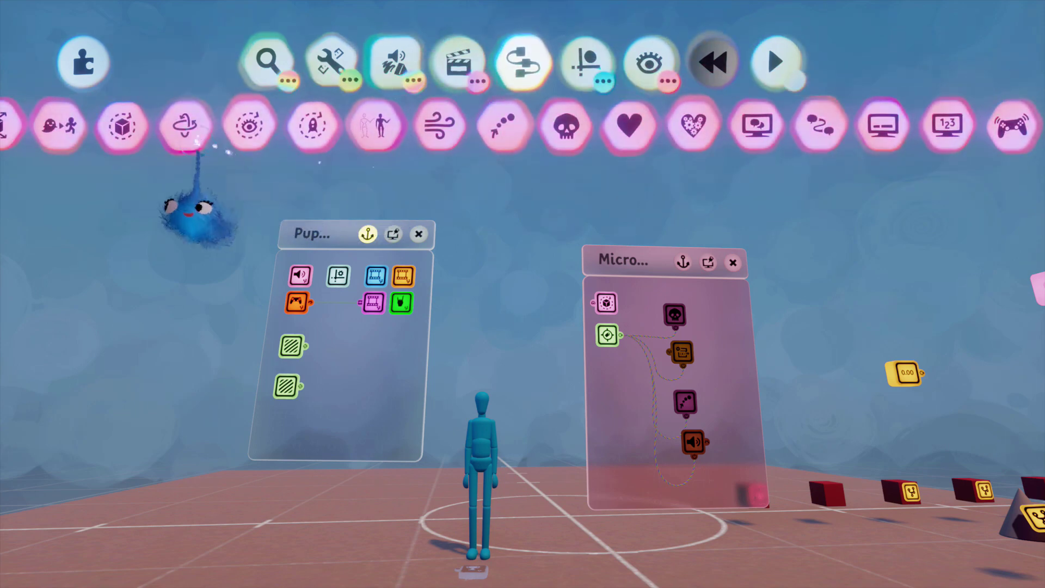
drag(200, 140, 517, 132)
click(132, 129)
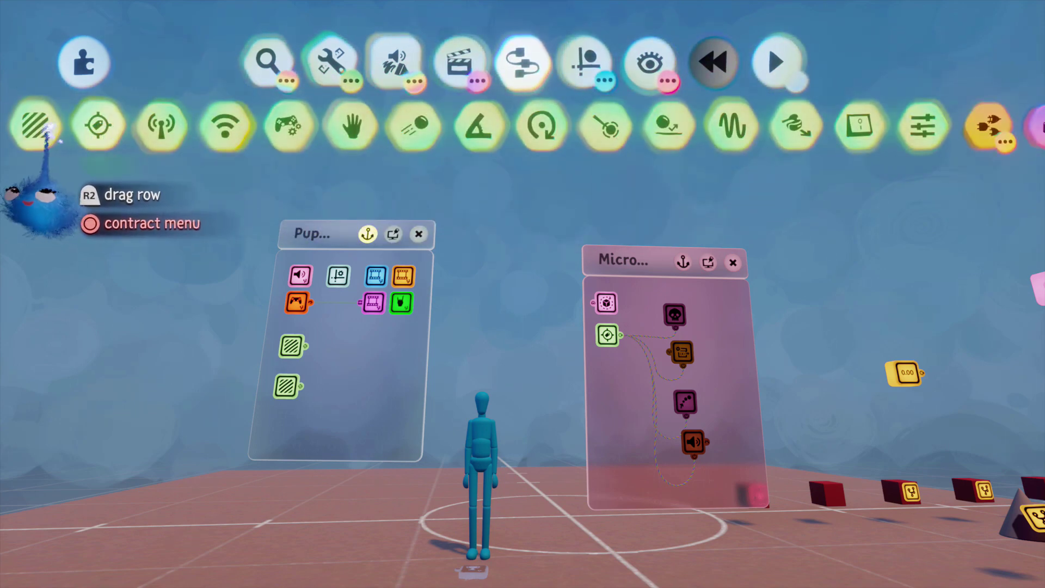
click(98, 126)
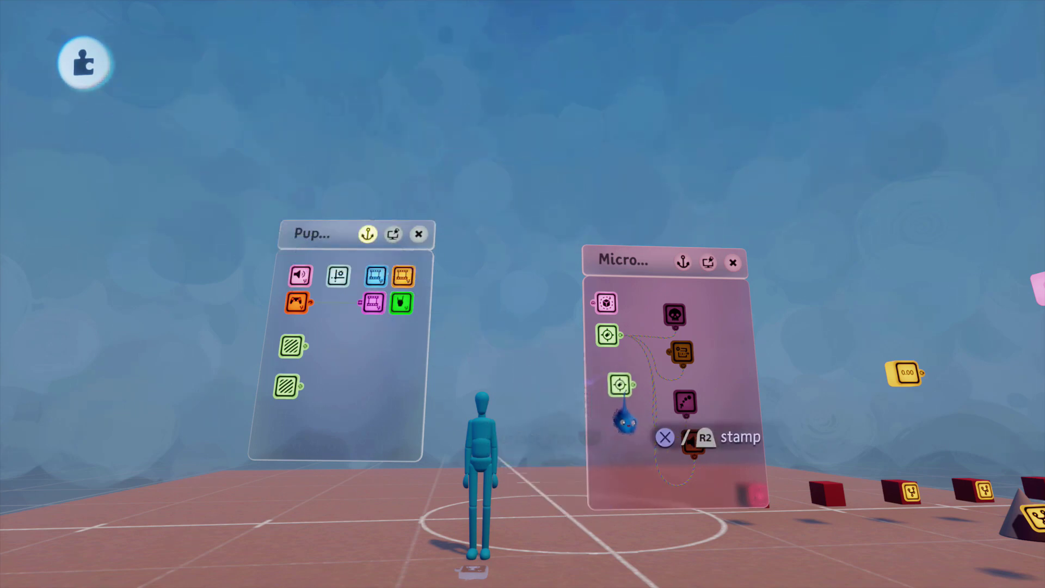
click(609, 381)
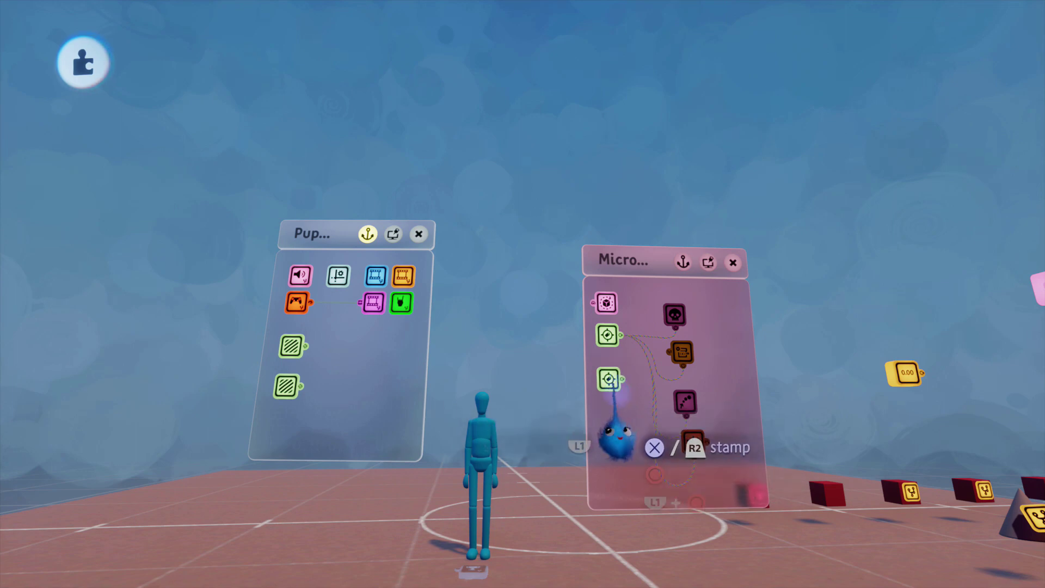
Name the new Tag in the cube's microchip "Range" and close its settings
right_click(609, 382)
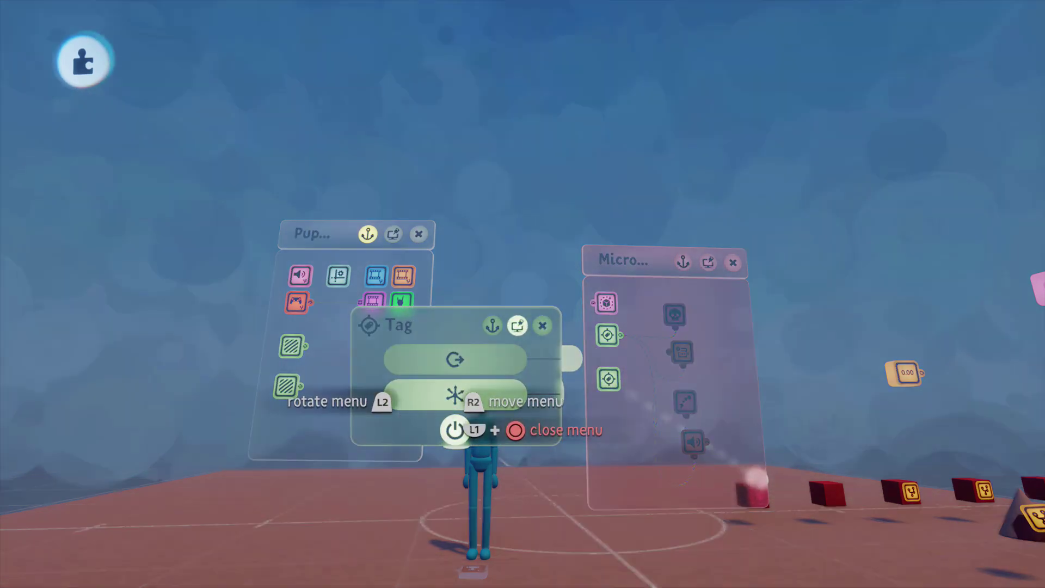
click(454, 392)
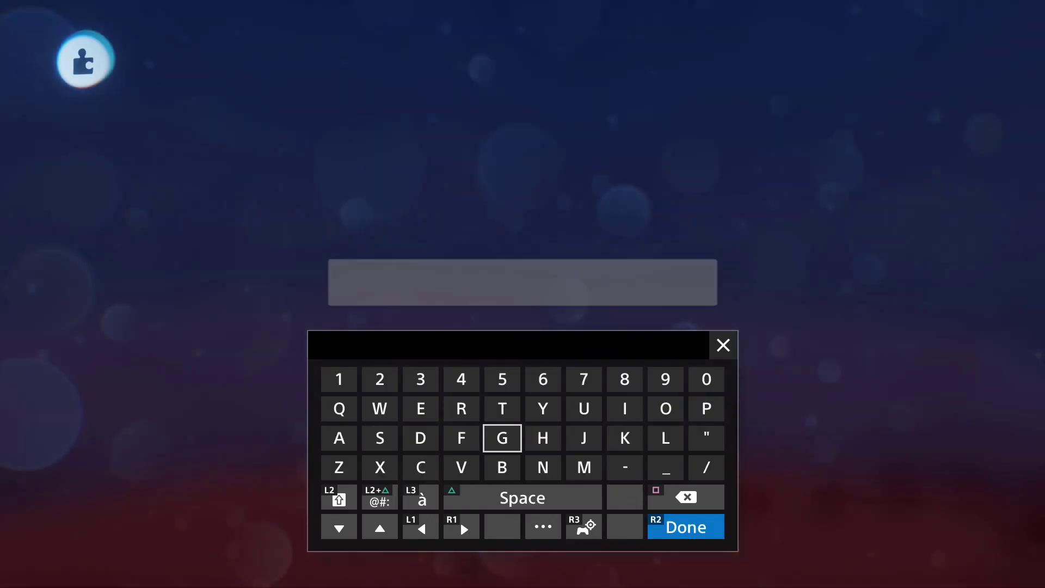
key(Left)
key(Up)
text(R)
key(Left)
key(Left)
key(Down)
key(Left)
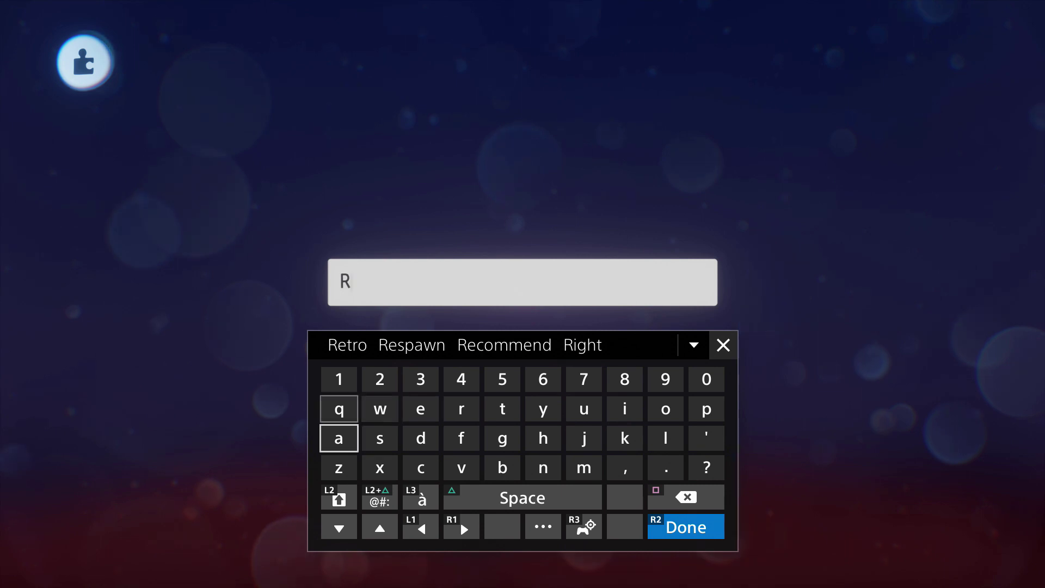
text(a)
key(Right)
key(Right)
key(Right)
key(Right)
key(Right)
text(nge)
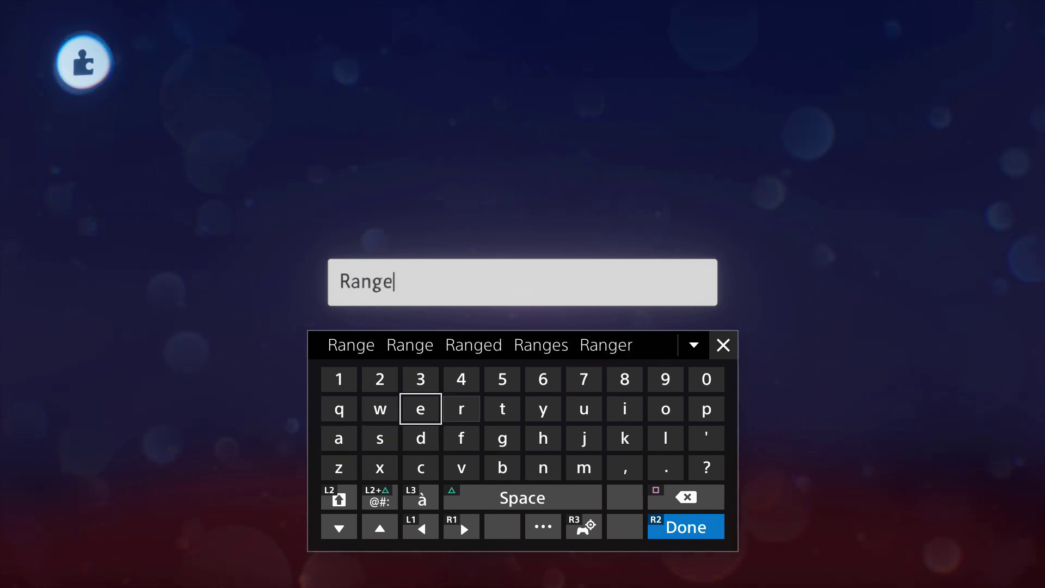
key(Return)
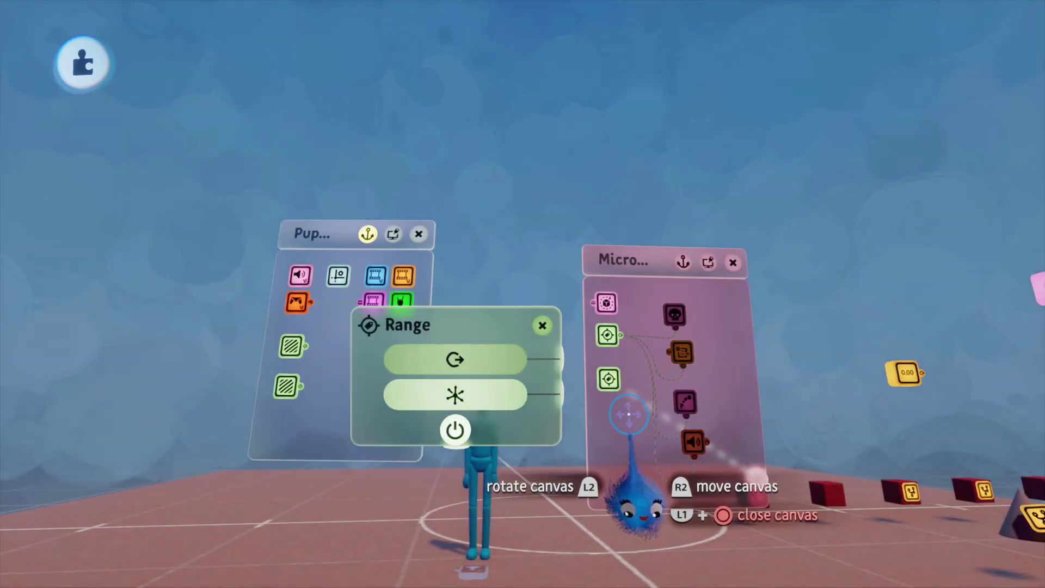
key(Escape)
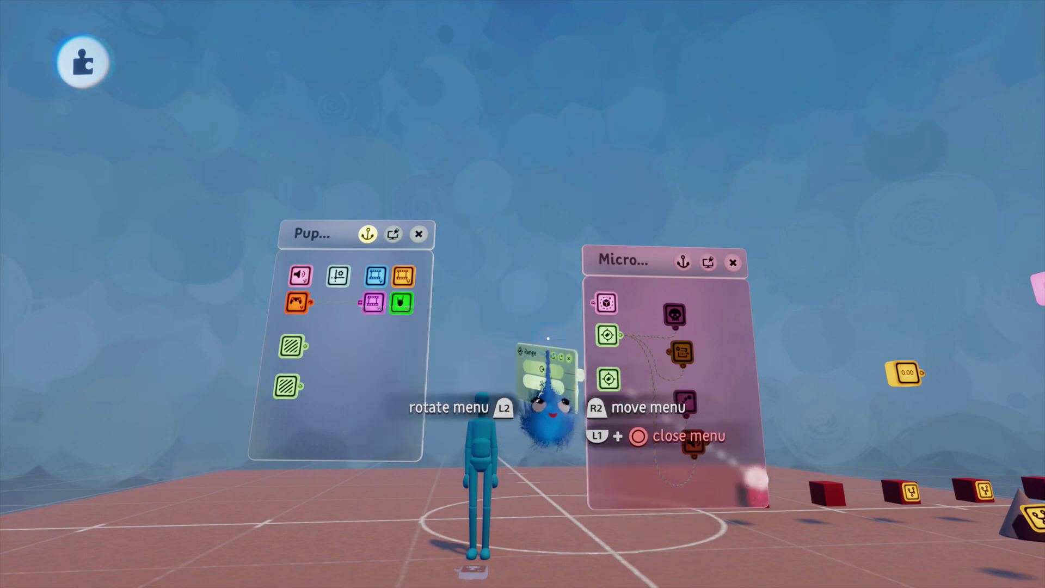
Set the cloned Trigger Zone in the puppet's microchip to detect the "Range" tag
click(322, 386)
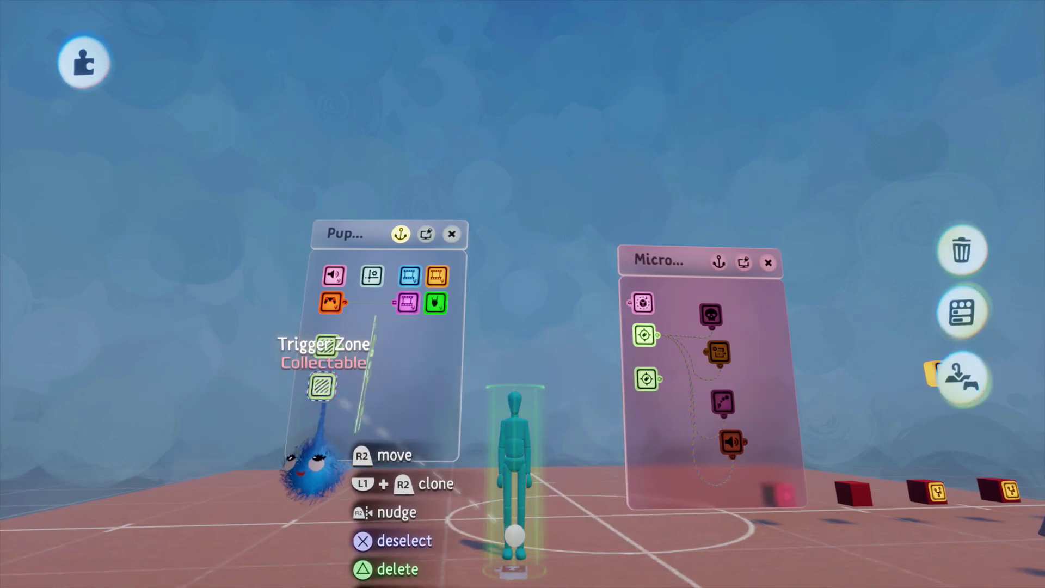
double_click(322, 386)
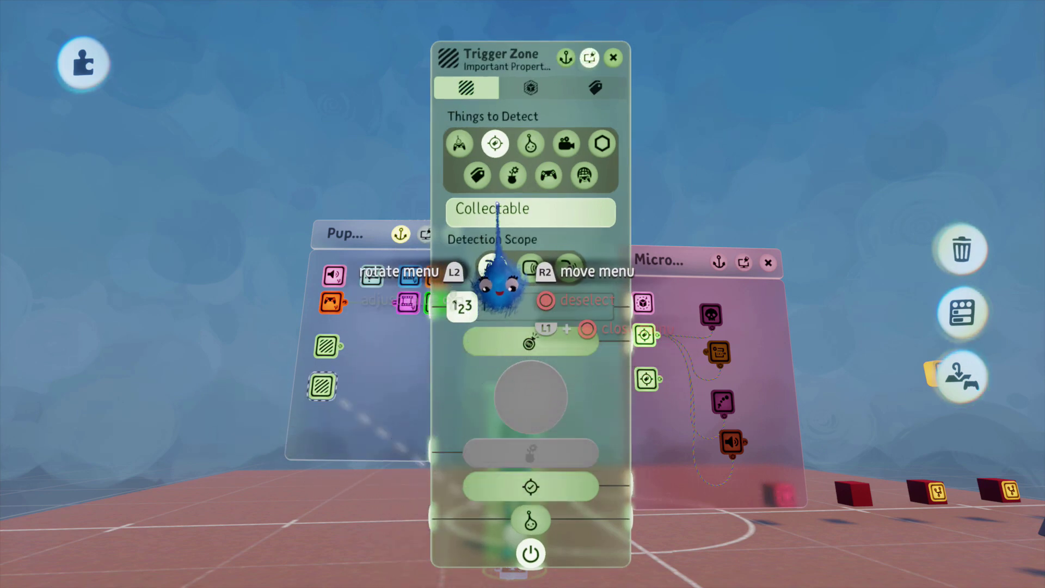
key(Right)
key(Right)
key(Right)
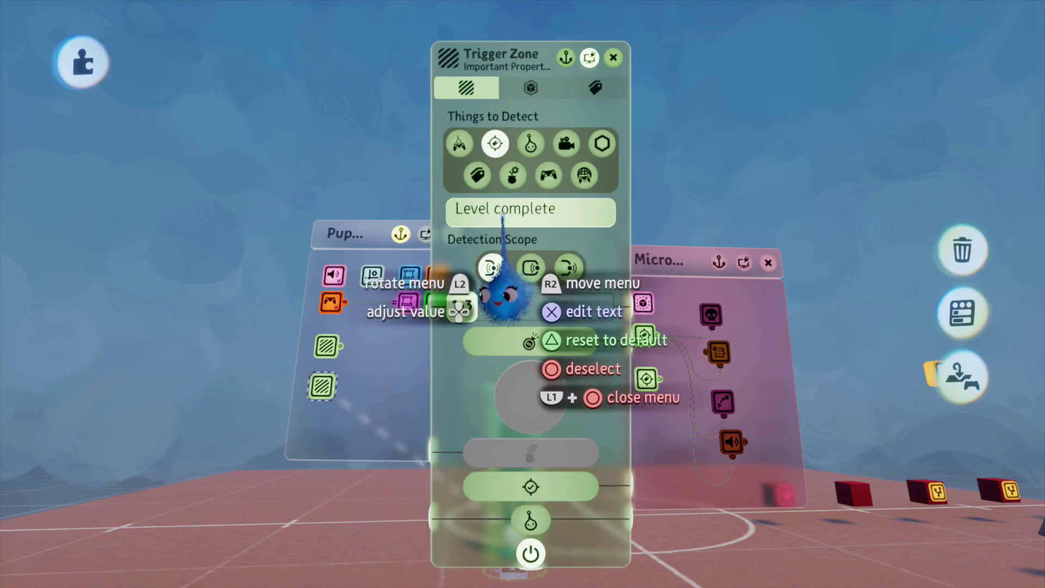
key(Right)
key(Right)
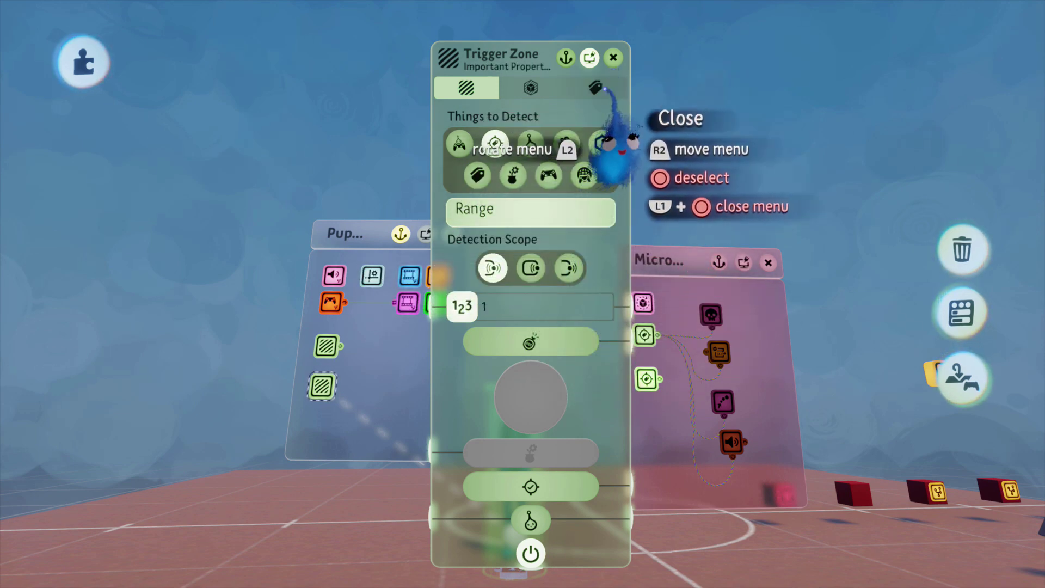
Widen the cloned Trigger Zone's cylinder around the puppet to a zone size of 2.7 m in X and Y
click(531, 89)
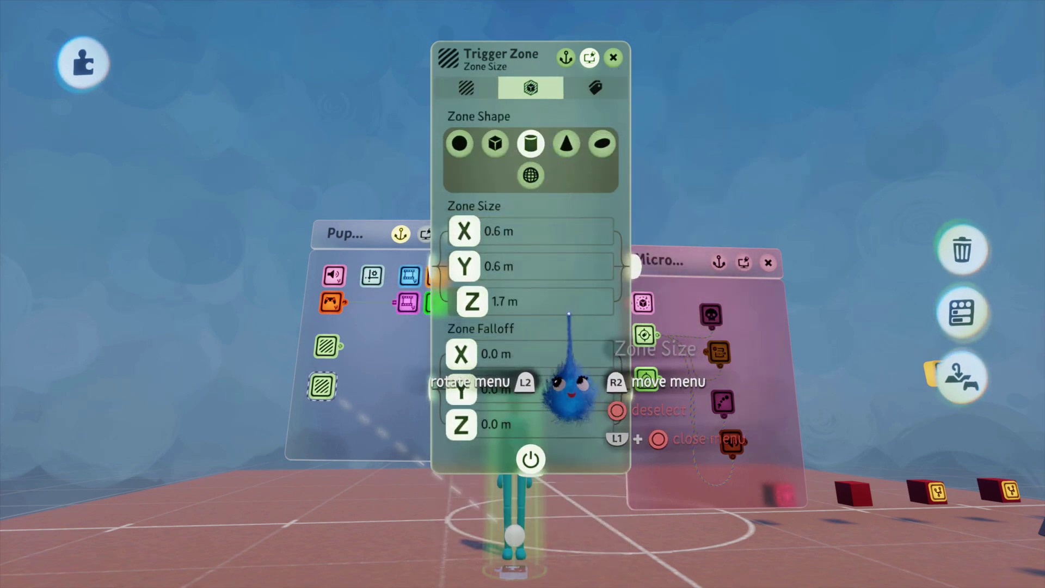
drag(567, 316, 788, 333)
drag(789, 406, 836, 411)
drag(730, 249, 750, 249)
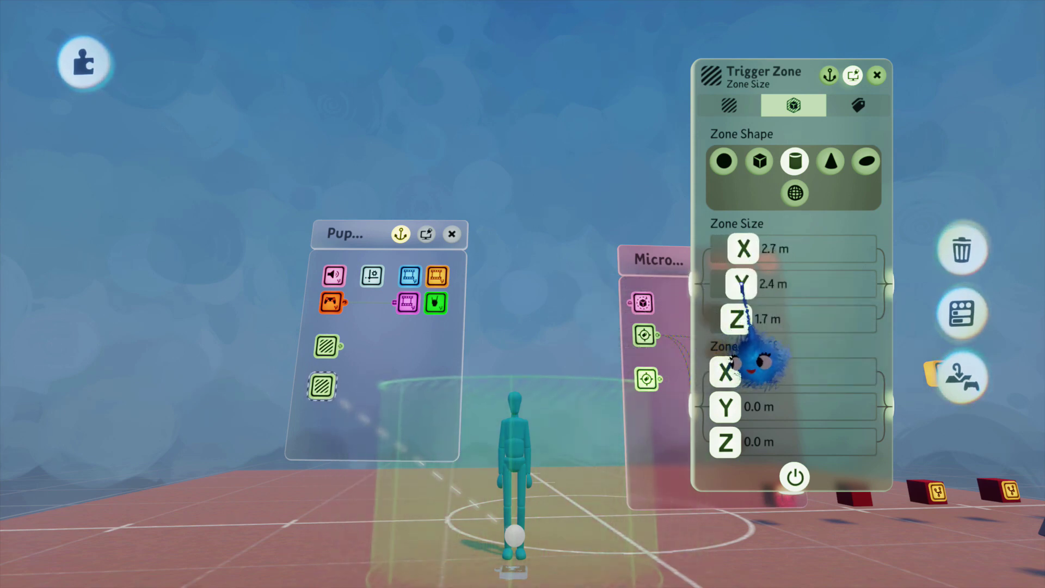
scroll(762, 381, down, 3)
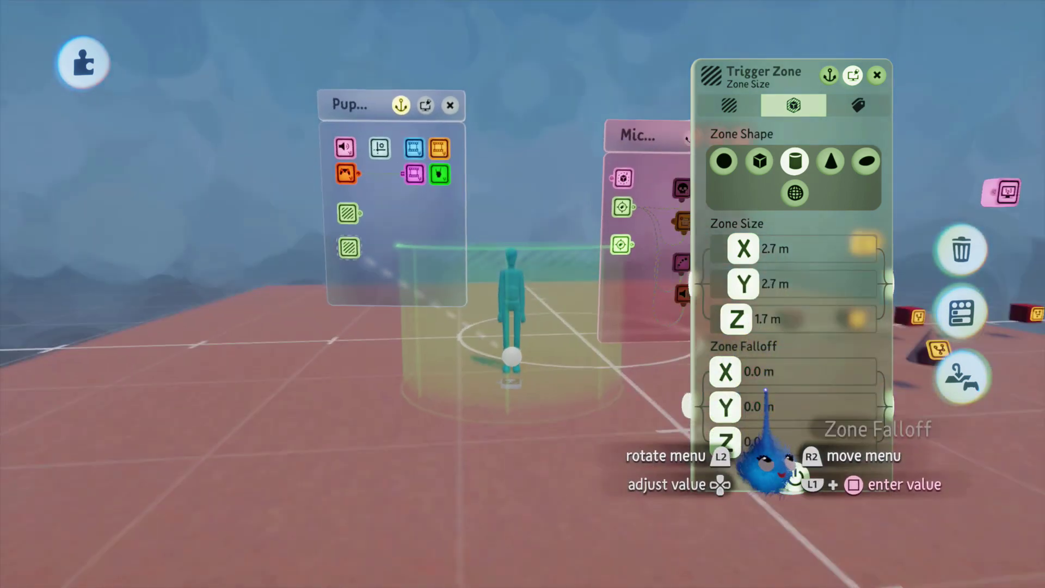
Close the settings of the puppet's Range Trigger Zone
mouse_move(755, 413)
middle_down()
mouse_move(743, 388)
mouse_move(724, 402)
mouse_move(746, 420)
mouse_move(761, 397)
middle_up()
click(876, 76)
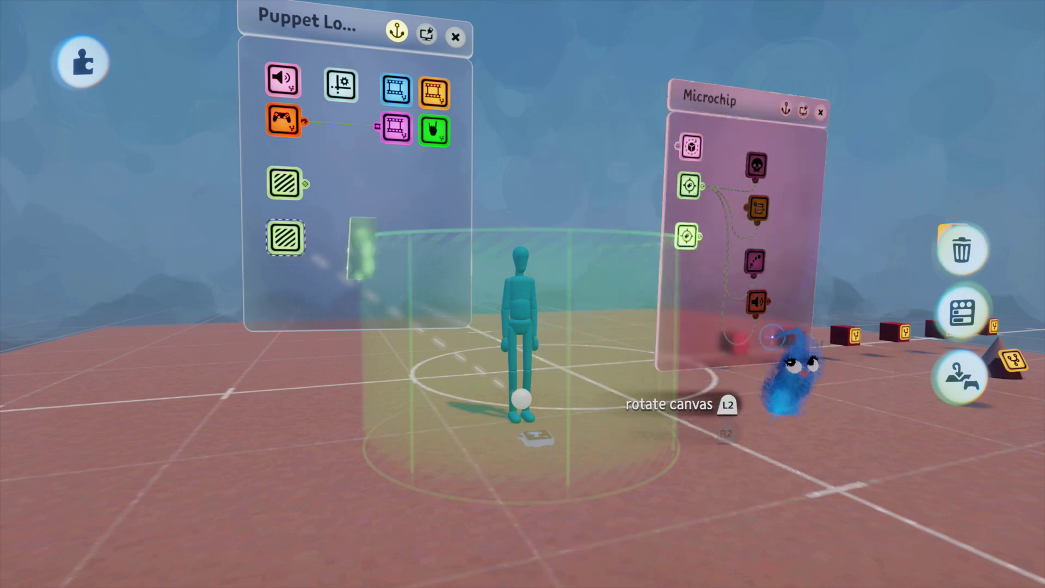
middle_drag(618, 443, 646, 408)
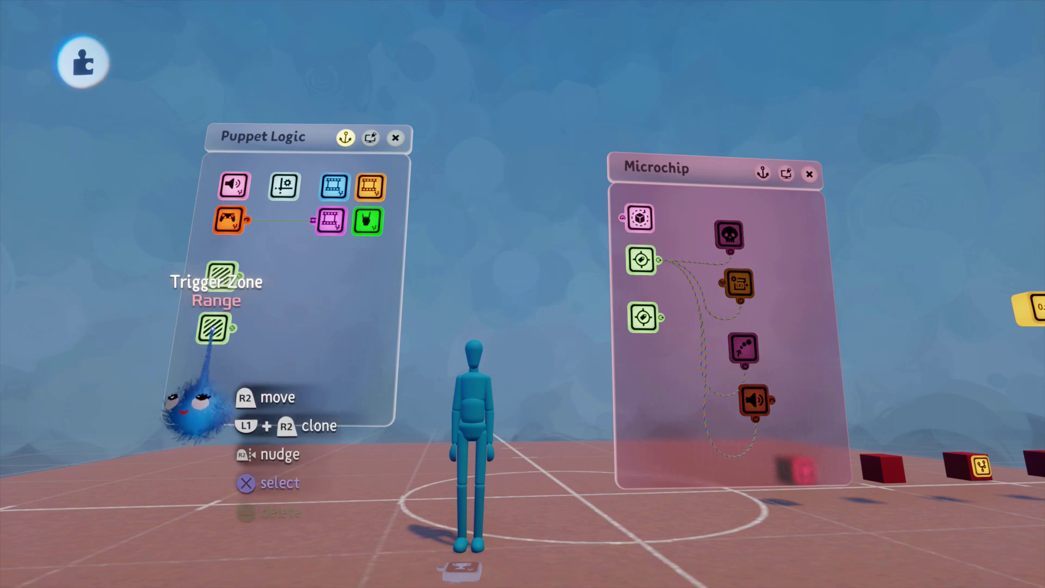
middle_drag(646, 327, 658, 376)
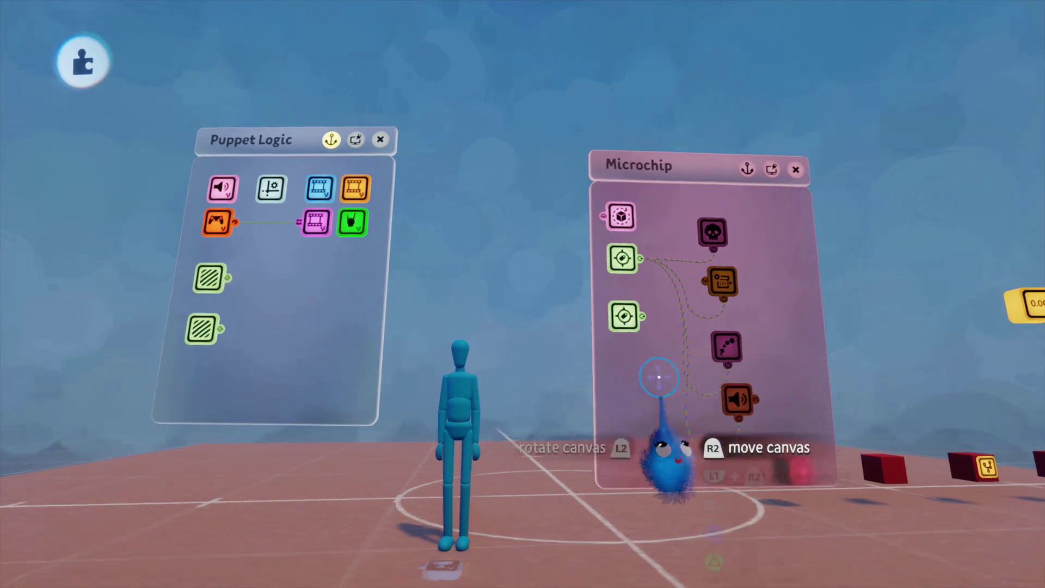
Add a Follower gadget to the cube's microchip, below the Range tag
key(Tab)
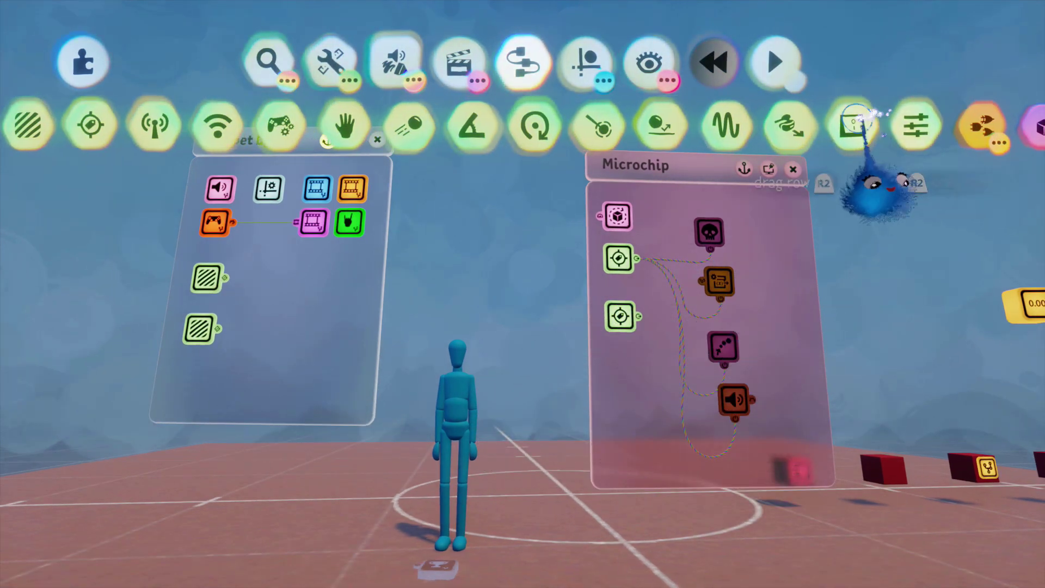
click(752, 126)
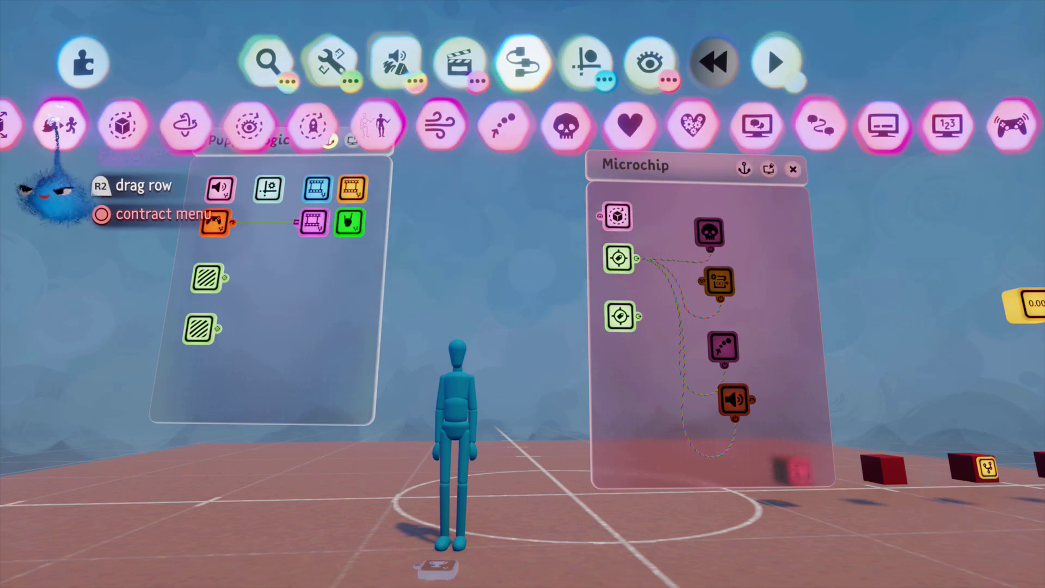
drag(57, 125, 643, 373)
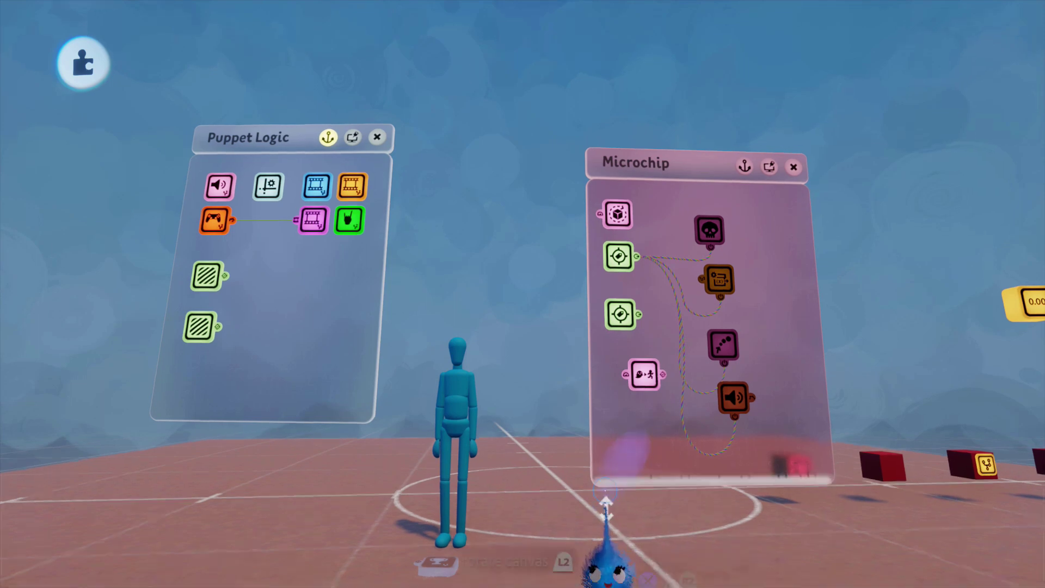
Add a Tag gadget to the puppet's logic microchip, below the two Trigger Zones
drag(409, 125, 545, 141)
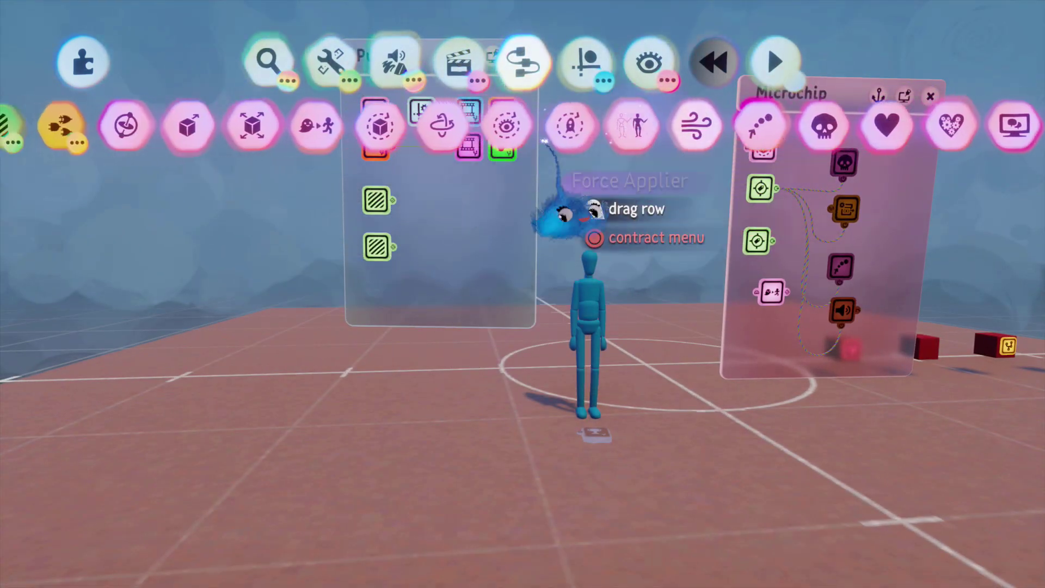
drag(104, 124, 246, 131)
click(231, 126)
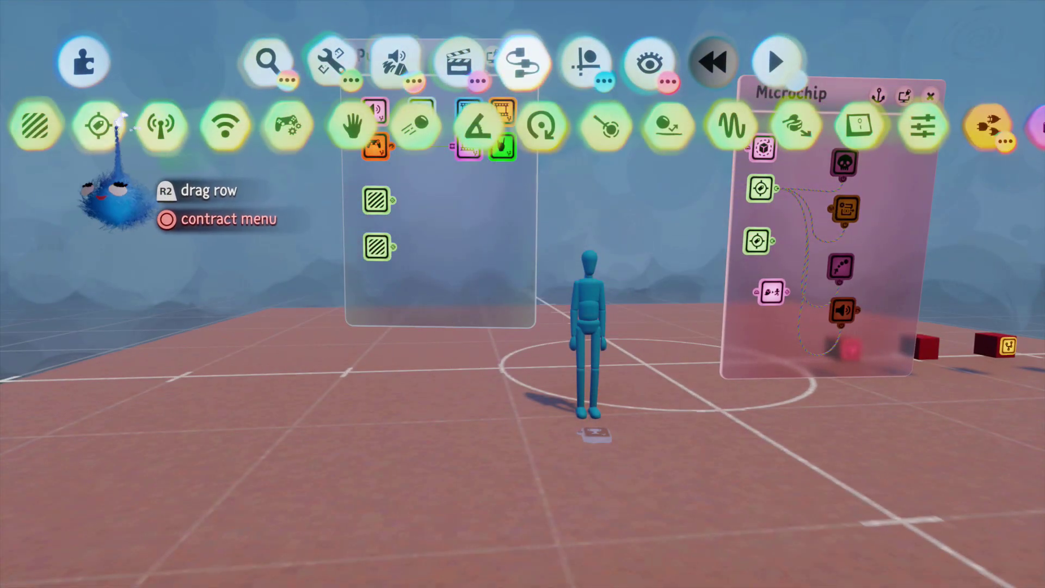
drag(99, 125, 371, 287)
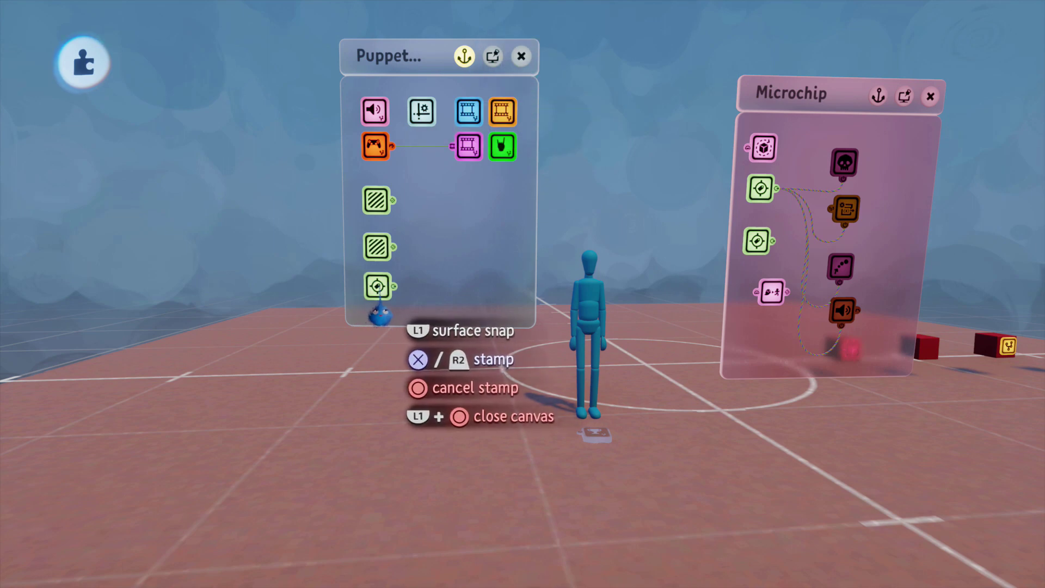
click(379, 315)
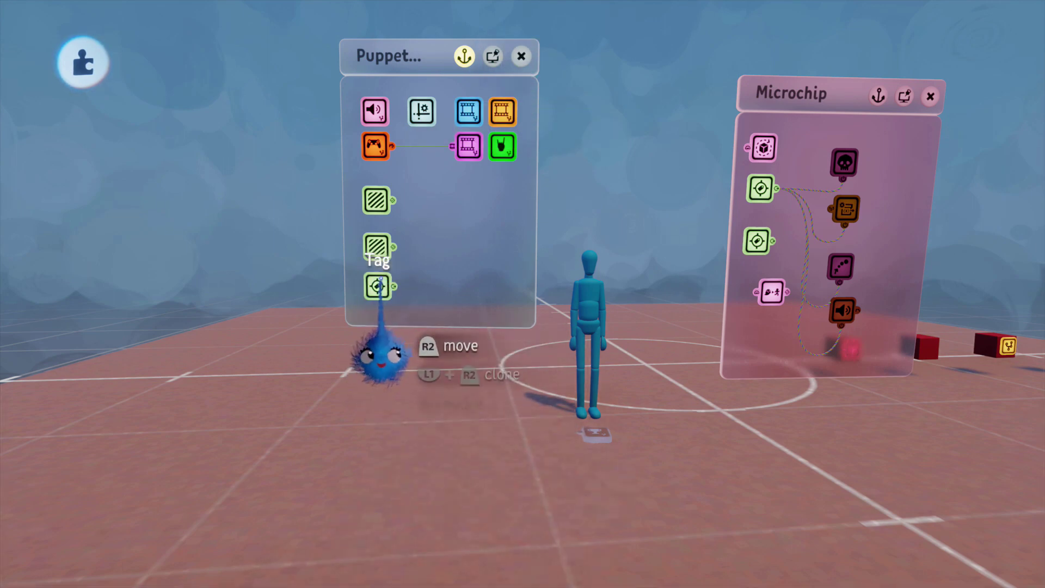
Name the puppet's new Tag "Collect" and close its settings
click(378, 285)
click(572, 303)
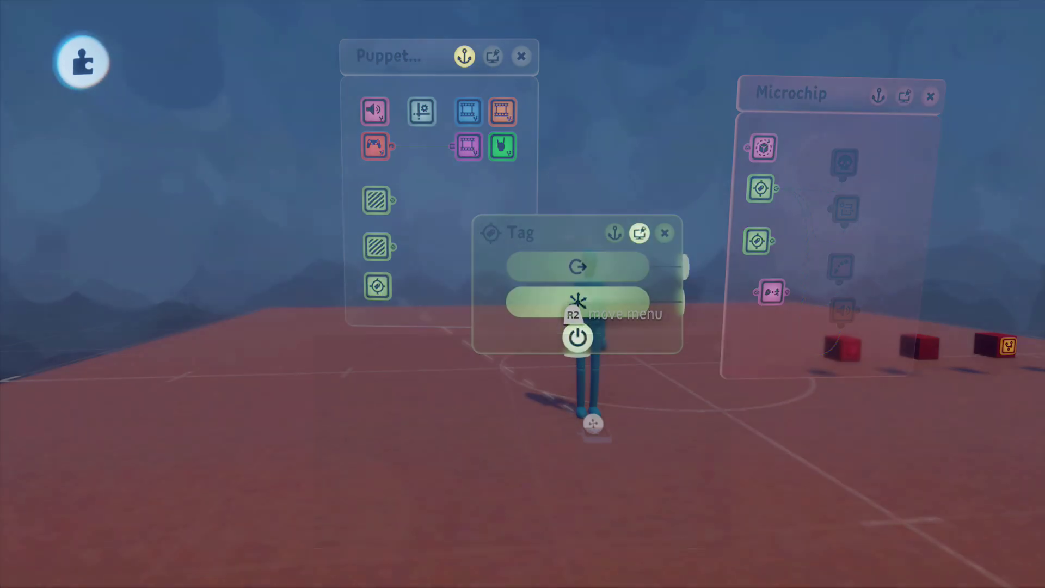
text(C)
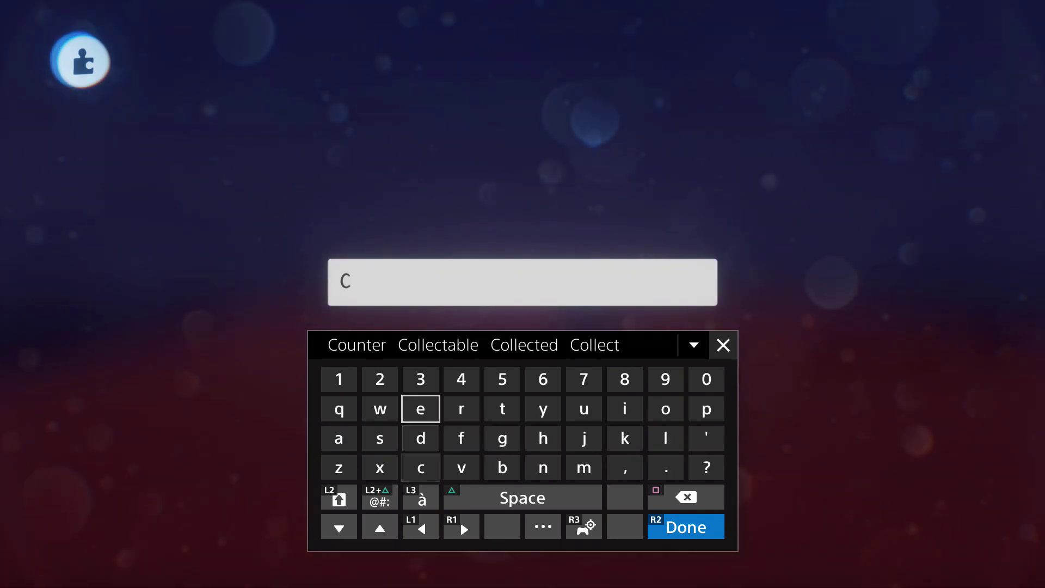
key(Right)
key(Right)
key(Right)
key(Right)
key(Right)
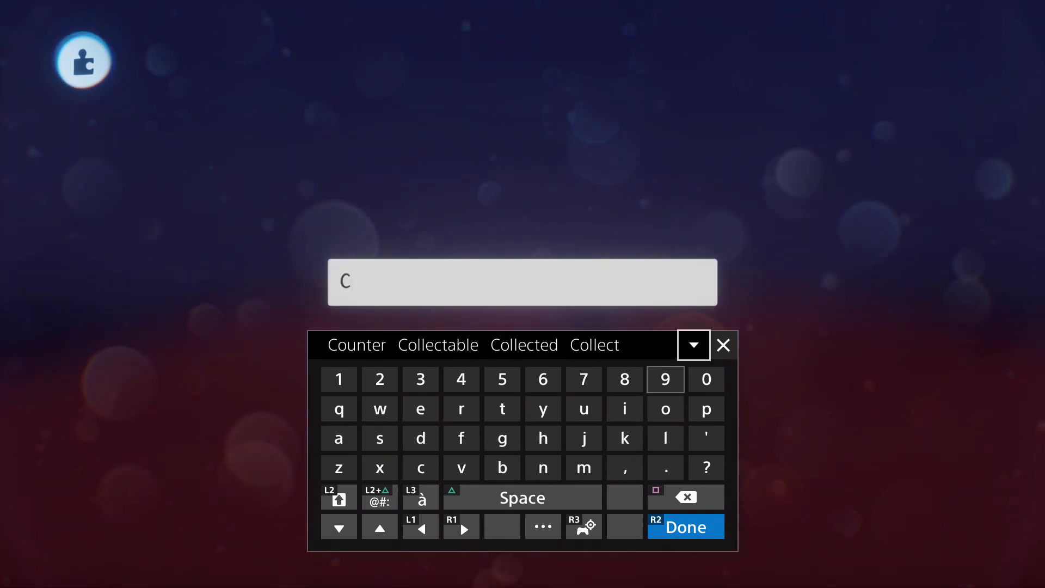
key(Left)
key(Return)
key(Return)
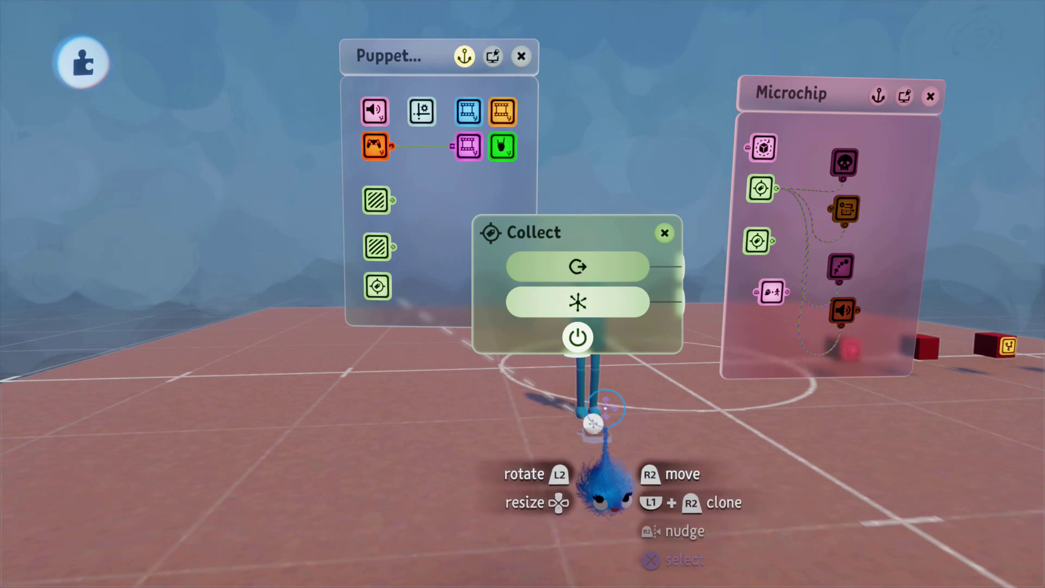
click(664, 232)
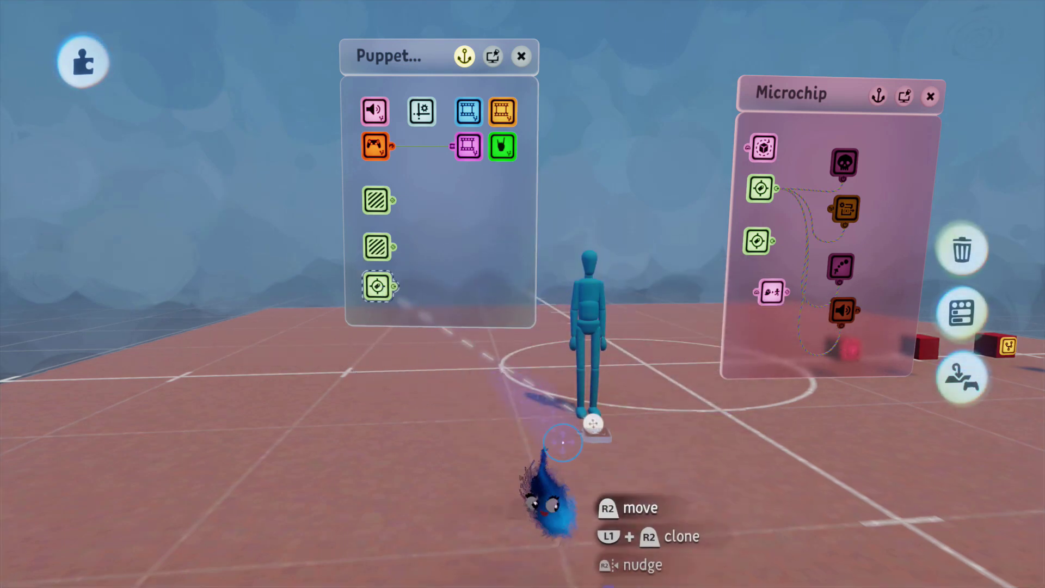
Raise the Collect tag's location point from the puppet's feet to its body
middle_drag(549, 490, 616, 505)
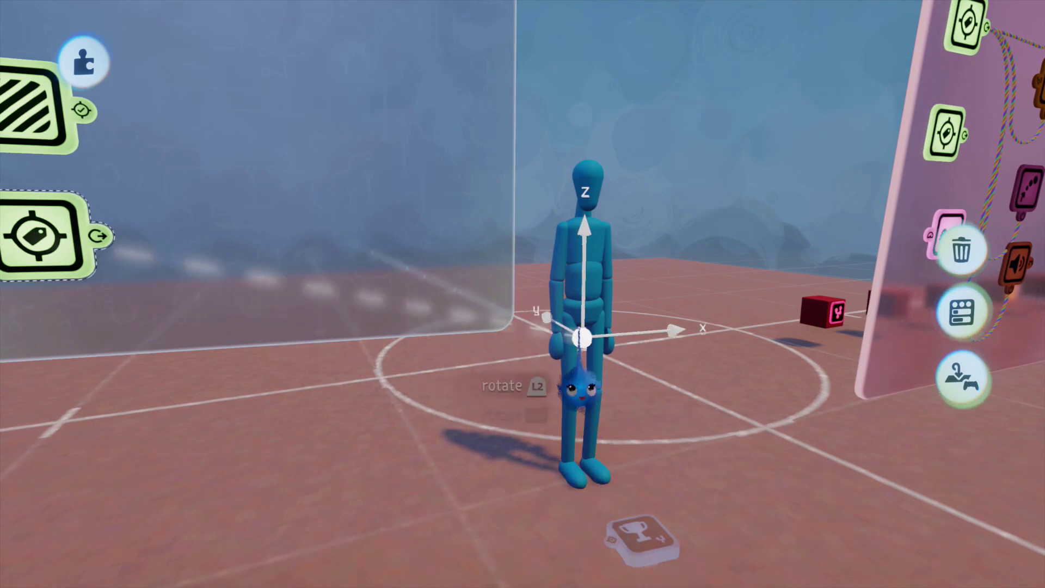
middle_drag(592, 326, 674, 262)
drag(674, 262, 594, 246)
middle_drag(595, 246, 694, 370)
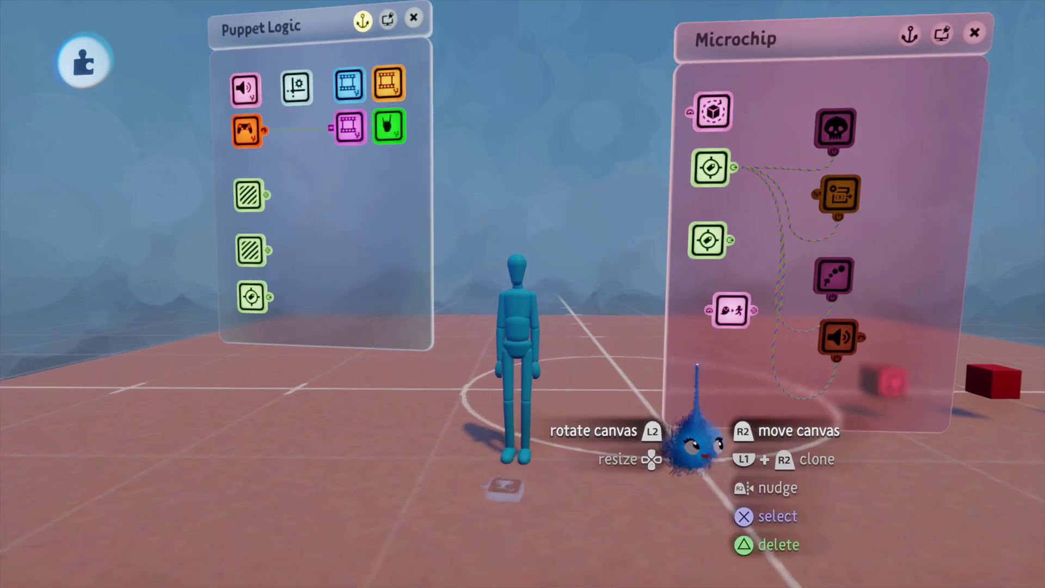
Set the cube's Follower to 94% strength and 93% overall damping, following the "Collect" tag
click(730, 312)
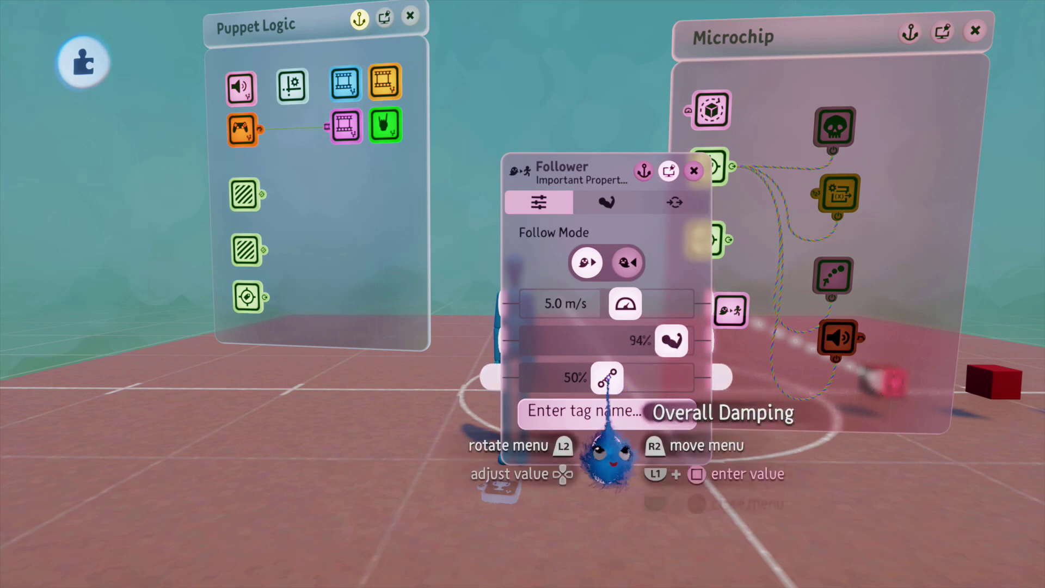
drag(607, 378, 608, 378)
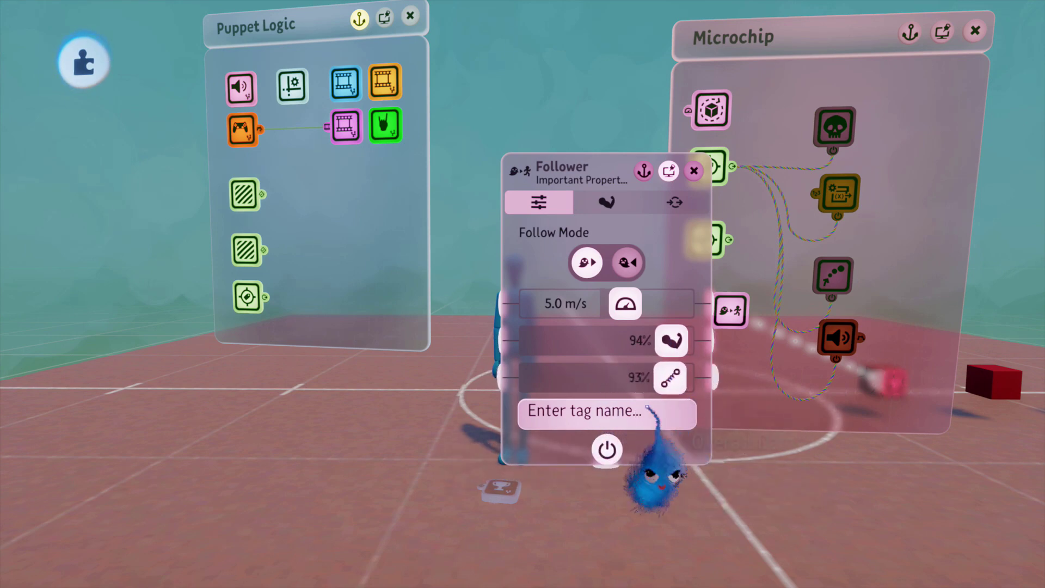
text(Collect)
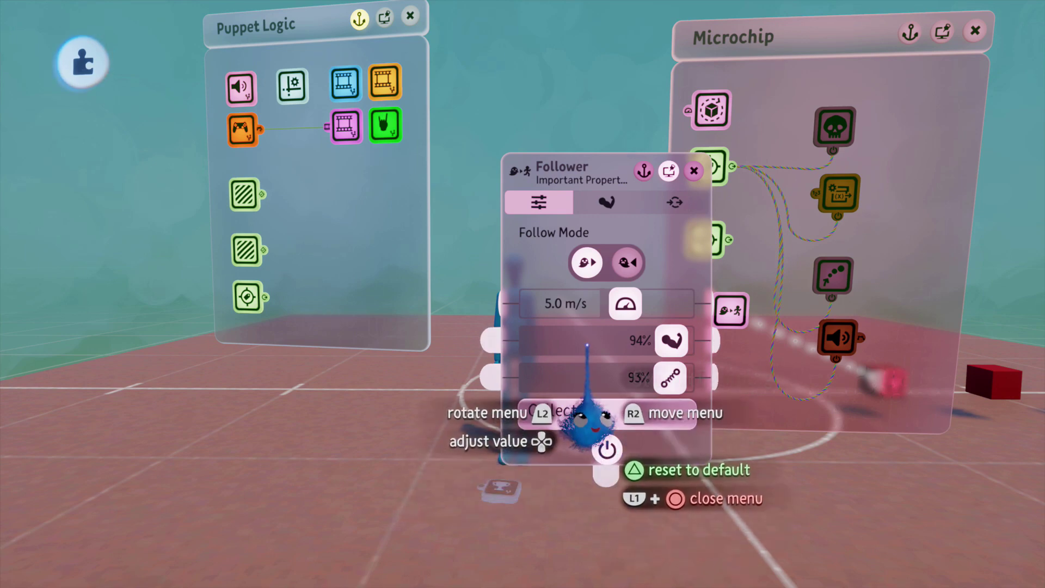
Close the Follower's settings and wire the Range tag's output to the Follower's power input
click(694, 171)
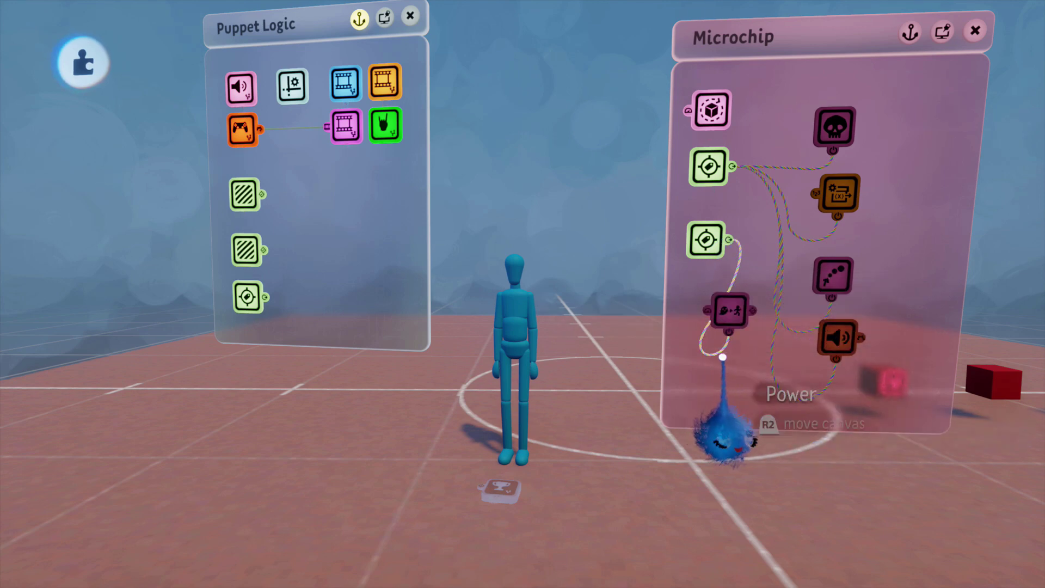
scroll(697, 366, down, 5)
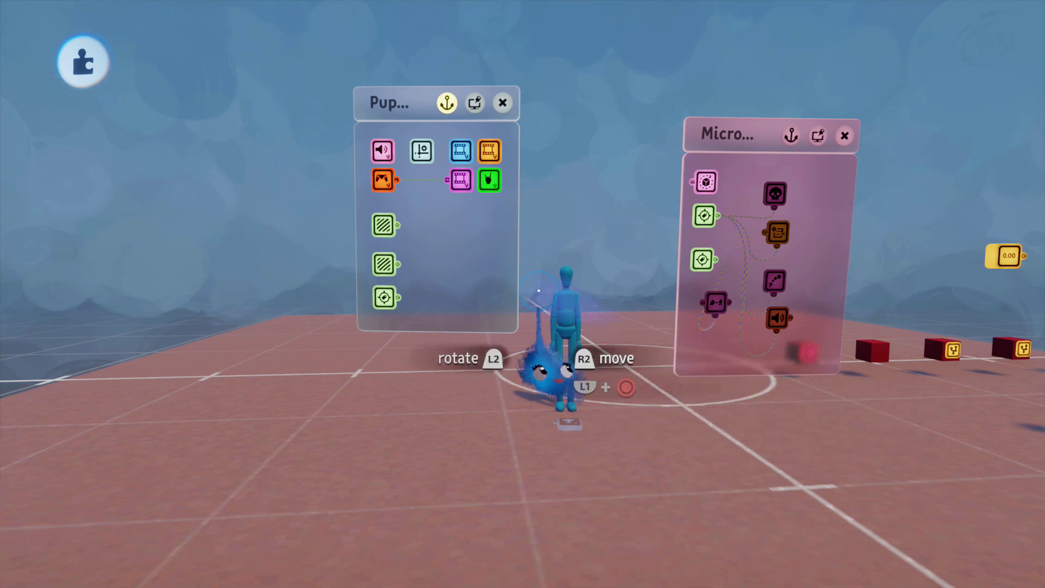
Inspect the area that the Range Trigger Zone covers around the puppet
click(385, 263)
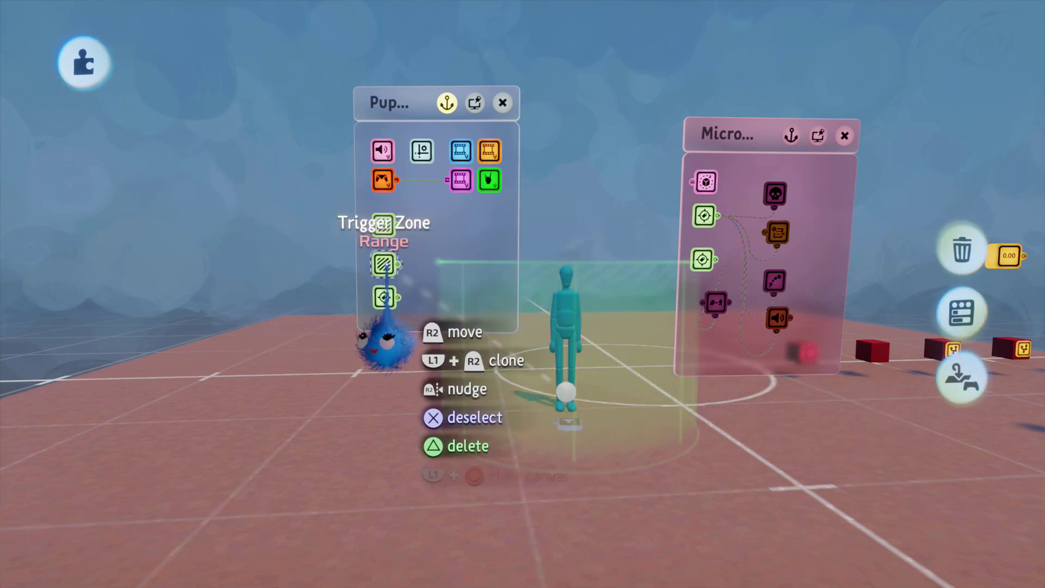
click(385, 264)
scroll(630, 362, up, 5)
scroll(688, 377, up, 4)
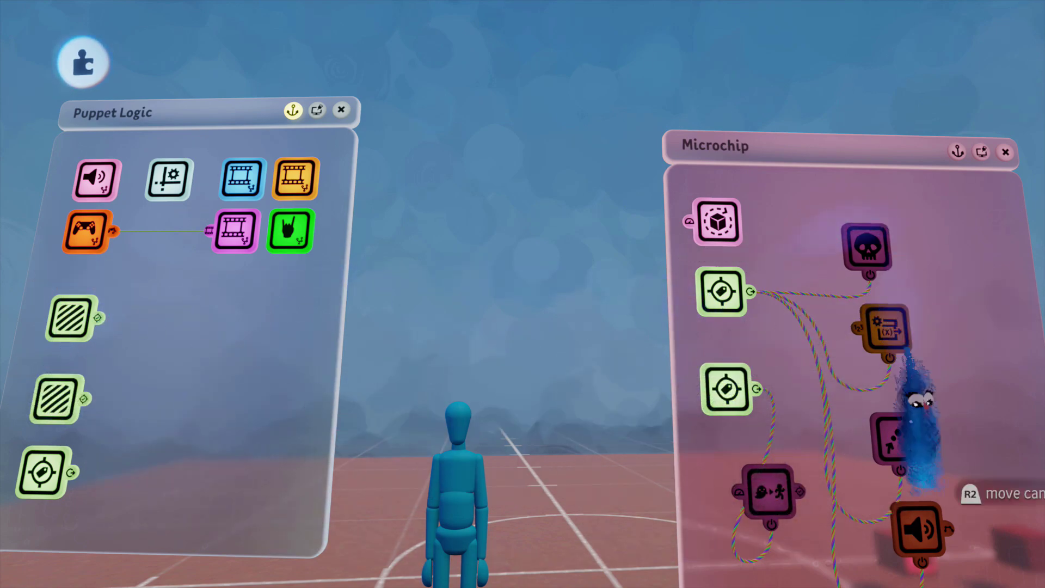
middle_drag(892, 479, 744, 530)
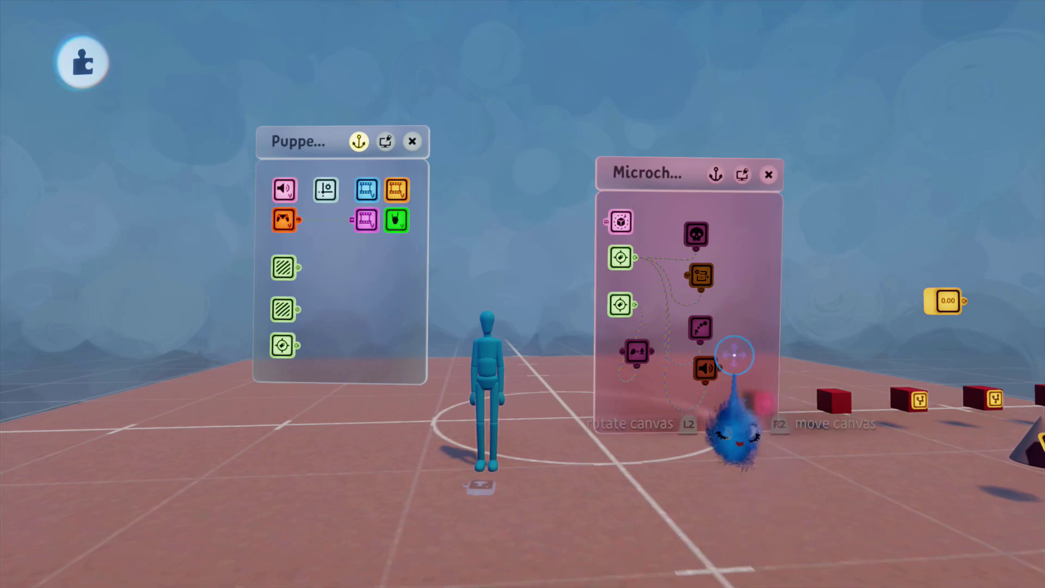
Playtest the scene by walking the puppet towards the cubes, and return to edit mode
key(Escape)
click(380, 411)
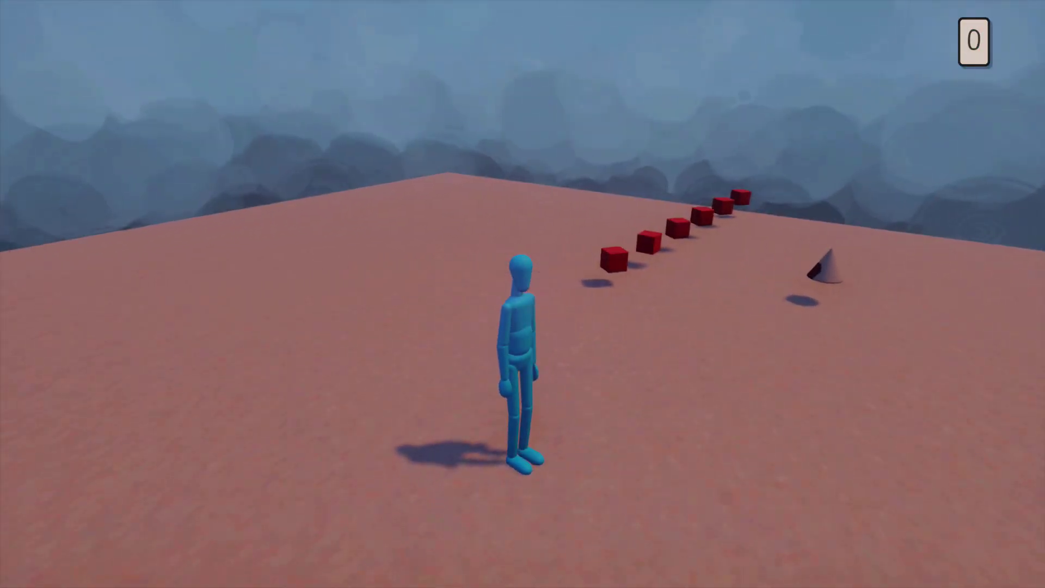
key(w)
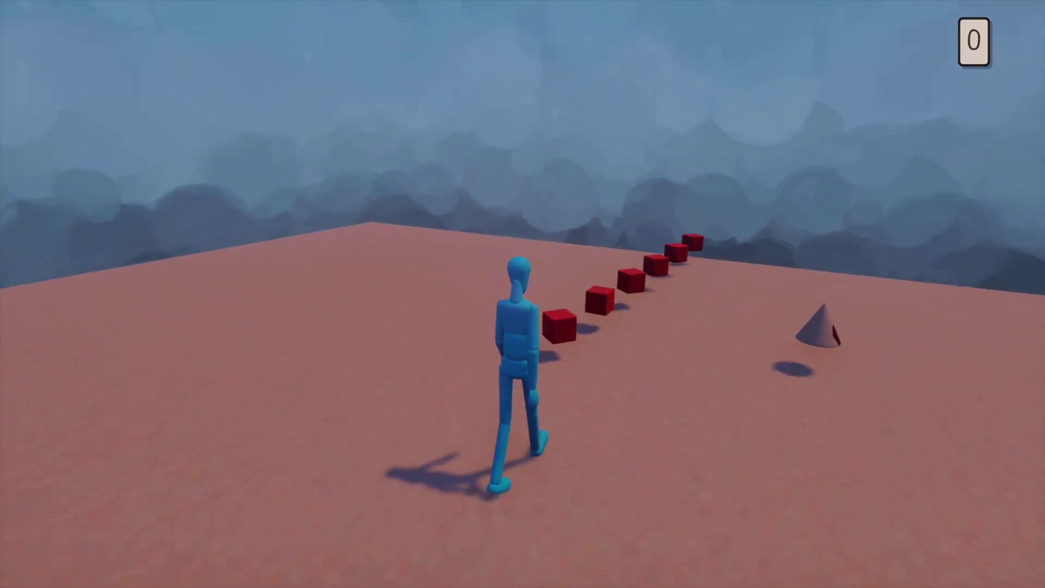
key(Escape)
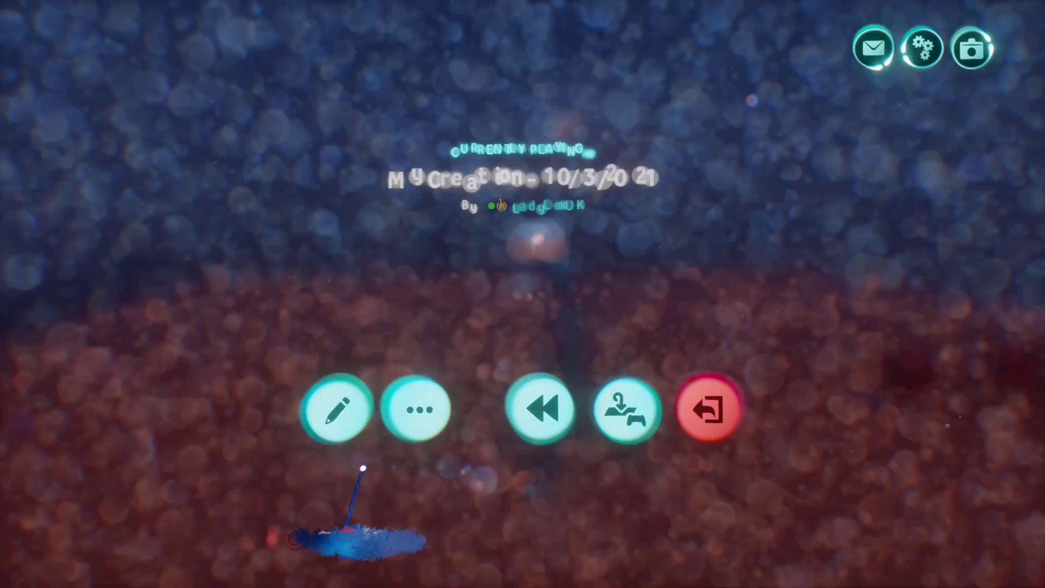
click(336, 408)
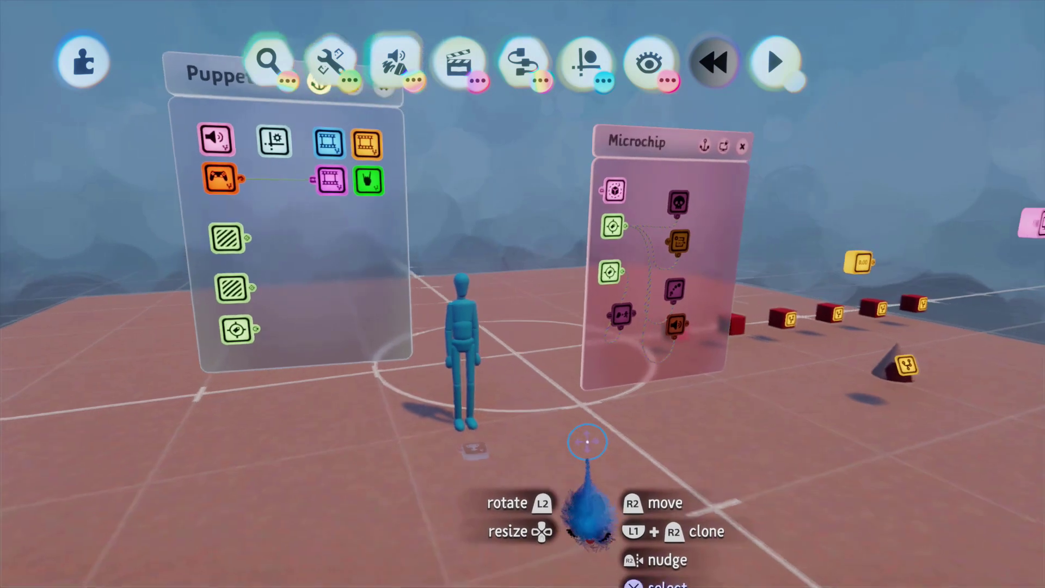
Move the puppet farther from the row of cubes, playtest collecting one, and return to edit mode
mouse_move(486, 377)
mouse_down()
mouse_move(470, 338)
mouse_move(485, 342)
mouse_move(486, 365)
mouse_up()
key(Escape)
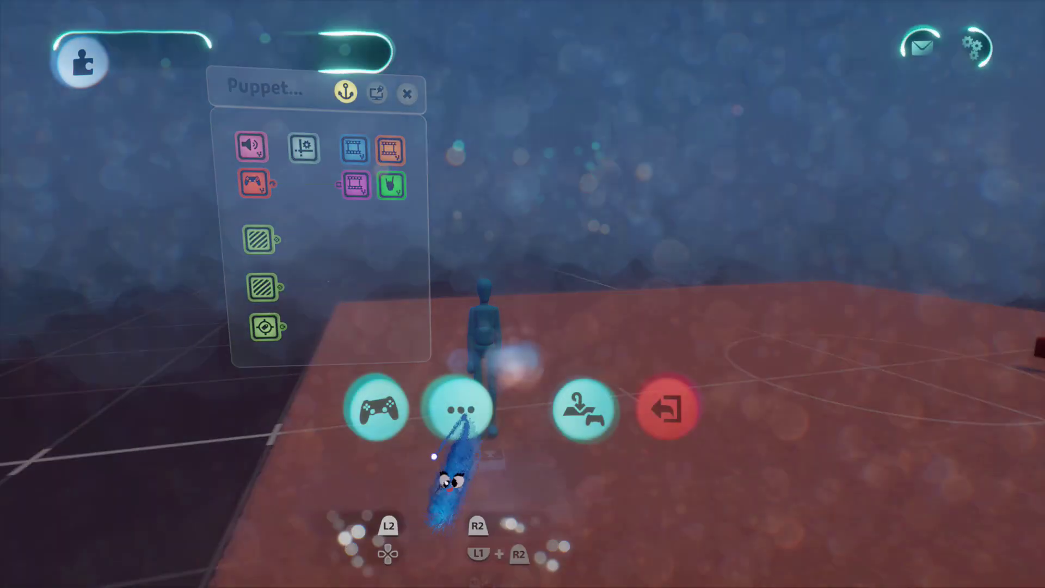
click(375, 408)
key(Left)
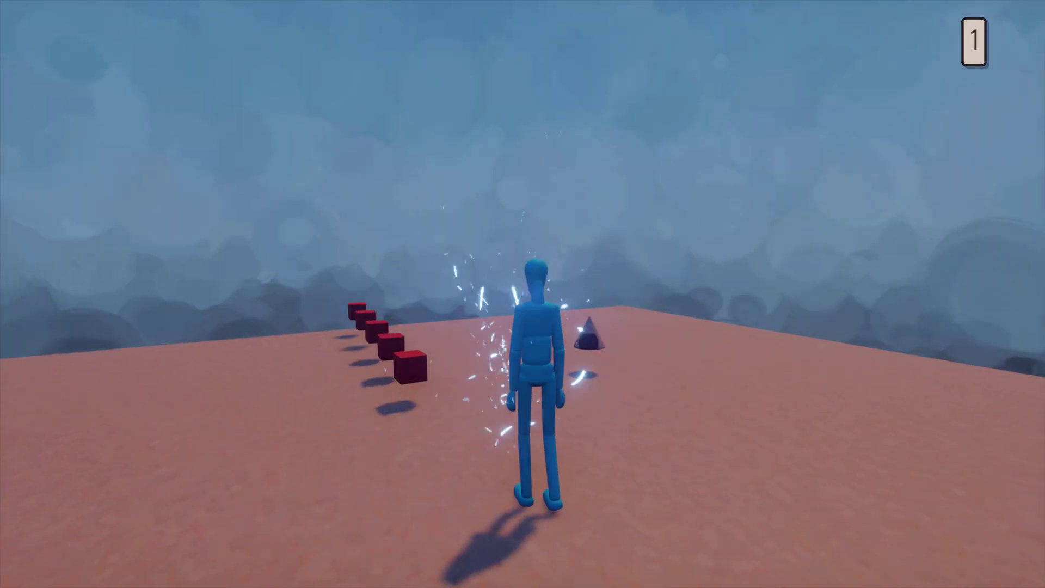
key(Left)
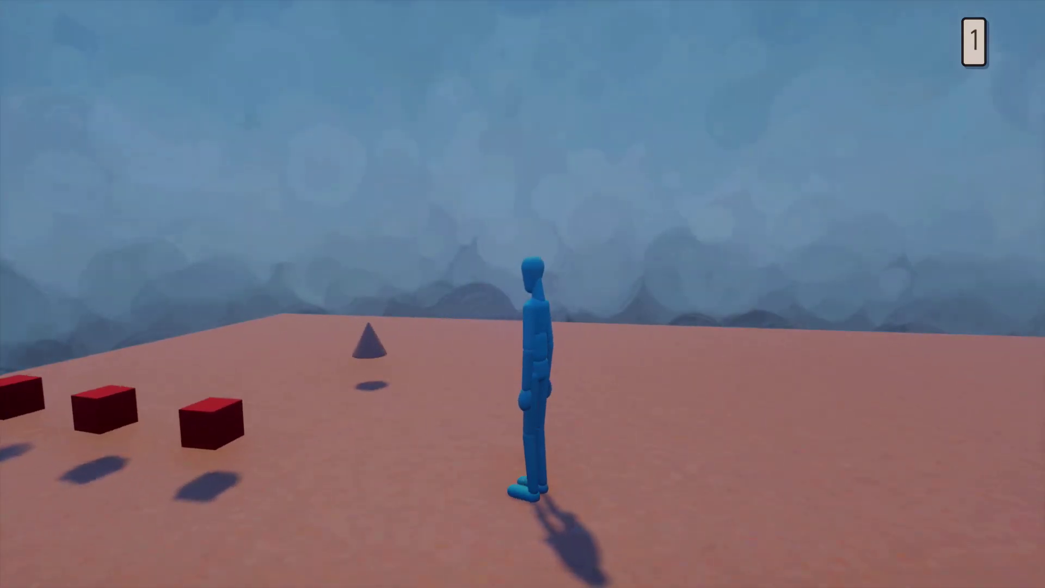
key(Escape)
click(348, 407)
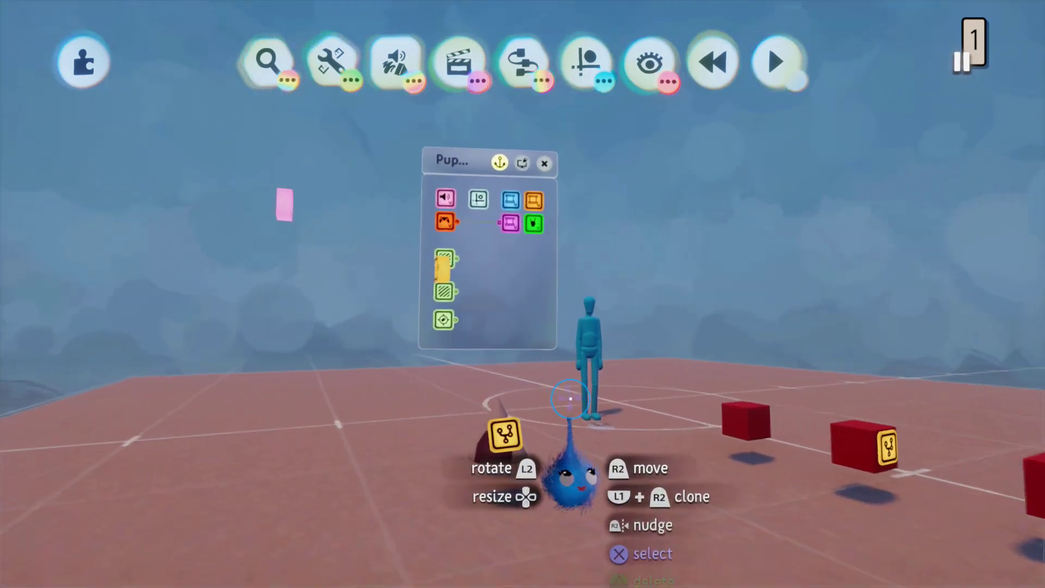
Set the Follower's speed to 14.2 m/s, playtest collecting a cube with the puppet, and return to edit mode
key(Left)
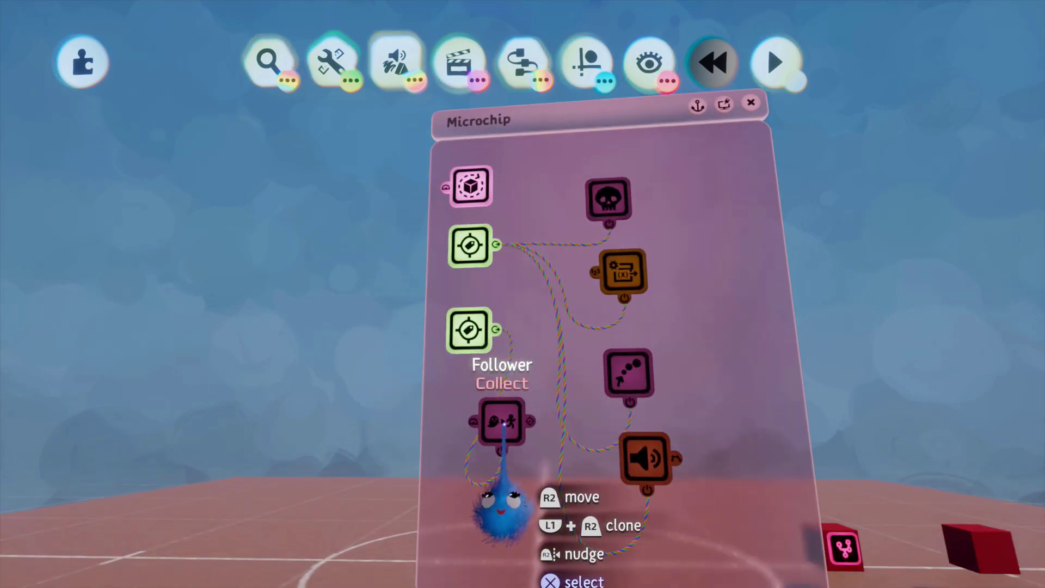
click(500, 421)
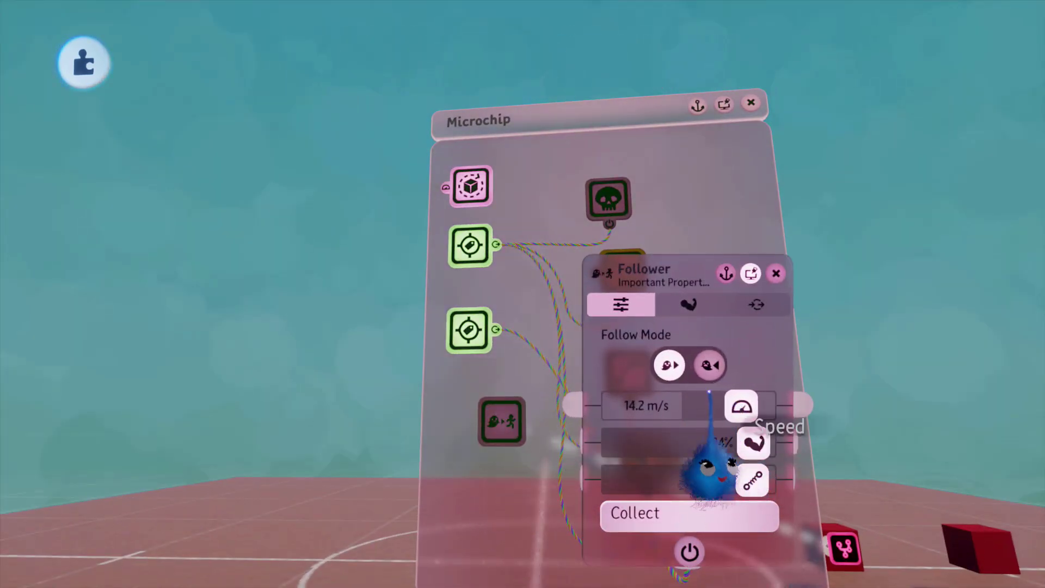
key(Escape)
click(381, 409)
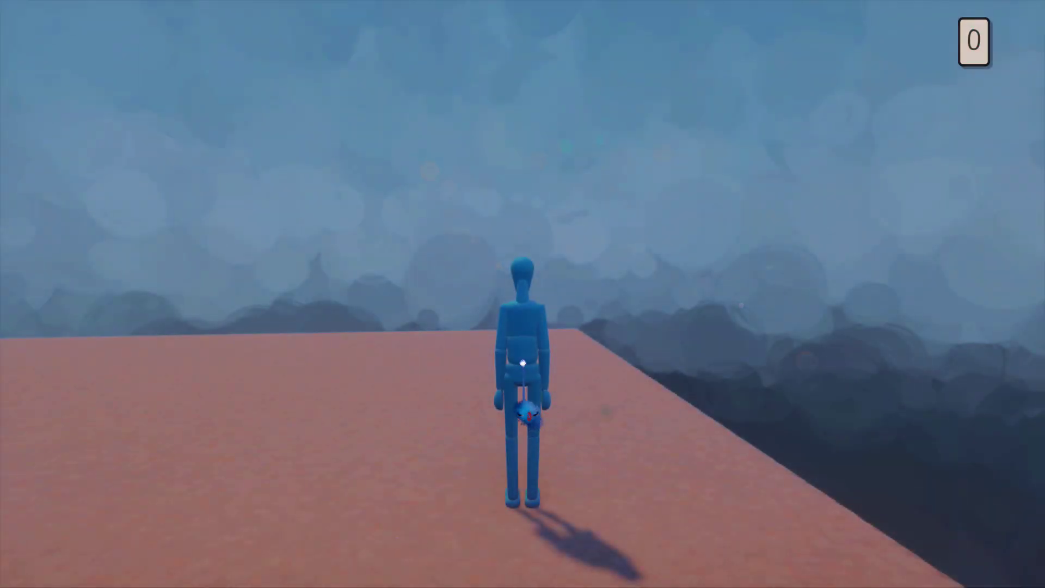
key(w)
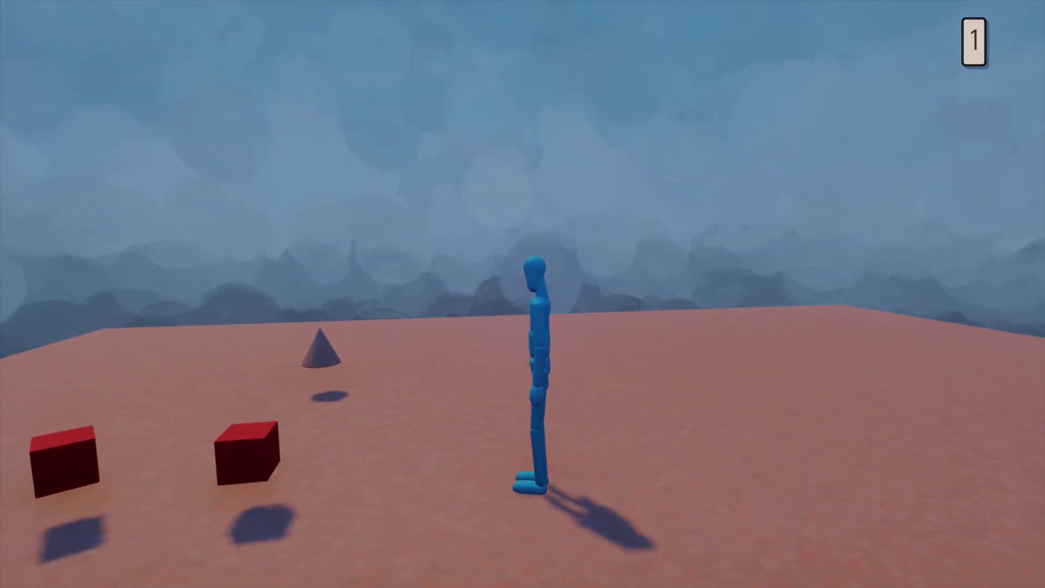
key(w)
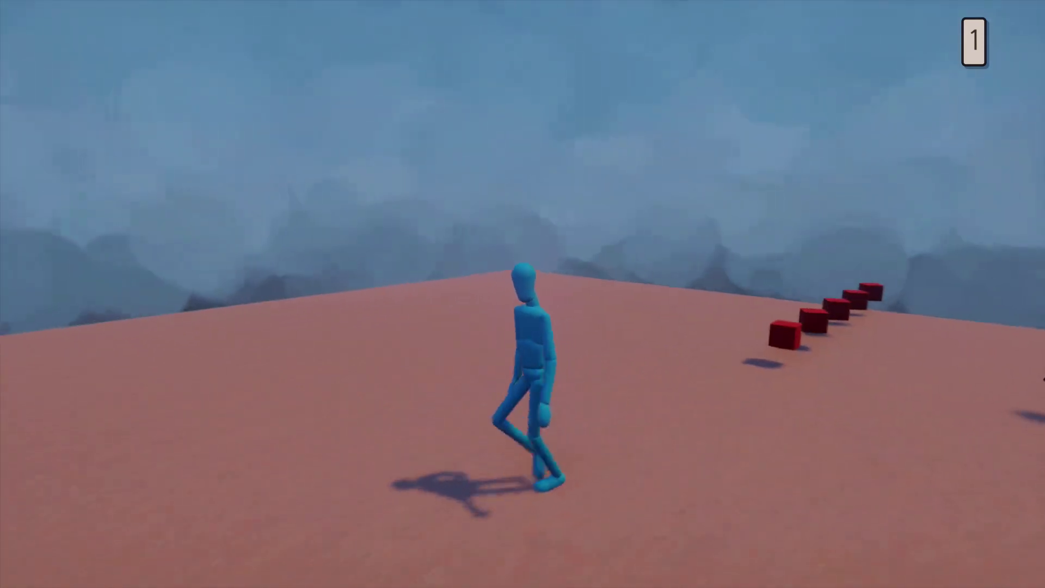
key(Escape)
click(333, 409)
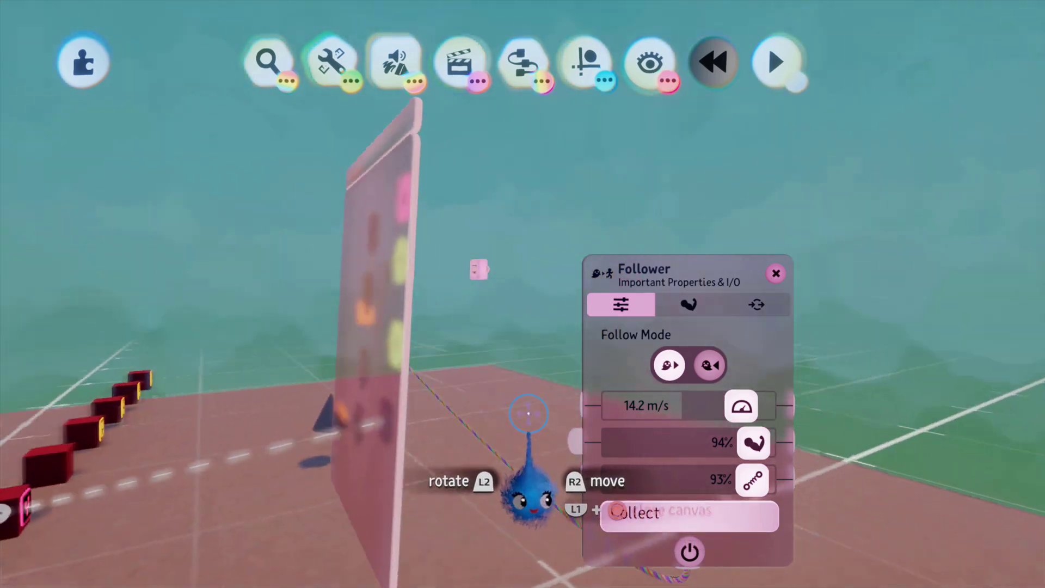
Close the Follower's settings and inspect where the Collect tag sits on the puppet
click(751, 273)
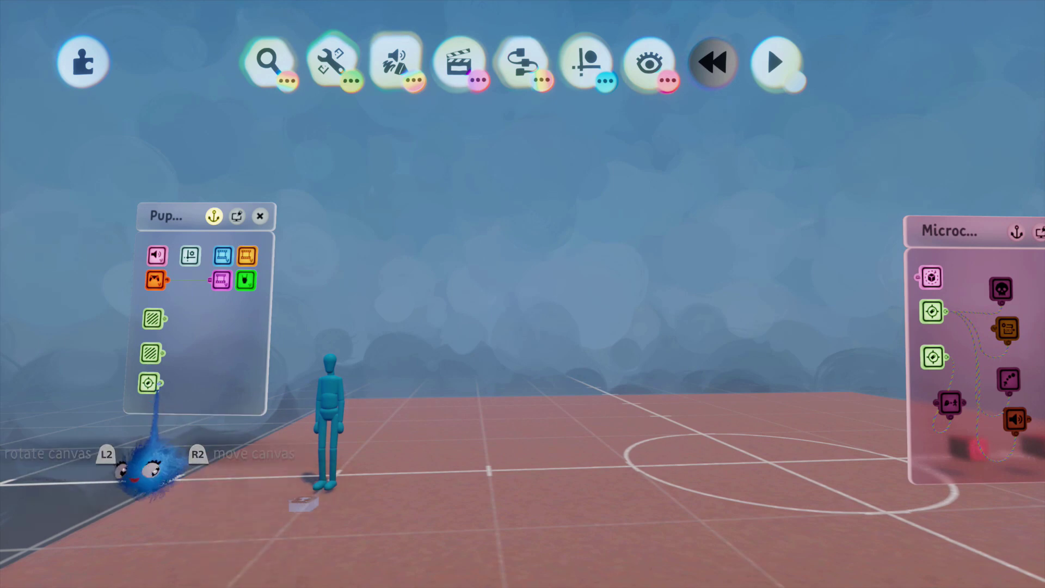
click(149, 382)
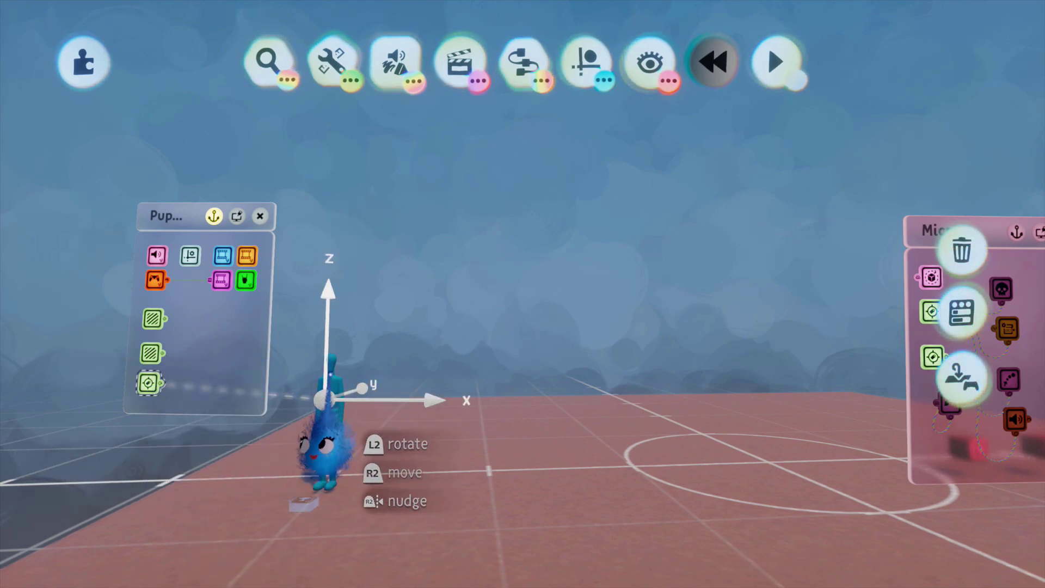
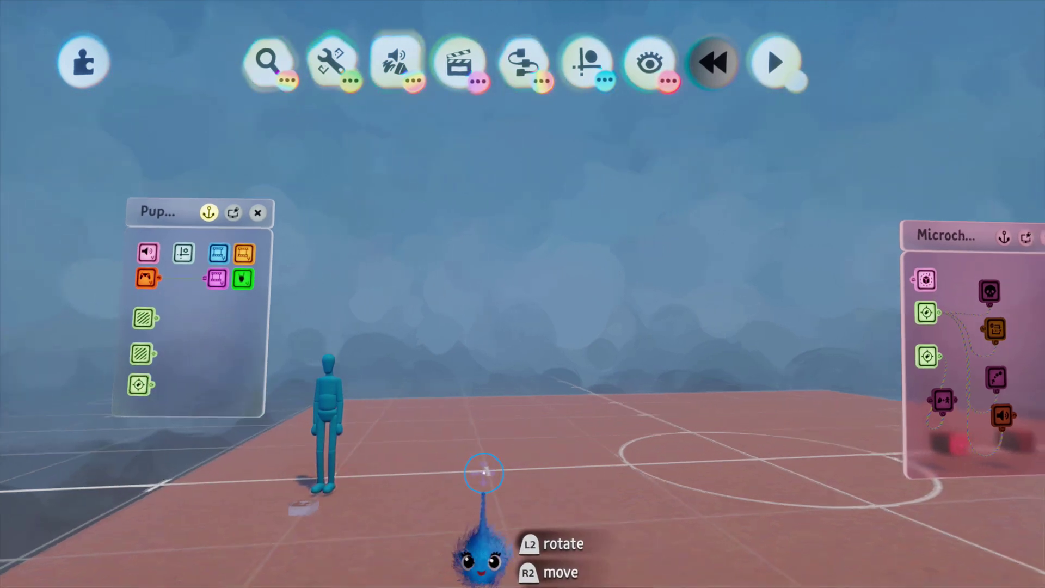
drag(213, 439, 507, 344)
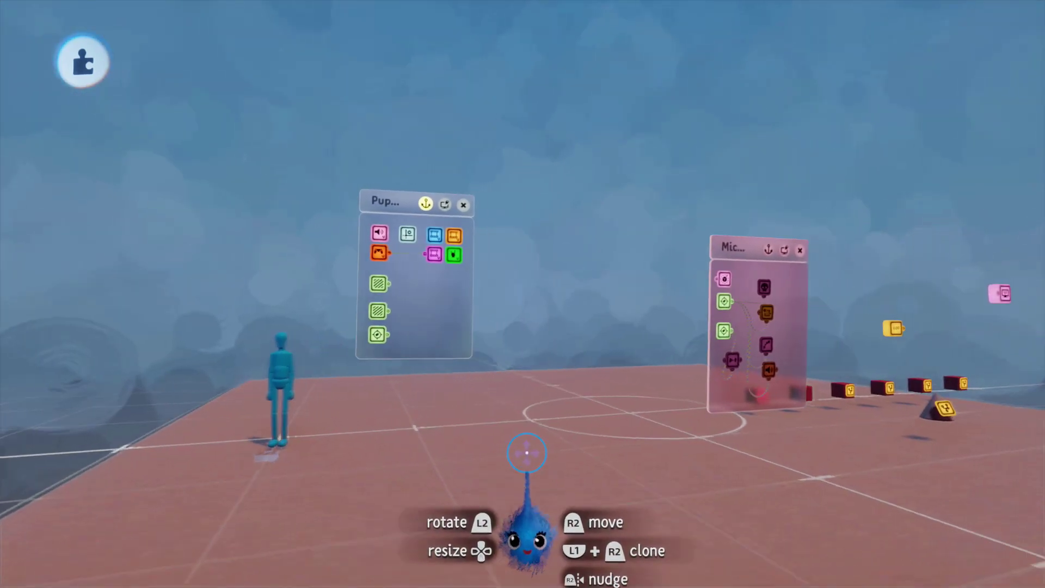
drag(576, 443, 449, 388)
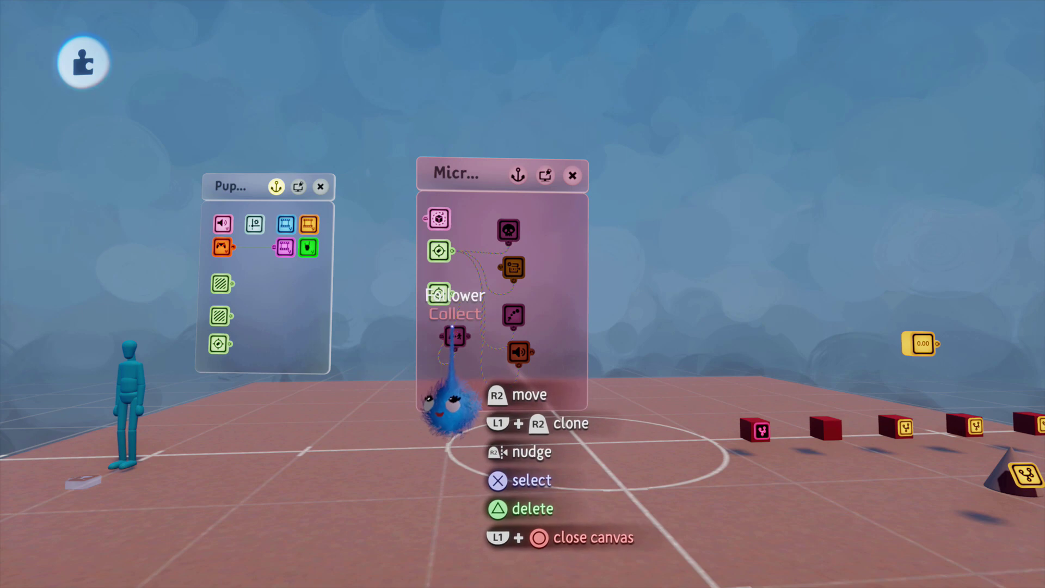
Add a Keyframe to the cube's microchip, just below the Follower
middle_drag(479, 403, 490, 426)
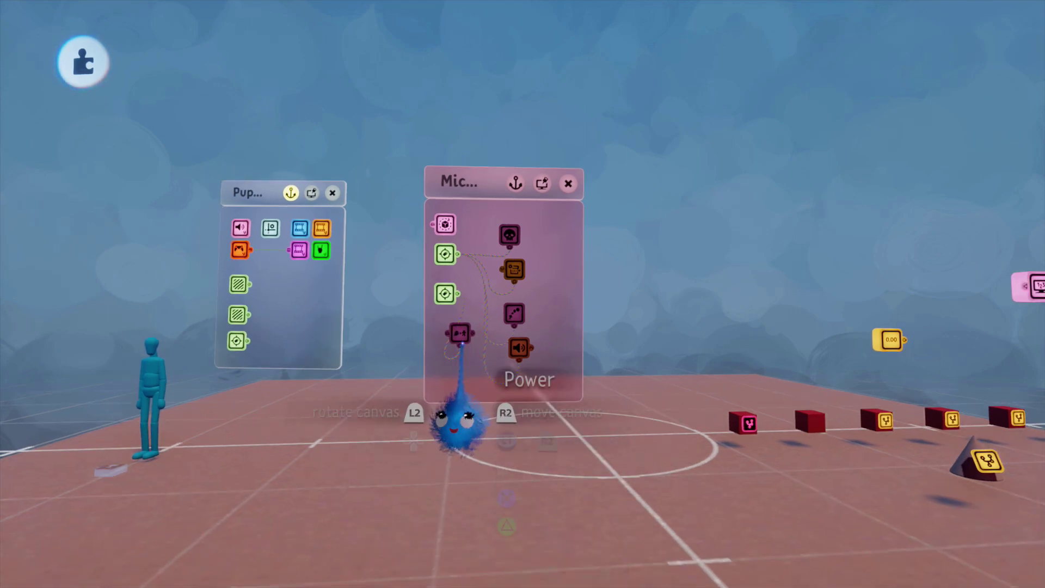
scroll(495, 431, up, 3)
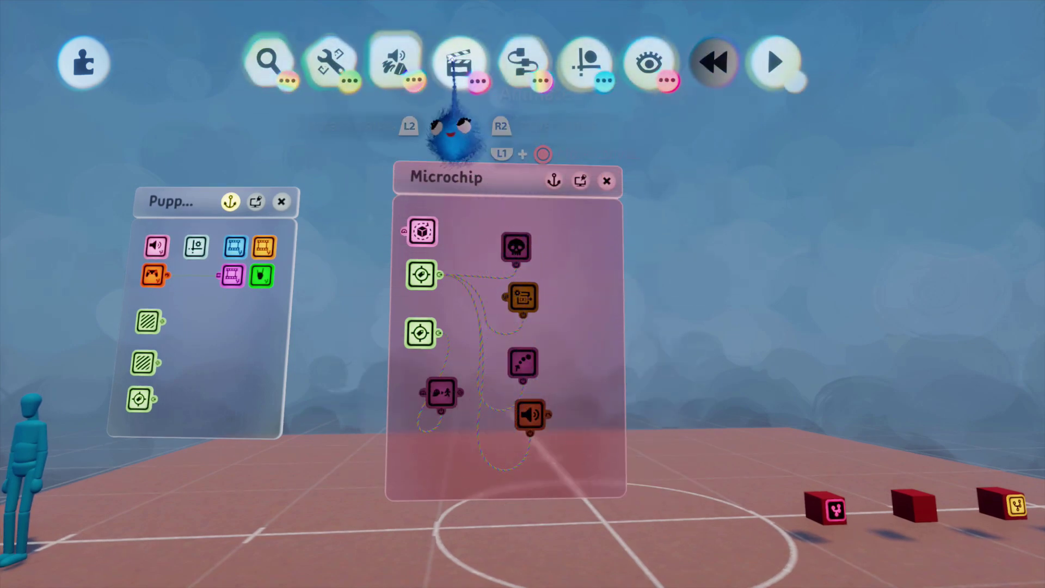
click(457, 63)
click(470, 125)
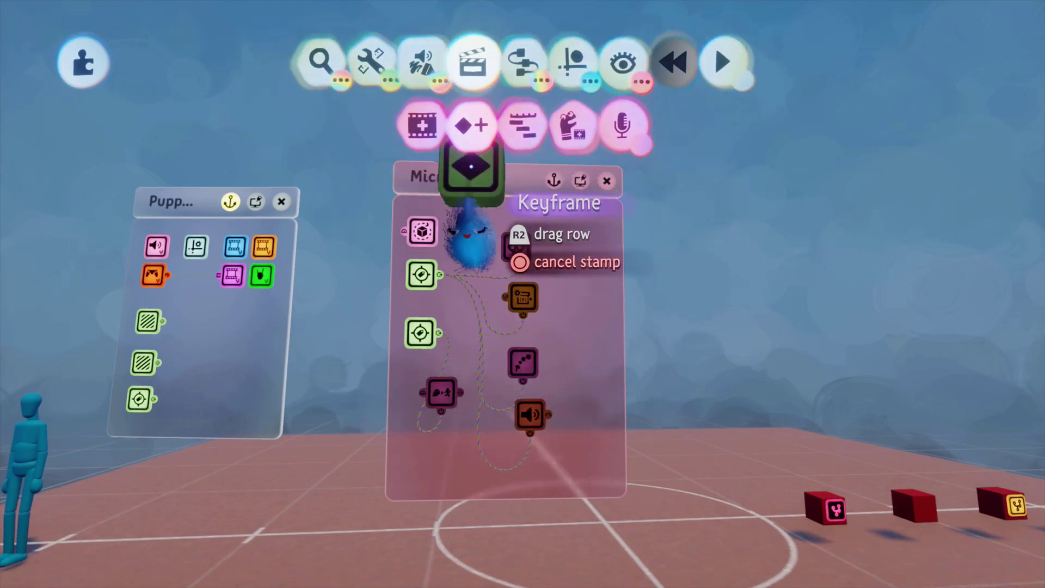
click(434, 451)
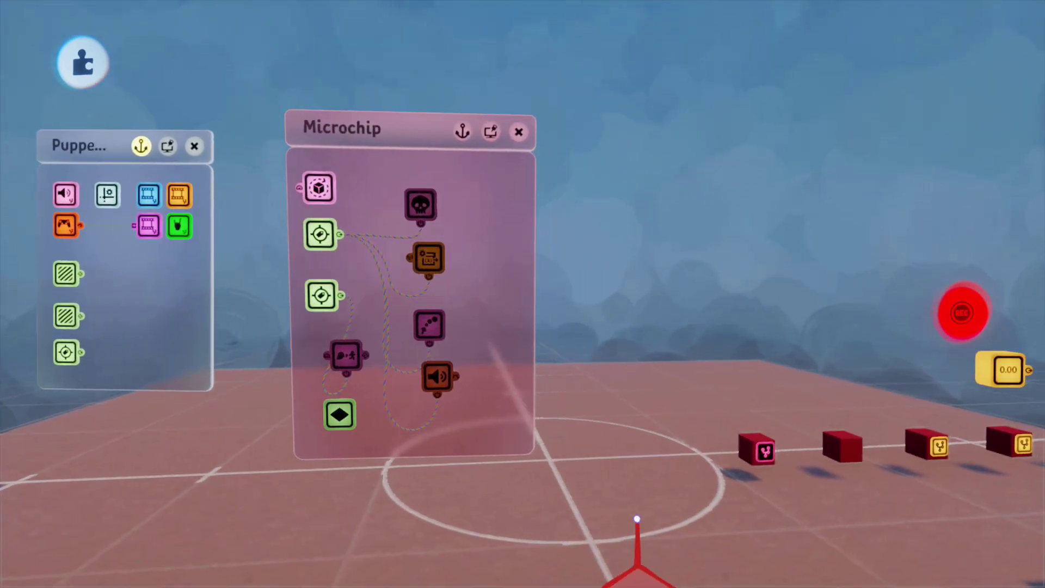
Record the cube's glow at 36% in the keyframe, and wire the Range tag sensor's output to the keyframe's power input
click(649, 439)
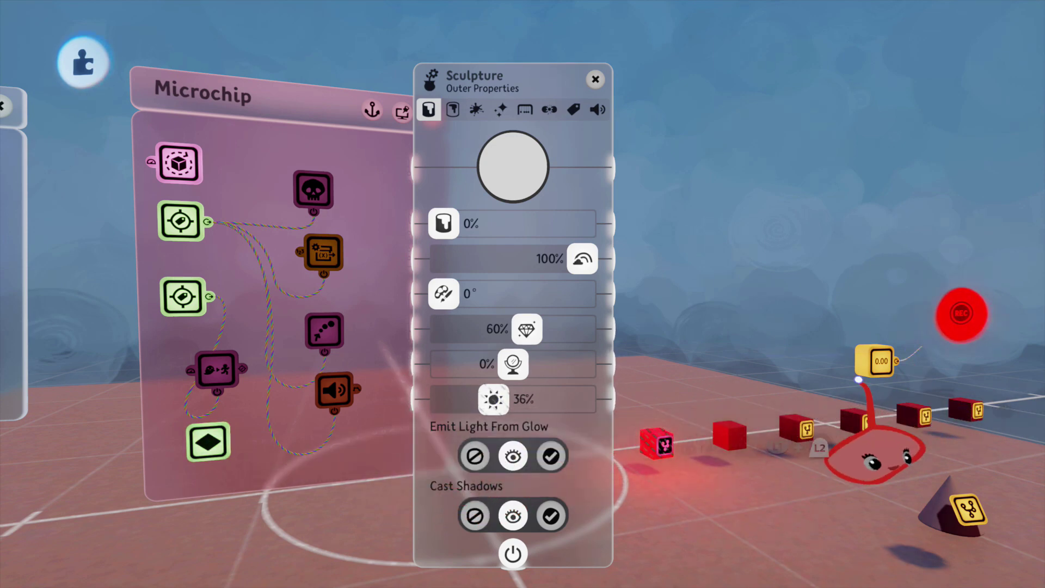
click(943, 321)
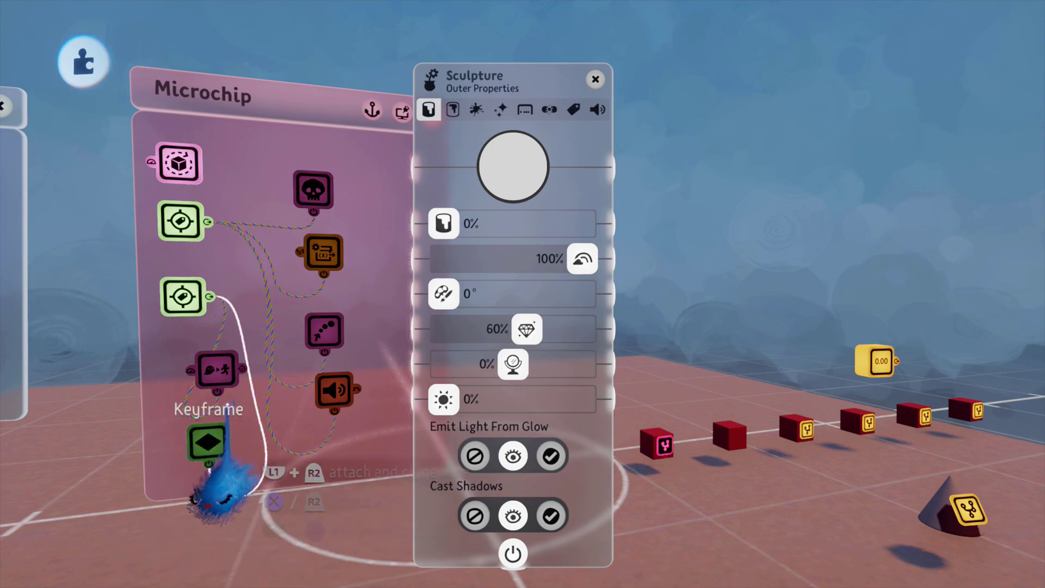
click(203, 451)
click(594, 80)
scroll(574, 249, down, 5)
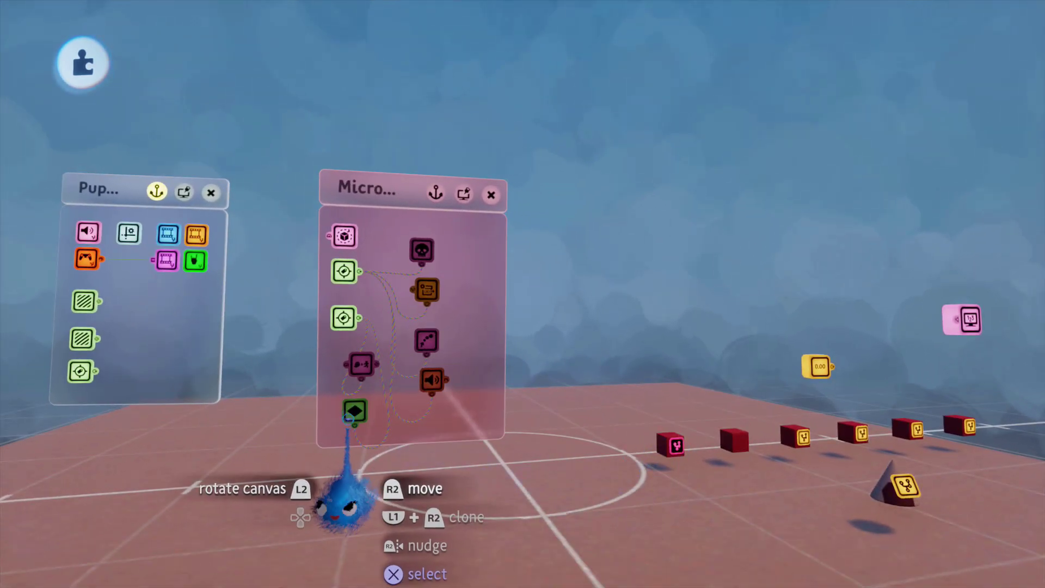
scroll(609, 471, down, 4)
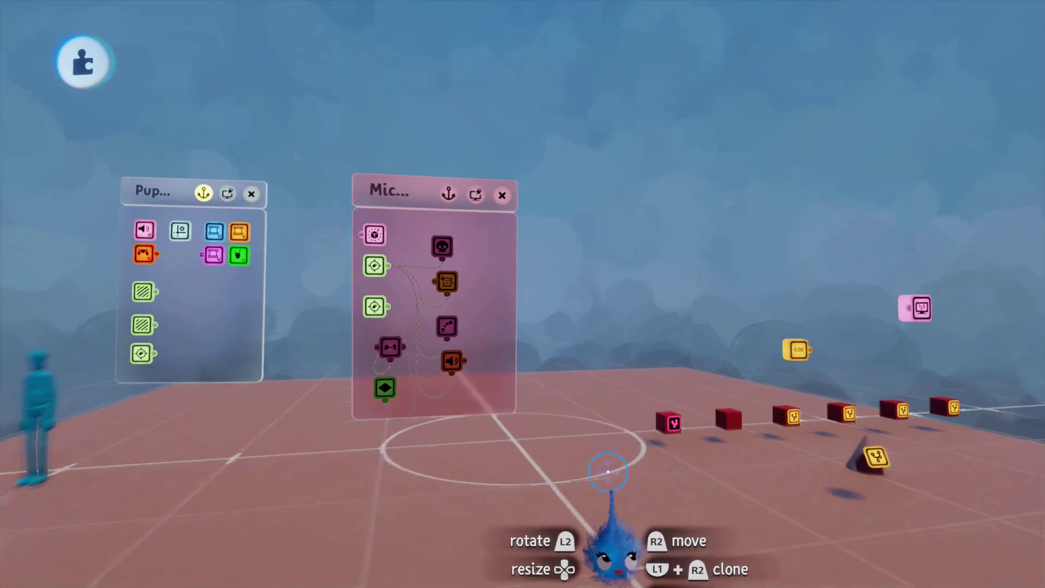
Playtest the glowing collectible by walking the puppet into range of the nearest cube, and return to edit mode
key(Escape)
click(372, 418)
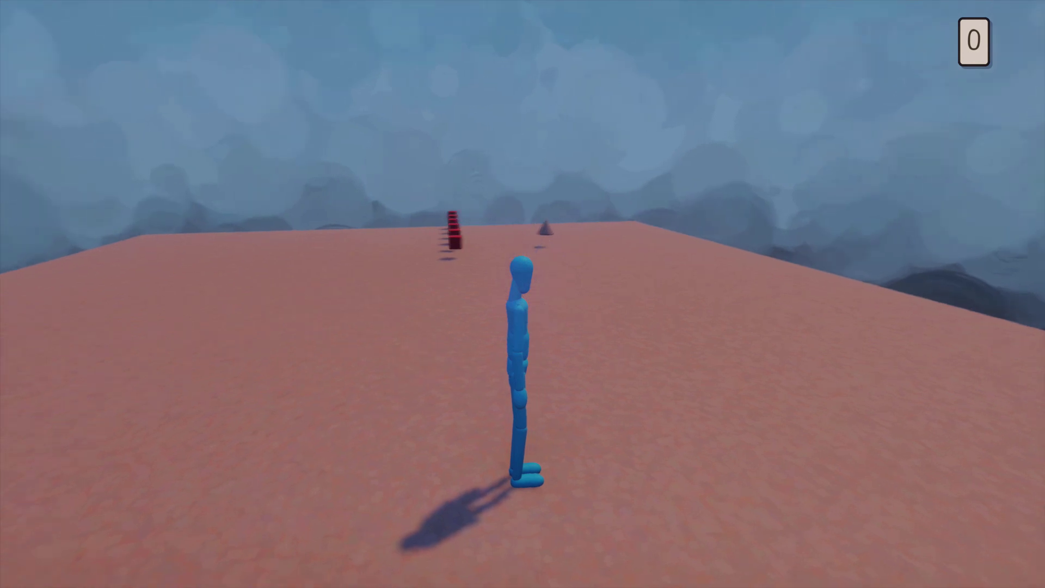
key(w)
key(w)
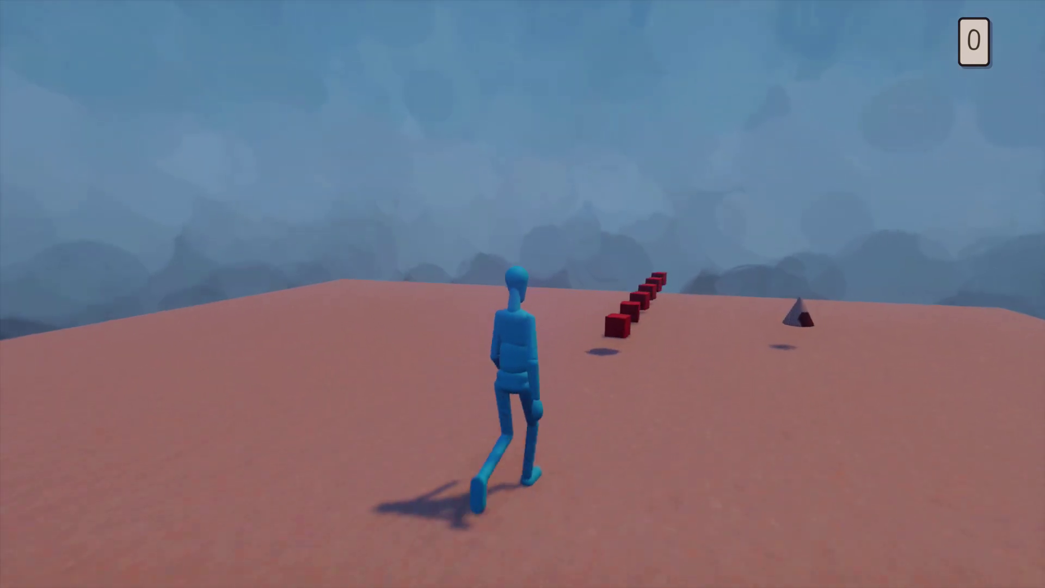
key(w)
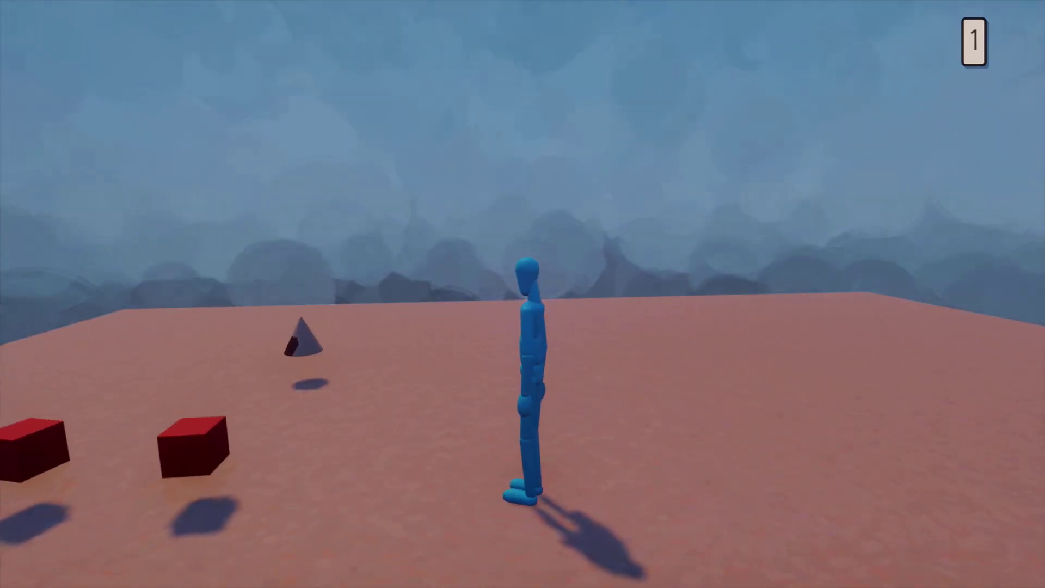
key(w)
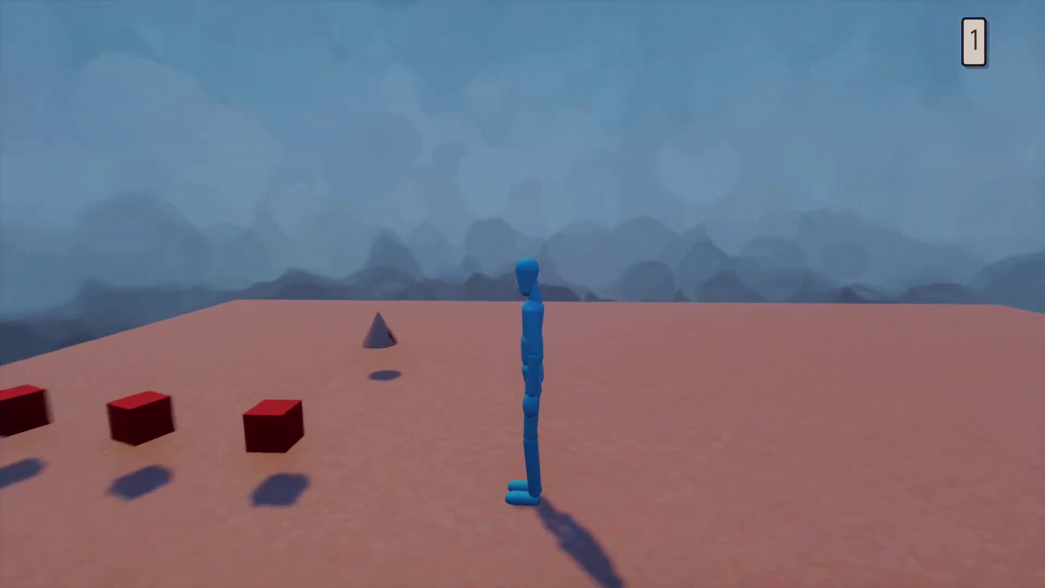
key(Escape)
click(337, 408)
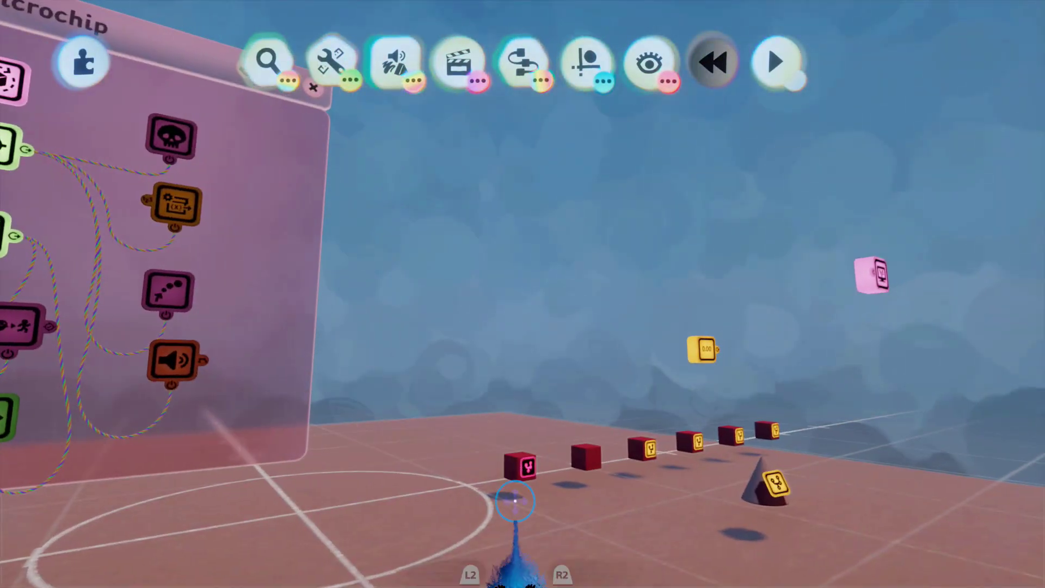
Clone the microchipped cube into a second row, playtest collecting the clones, and return to edit mode
mouse_move(516, 466)
mouse_down()
mouse_move(456, 416)
mouse_move(401, 444)
mouse_move(433, 422)
mouse_up()
key(Escape)
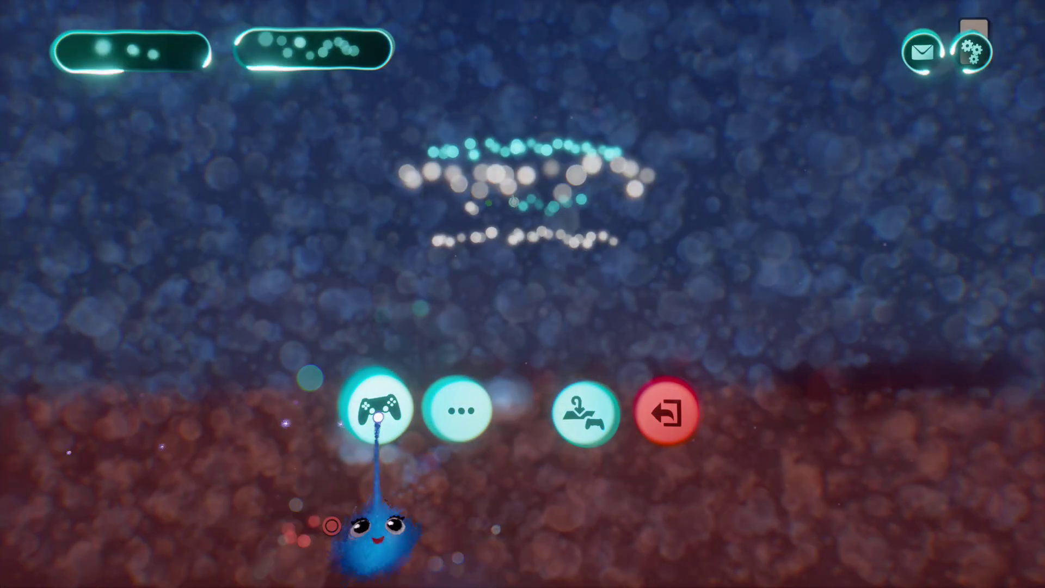
click(376, 410)
click(447, 183)
key(w)
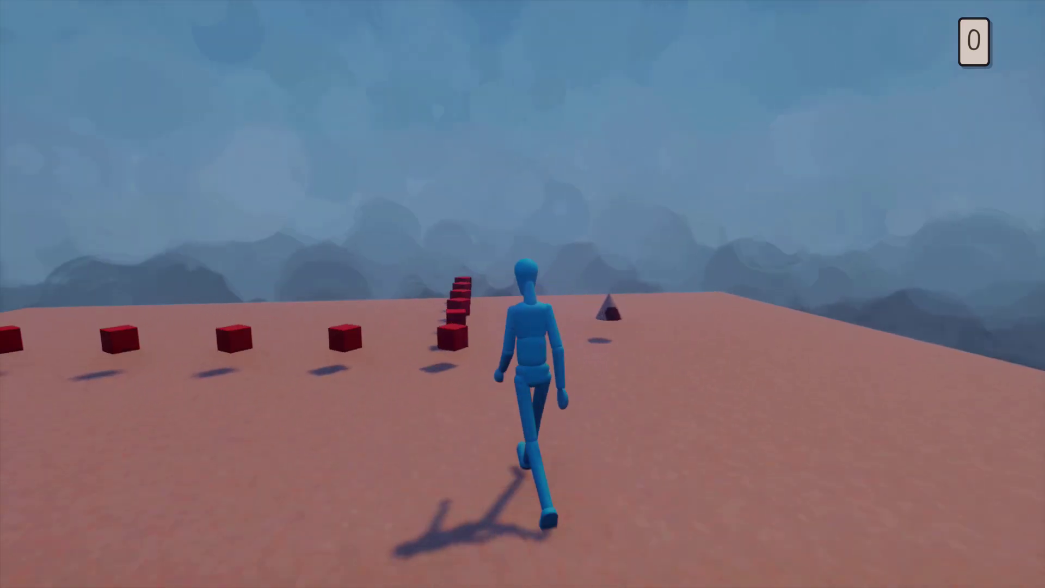
key(a)
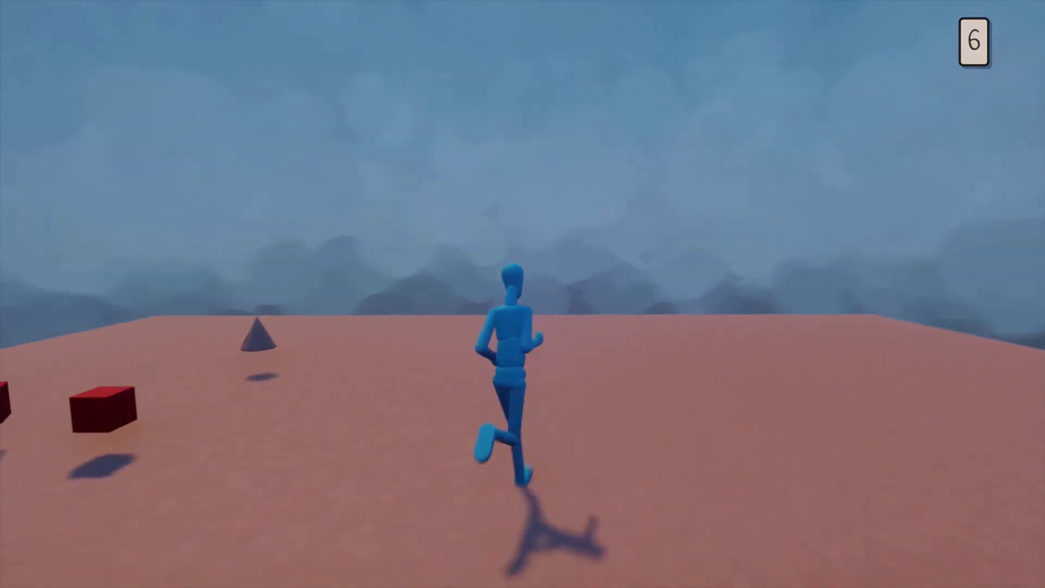
key(Escape)
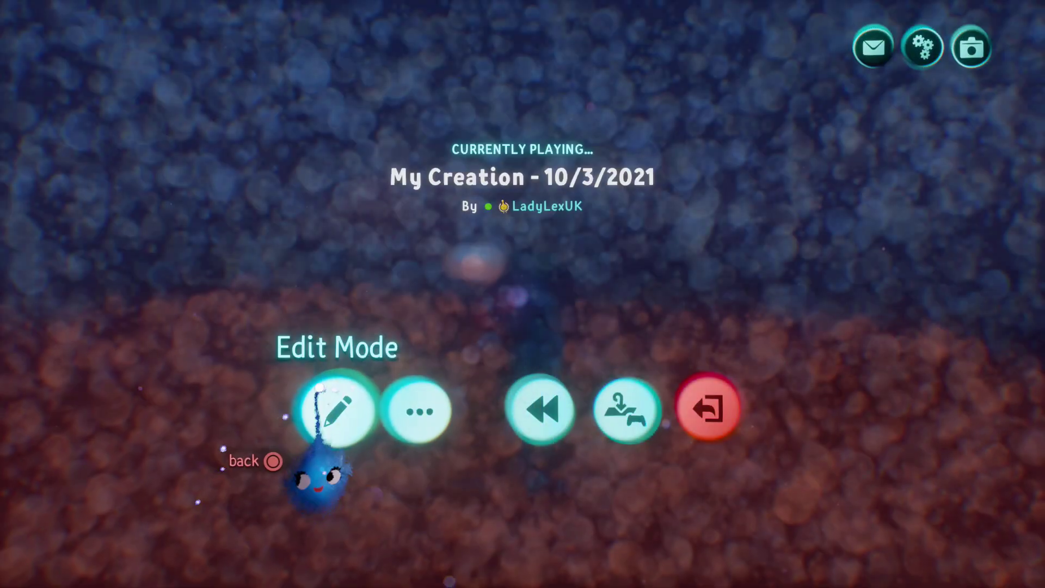
click(336, 412)
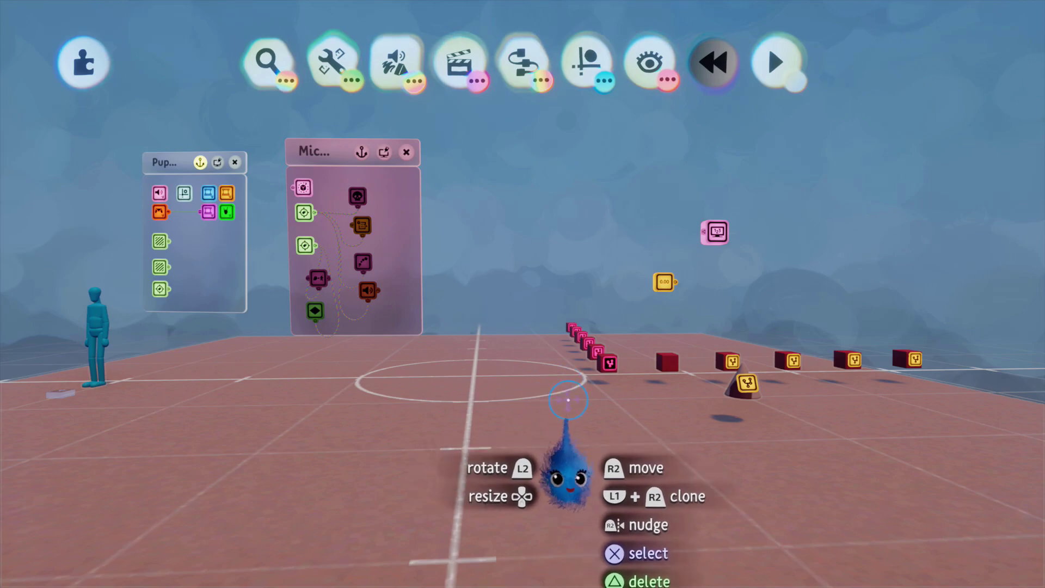
Search the Effect category of stampable creations for "Door"
click(267, 61)
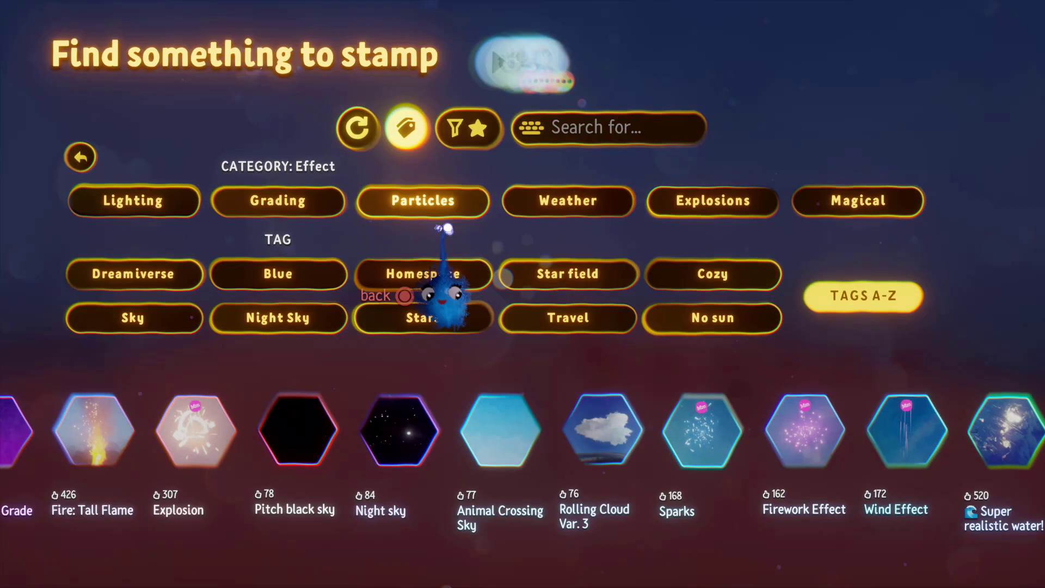
click(522, 127)
text(D)
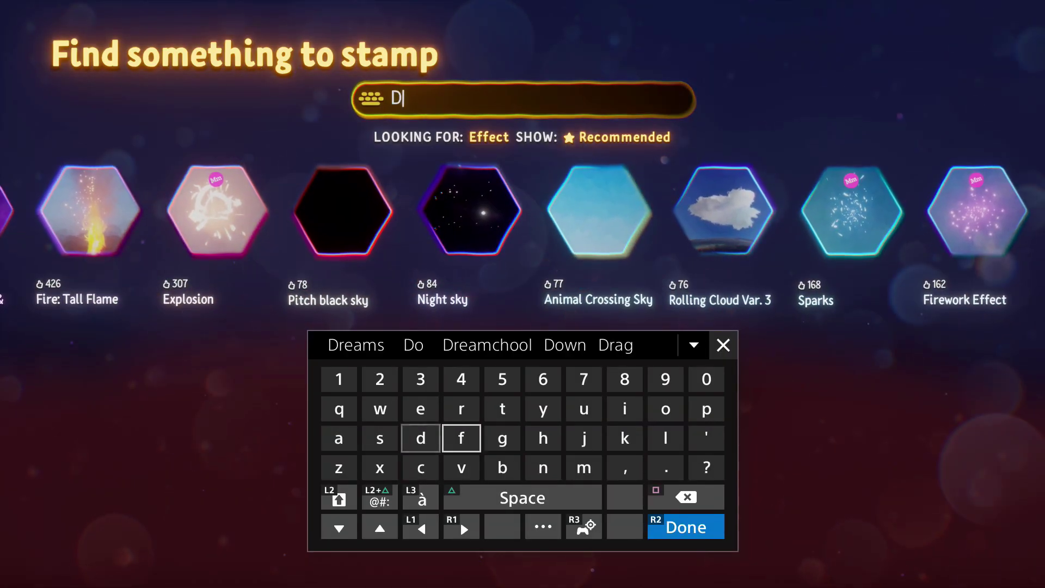
text(oor)
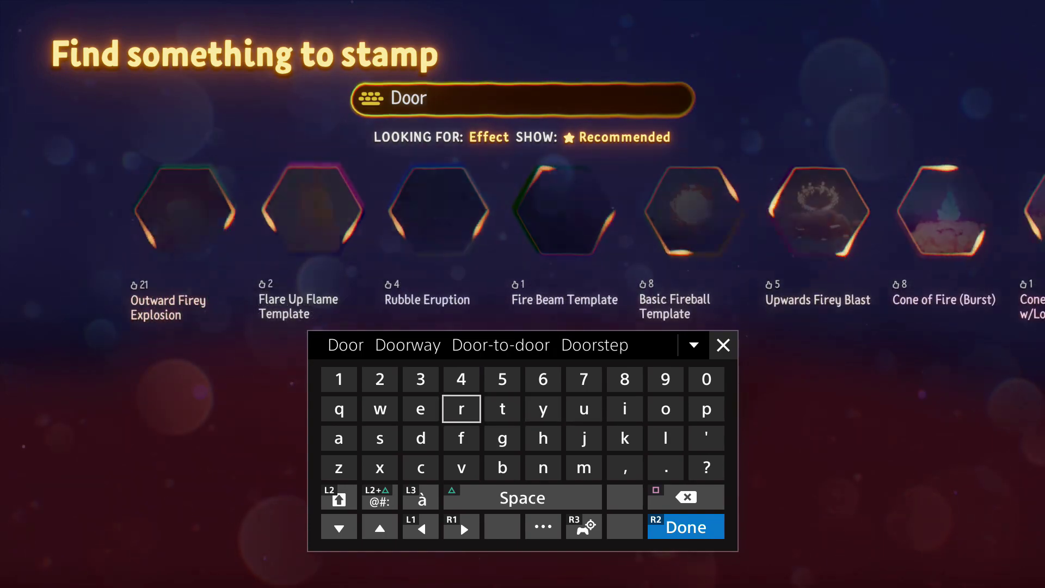
key(Return)
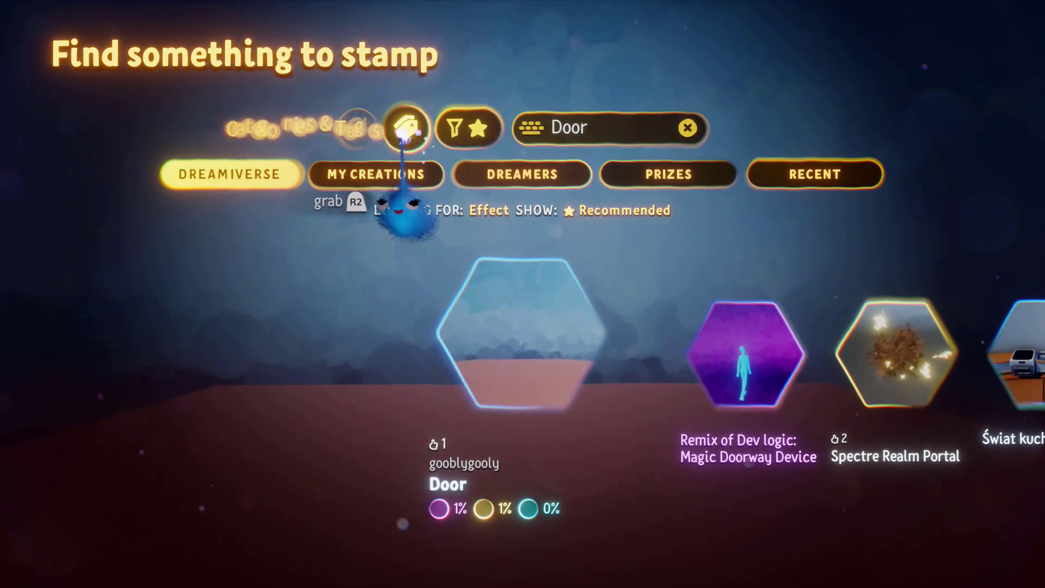
Clear the Effect filter, search all creations for "Door", and stamp the first white Door onto the floor
click(358, 126)
click(513, 130)
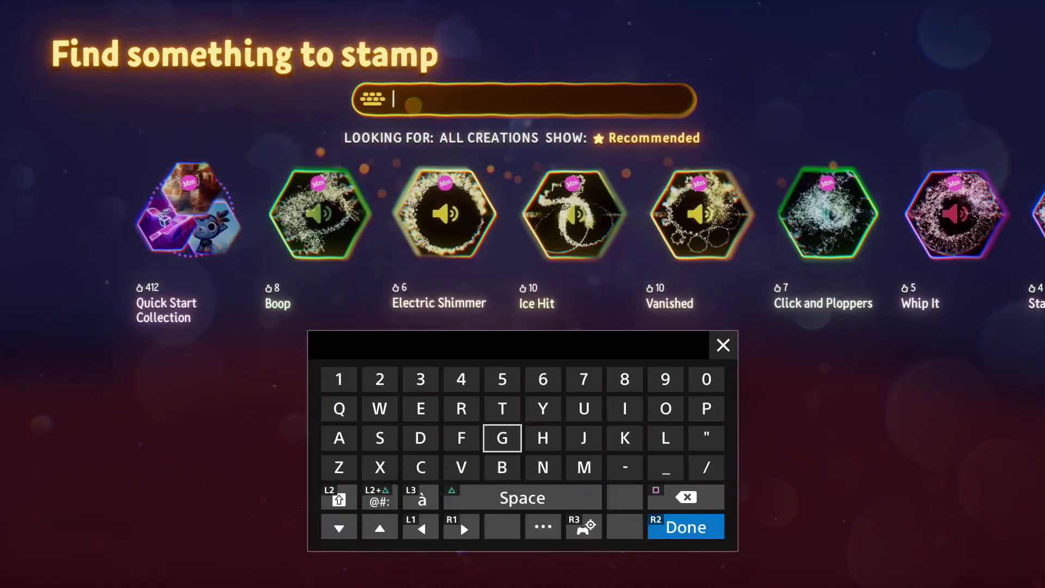
text(Door)
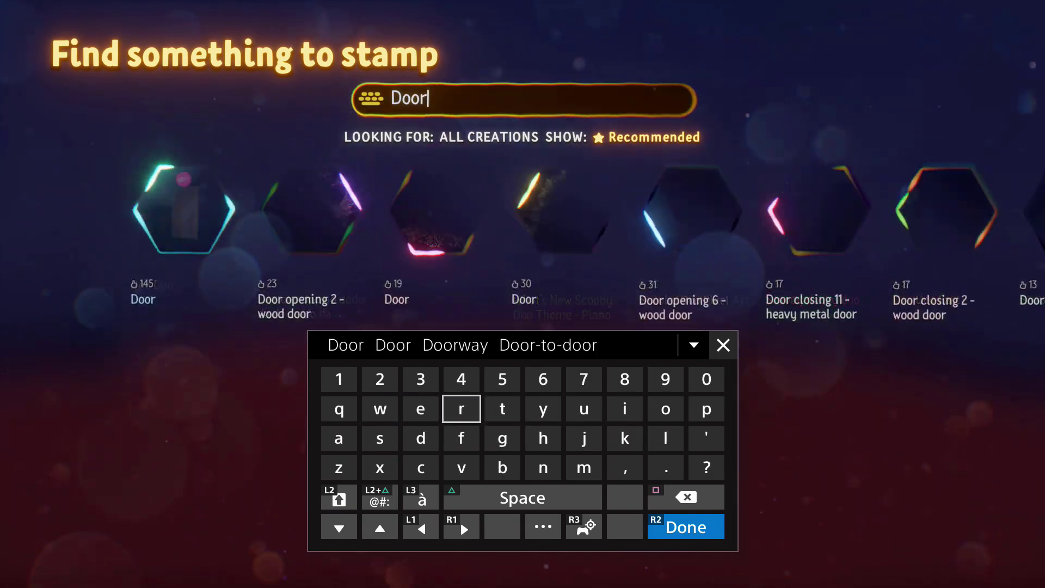
key(Return)
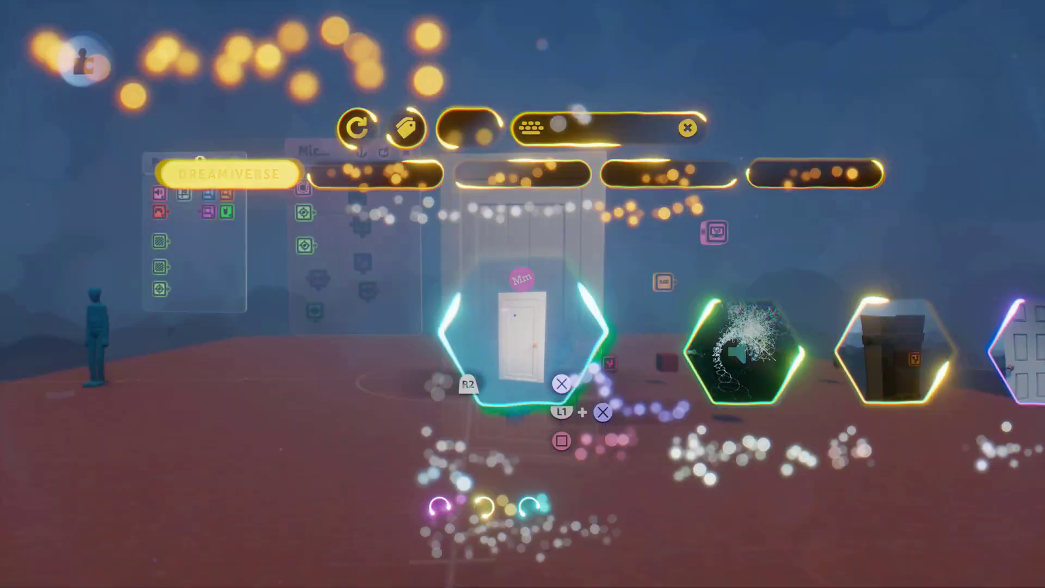
click(514, 315)
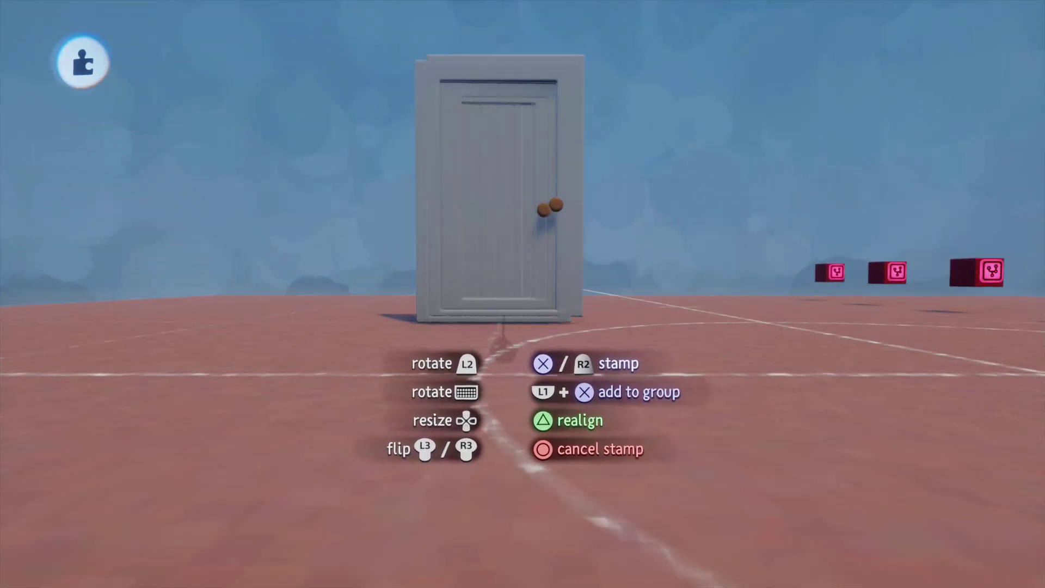
click(517, 319)
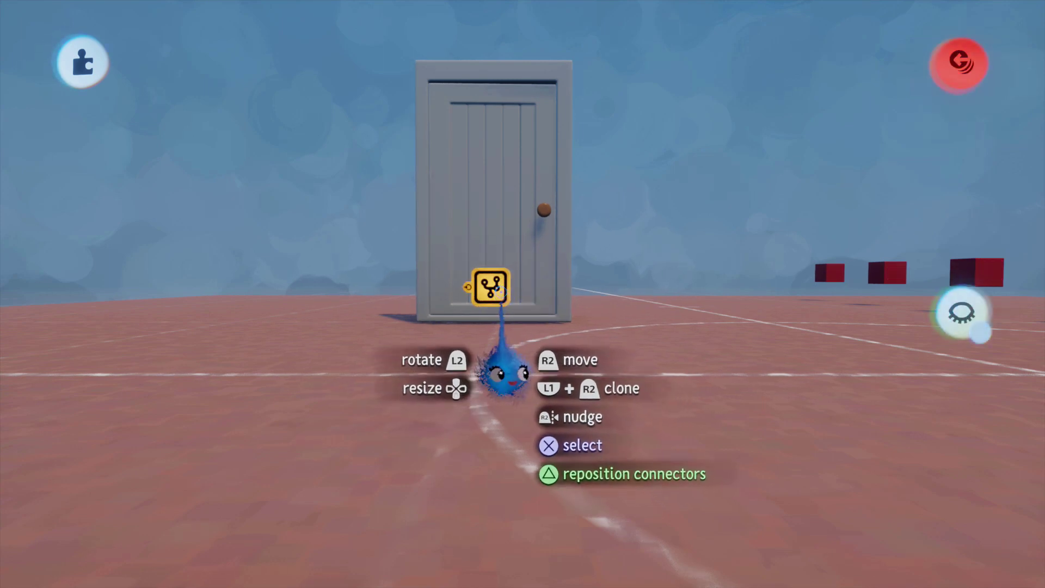
Open the door's logic microchip and space the Trigger Zone and Open Door keyframe apart from the other gadgets
click(493, 286)
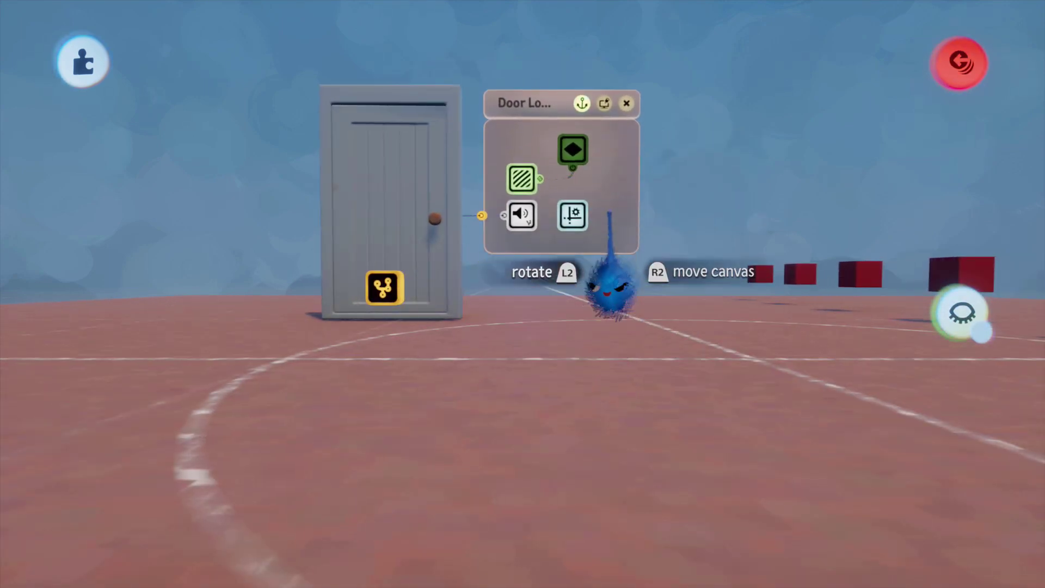
drag(609, 213, 602, 182)
click(541, 143)
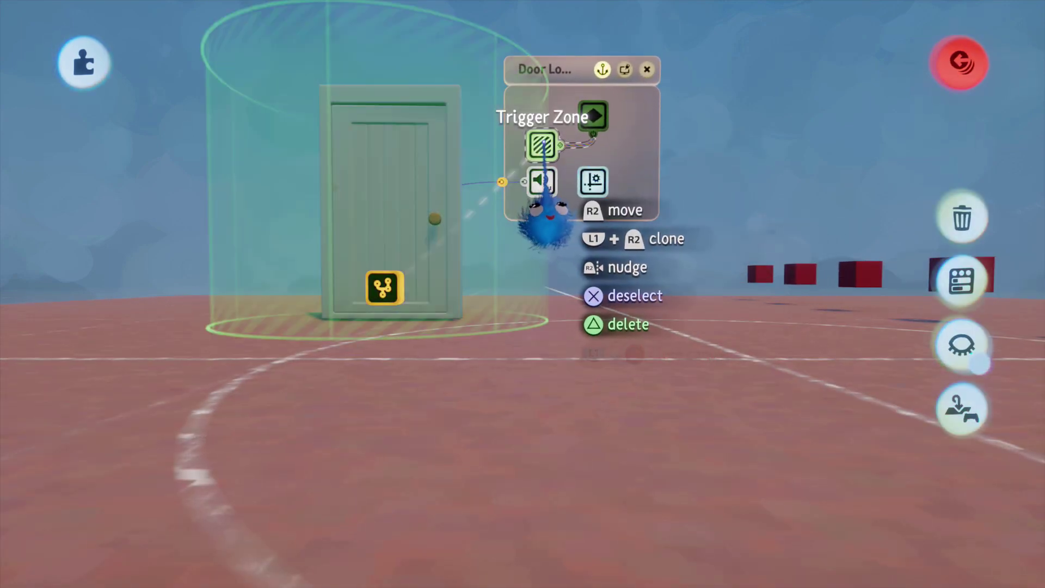
click(541, 142)
middle_drag(584, 277, 599, 427)
drag(582, 315, 641, 303)
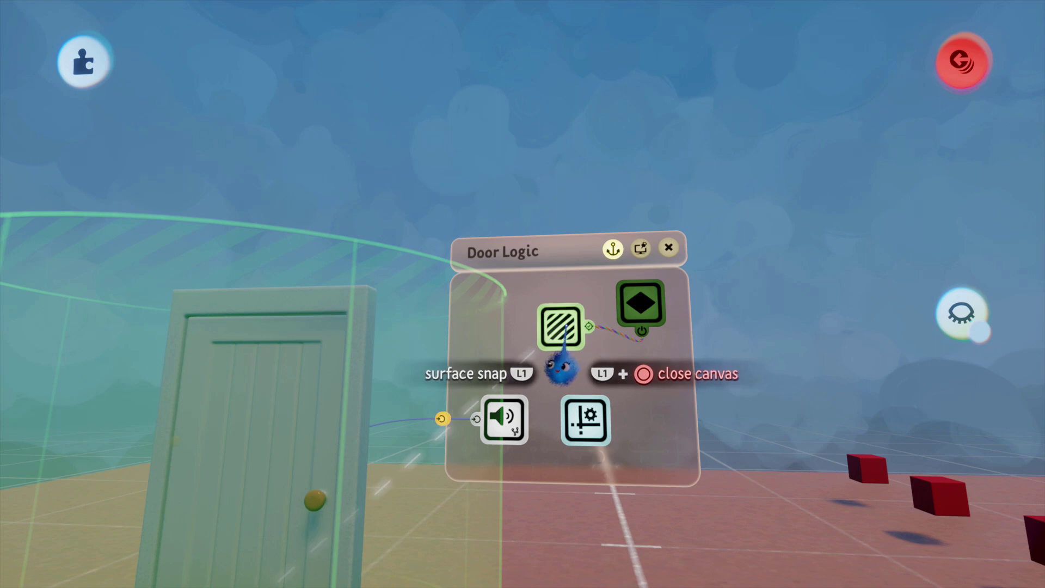
scroll(561, 370, down, 5)
Add an AND gate to the Door Logic microchip beside the Trigger Zone
key(Escape)
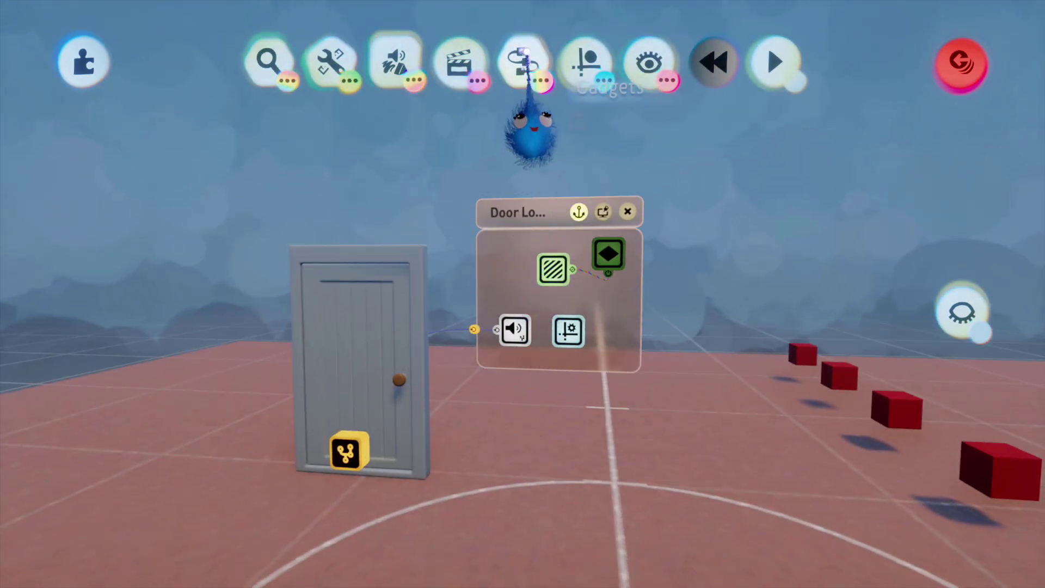
click(526, 52)
drag(994, 130, 902, 148)
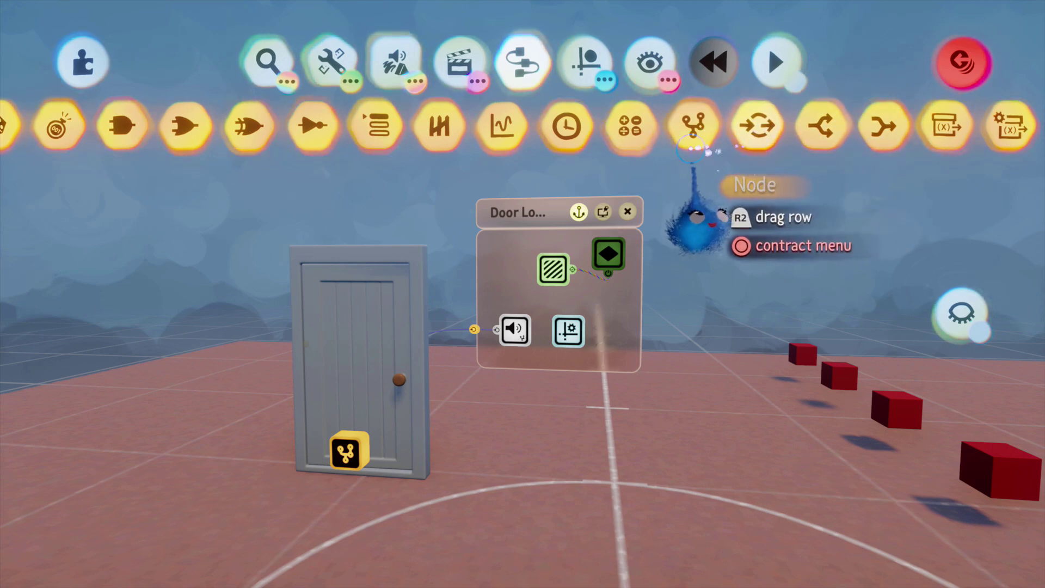
click(127, 133)
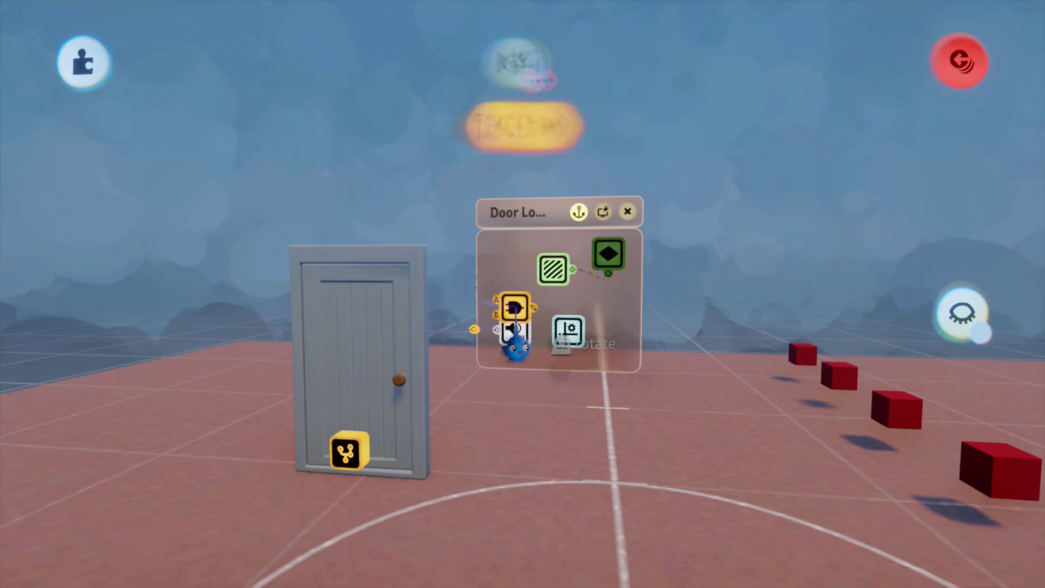
click(506, 277)
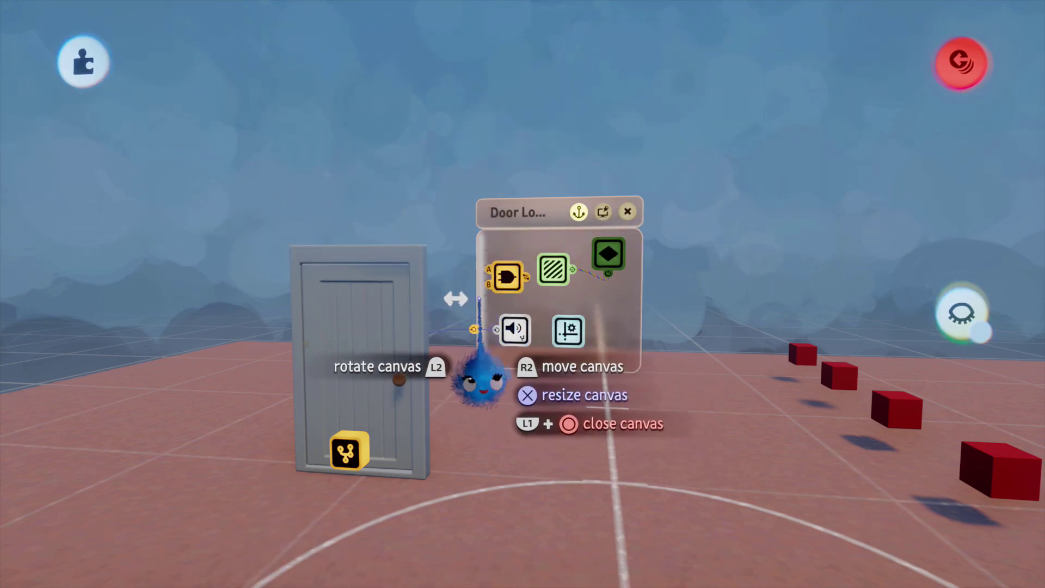
Widen the Door Logic canvas and place a Calculator in the space beside the AND gate
drag(479, 298, 403, 298)
drag(495, 222, 569, 132)
key(square)
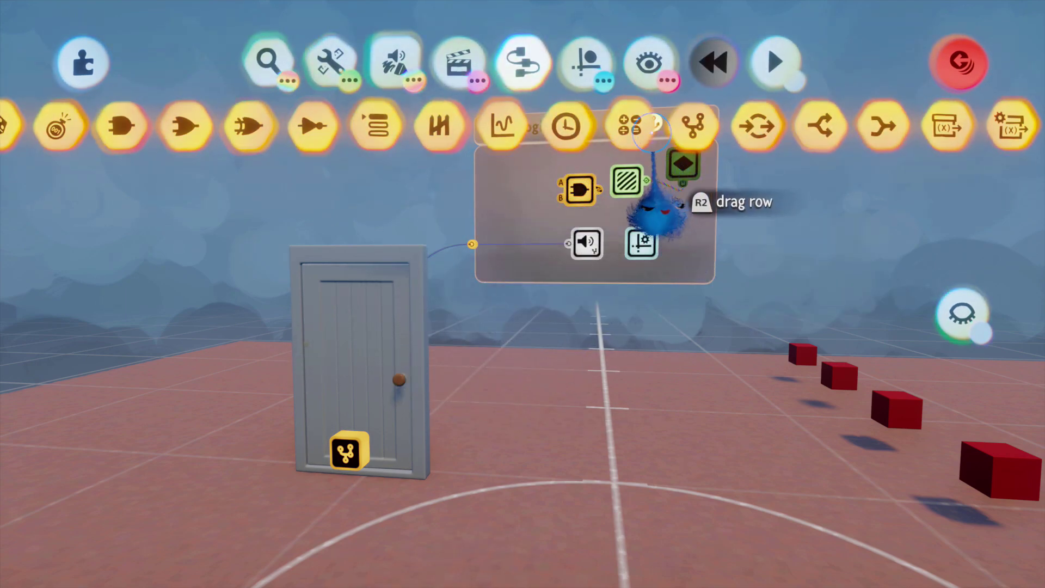
click(652, 130)
click(492, 193)
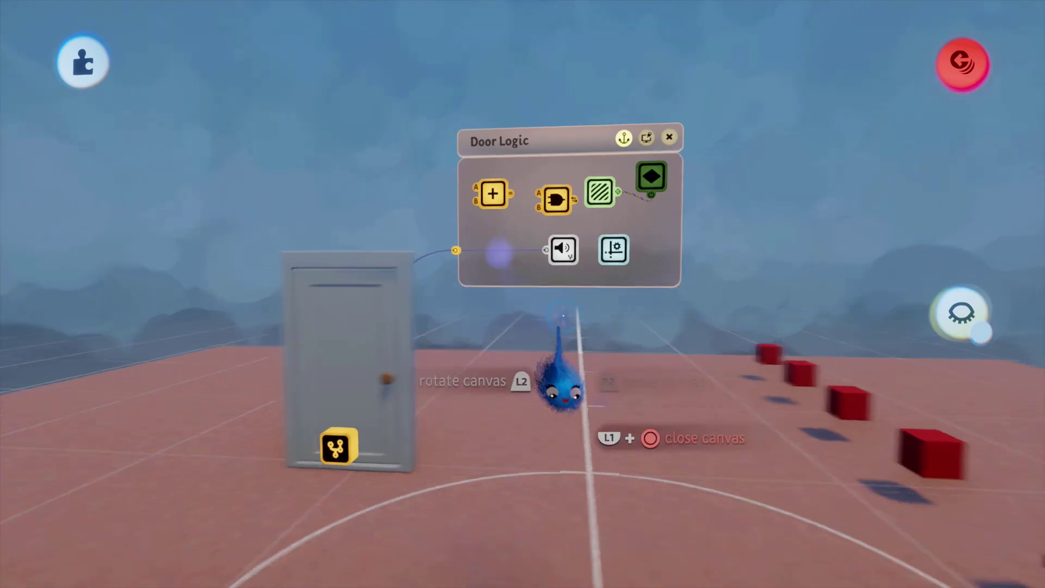
Wire the Current Value output of the Counter's number display to the Calculator's Operand 1 input
middle_drag(563, 315, 664, 352)
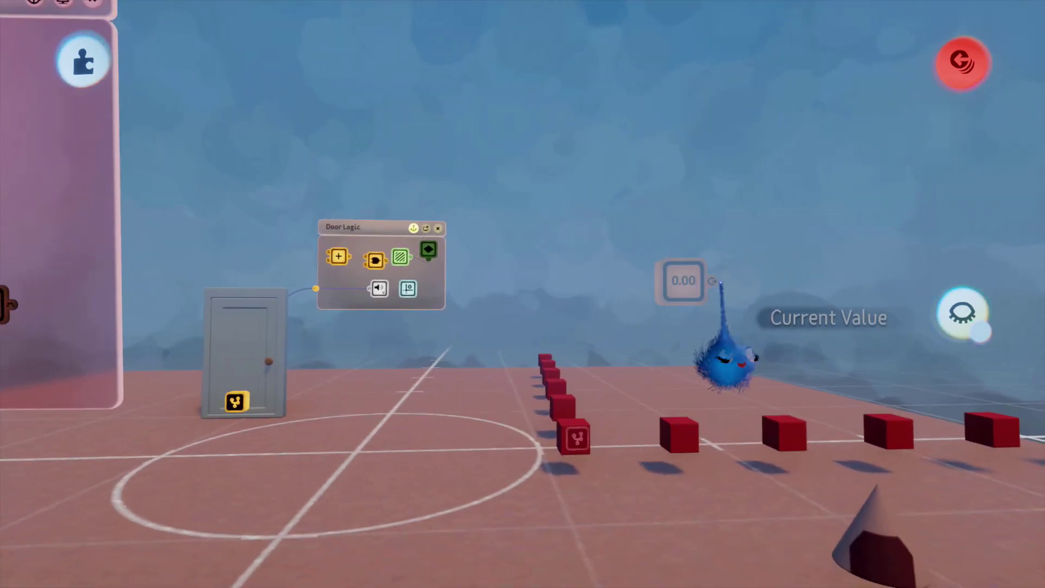
click(712, 281)
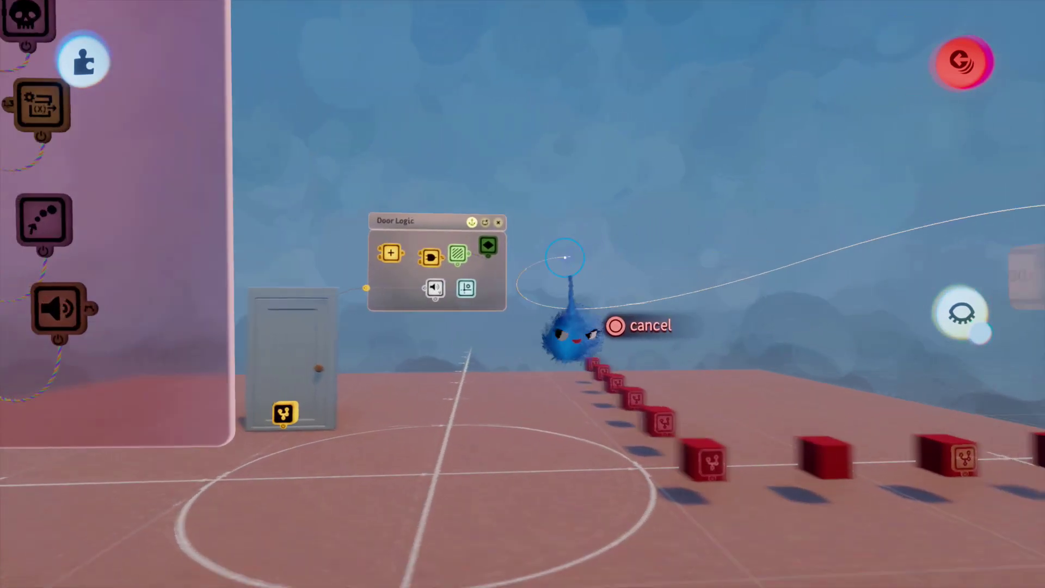
middle_drag(565, 257, 380, 215)
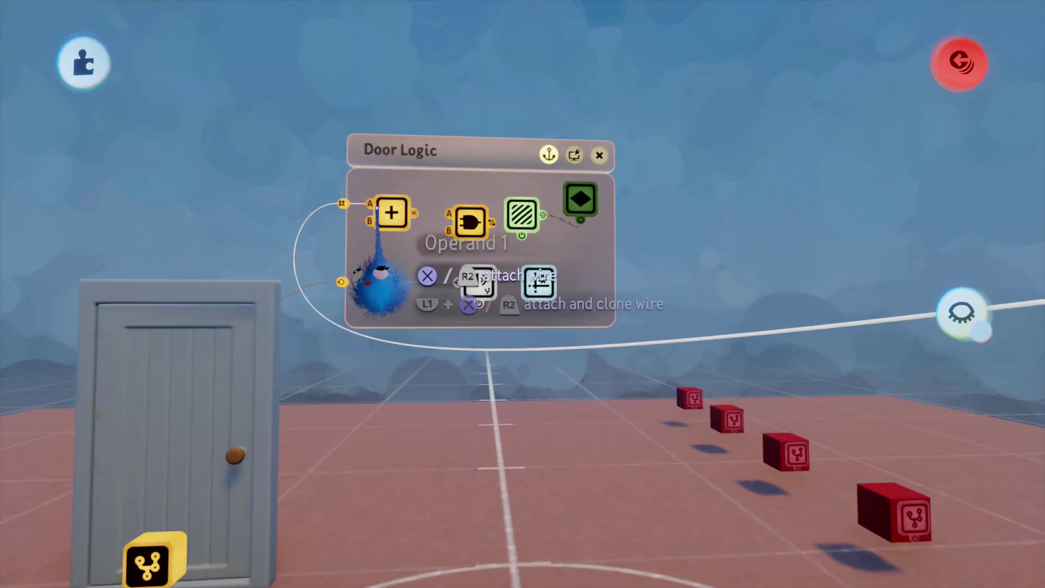
Set the Calculator to greater than (>) with operand B at 5
click(398, 211)
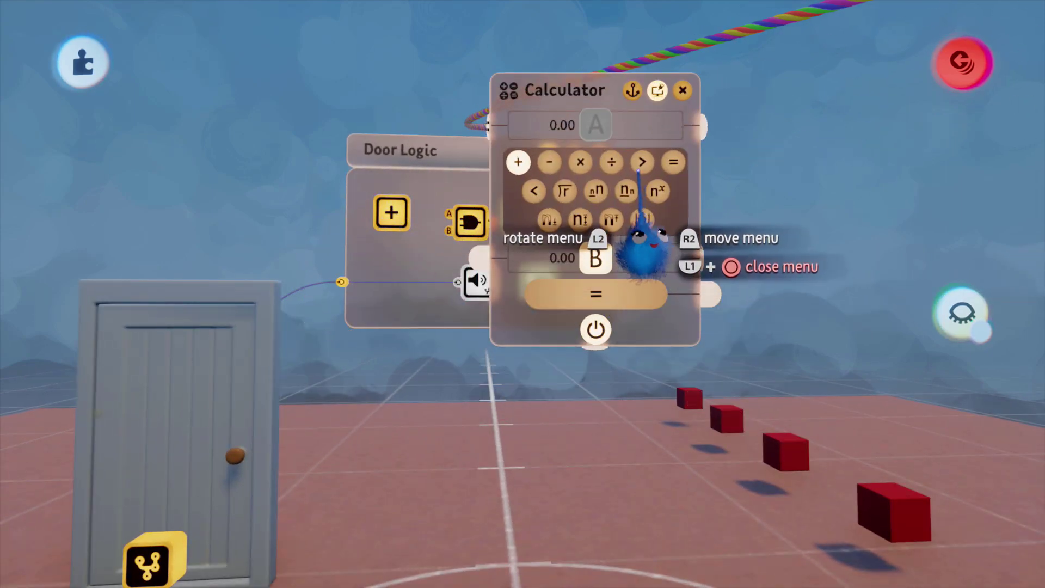
click(641, 173)
click(569, 259)
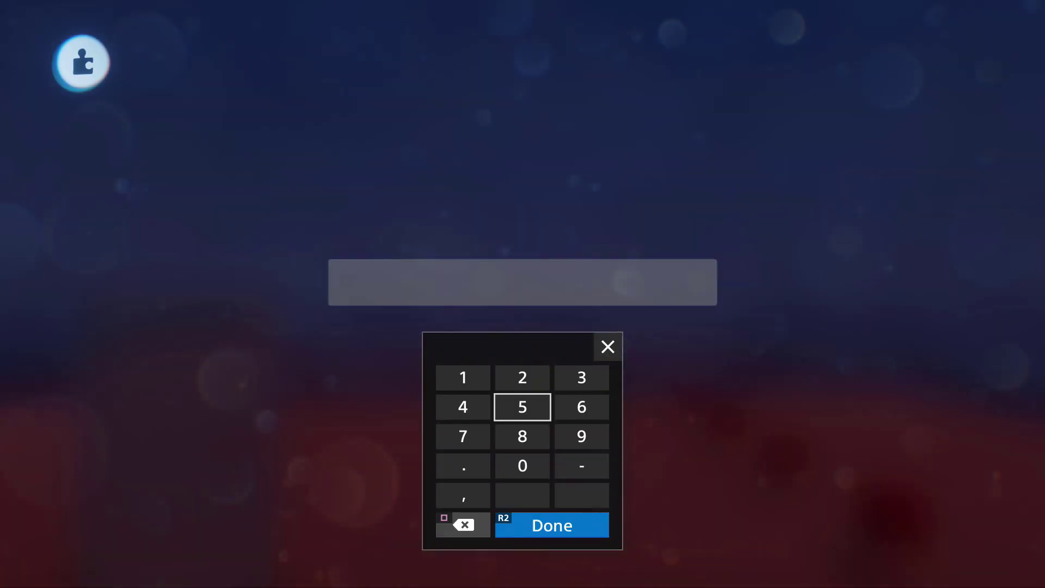
key(Return)
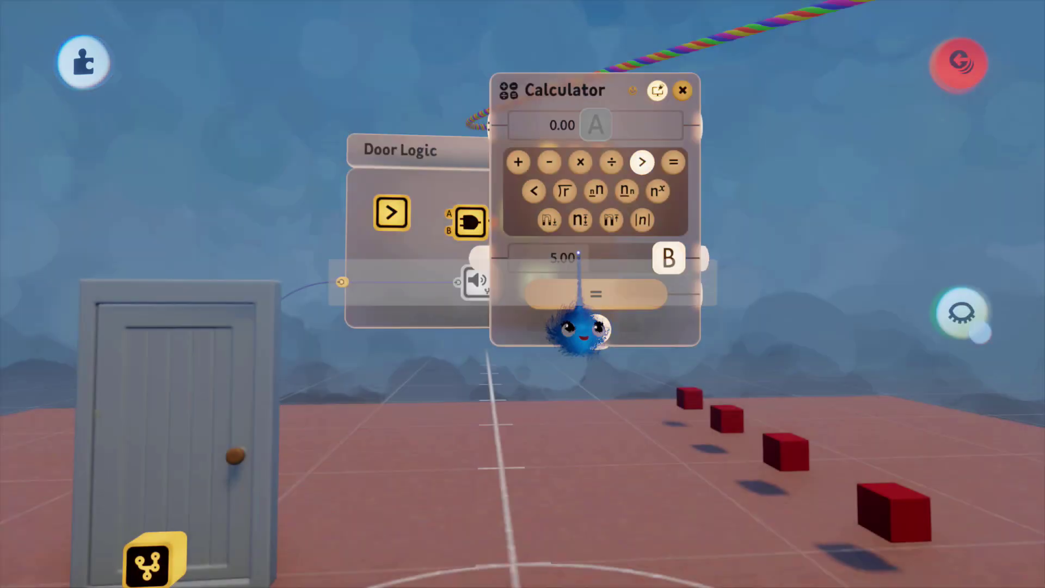
click(682, 90)
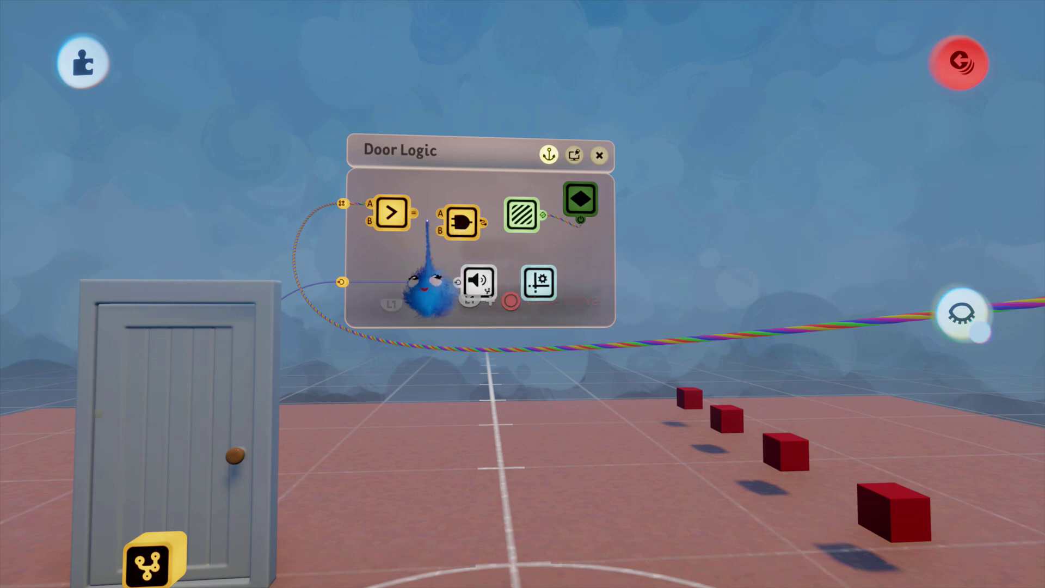
Feed the Calculator result and the Trigger Zone's Detected output into the AND gate, and wire its output to the Open Door keyframe
drag(417, 214, 442, 216)
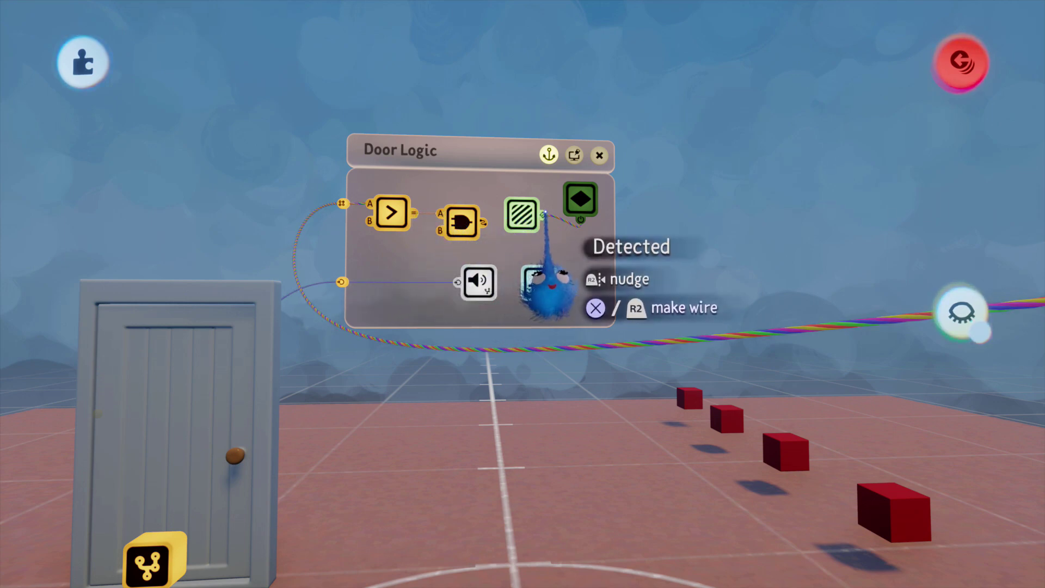
drag(543, 215, 446, 235)
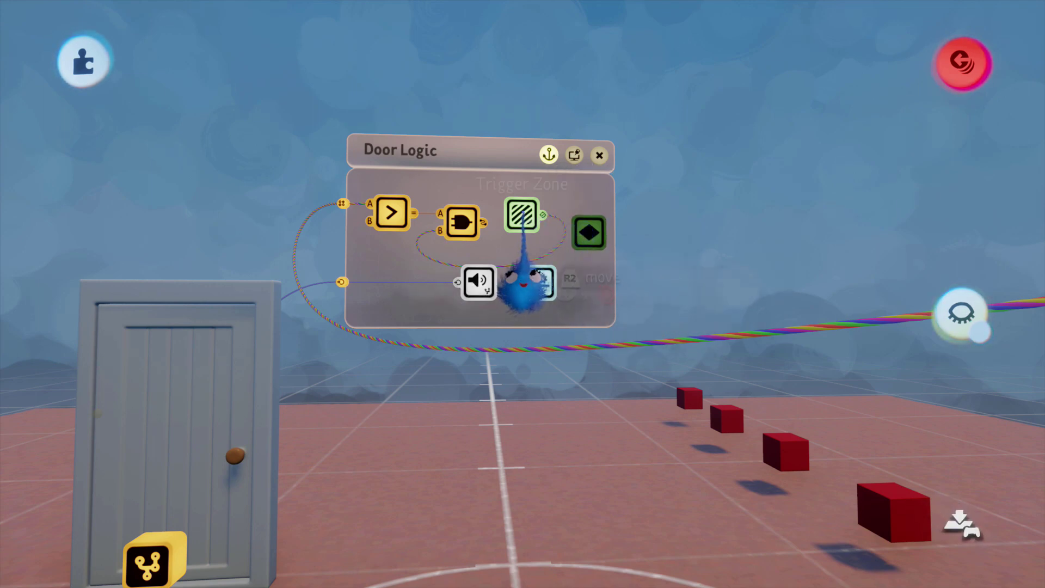
drag(523, 279, 371, 313)
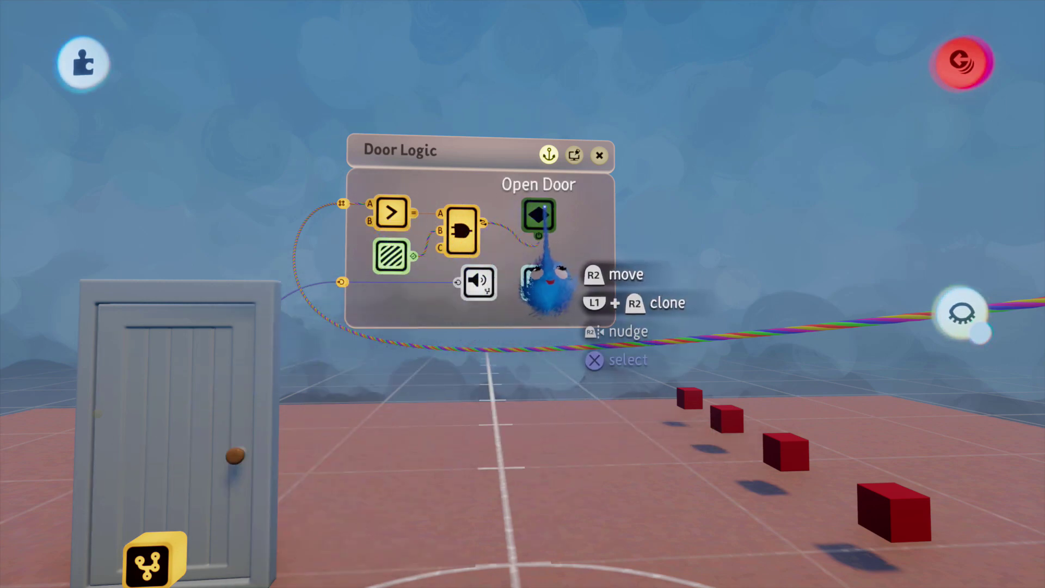
Start a playtest, possess the puppet, and walk it up to the door without collecting any cubes
scroll(583, 366, down, 5)
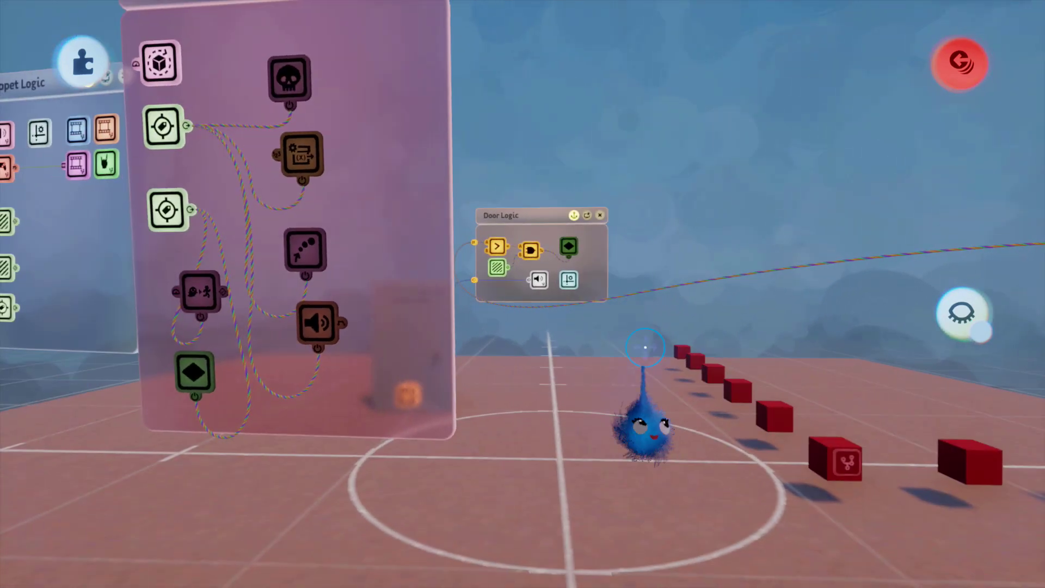
key(Escape)
click(375, 411)
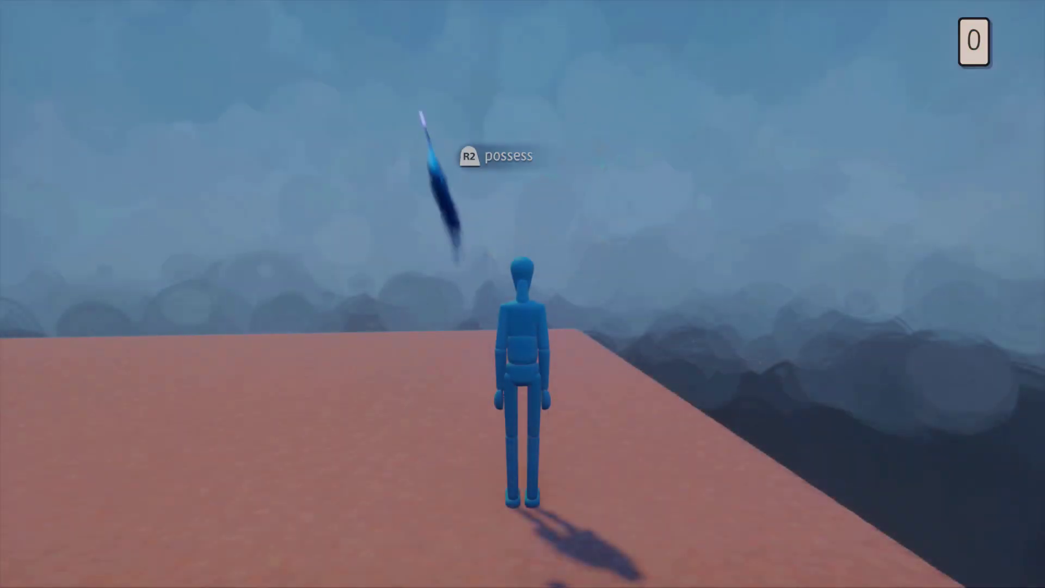
key(w)
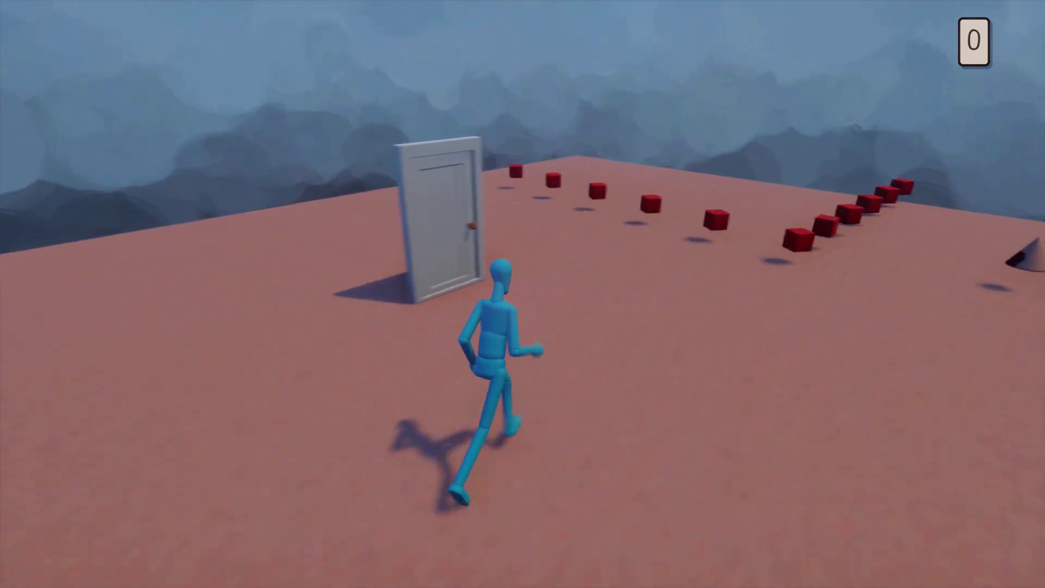
key(s)
key(a)
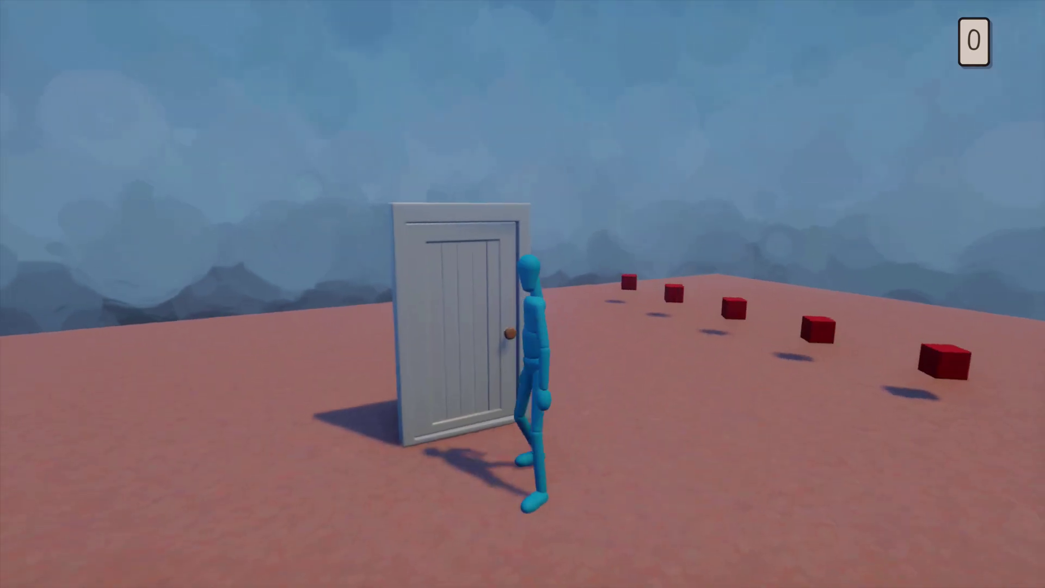
key(w)
key(d)
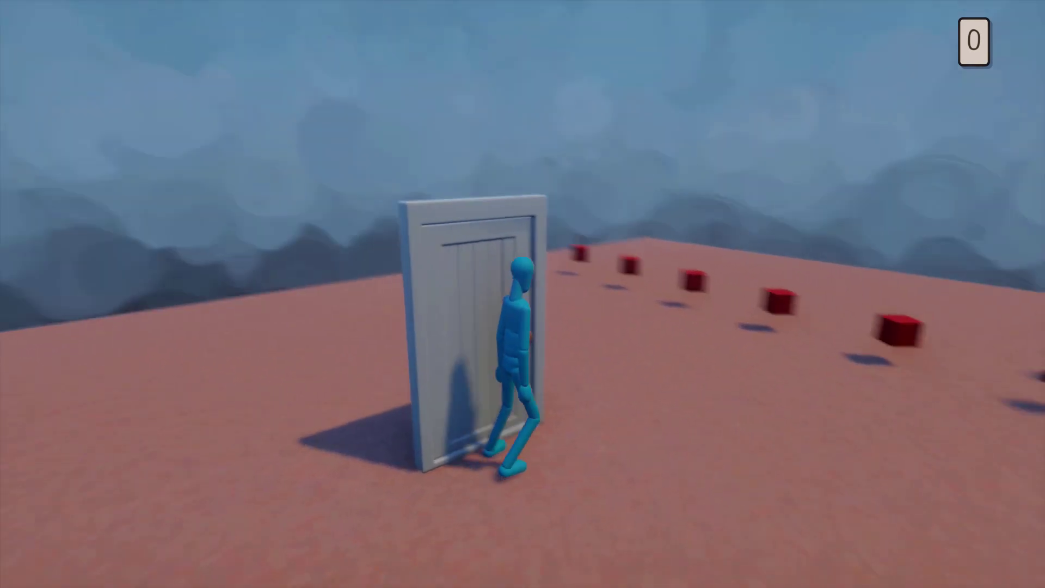
Run the puppet through the cubes to collect five, and walk it back up to the door
key(w)
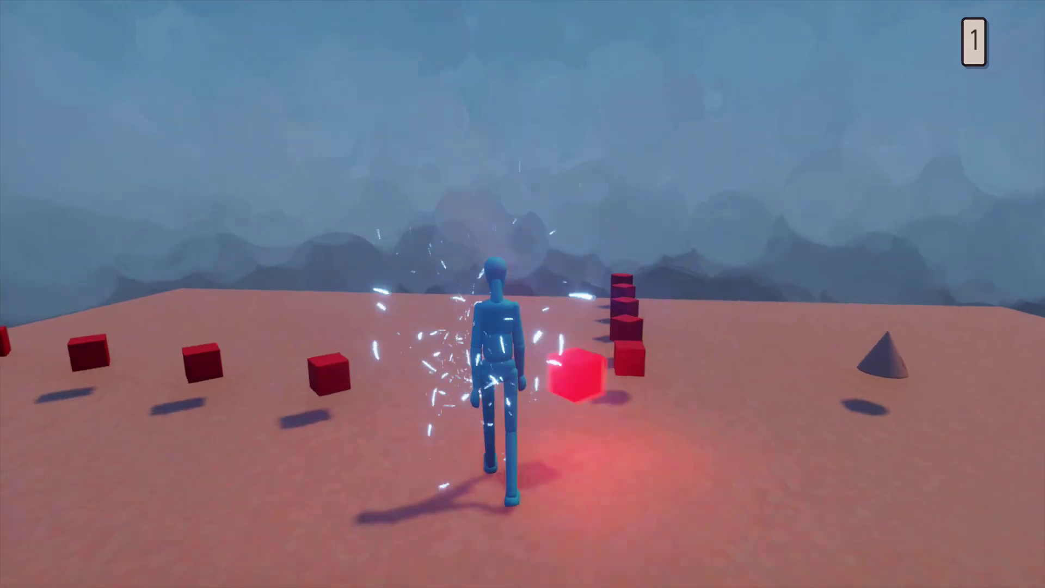
key(w)
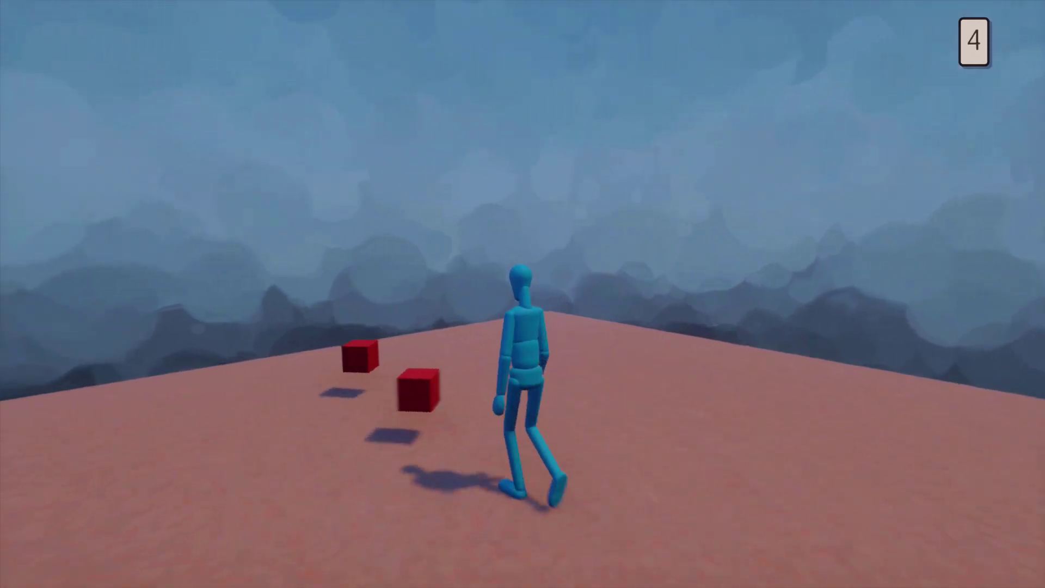
key(s)
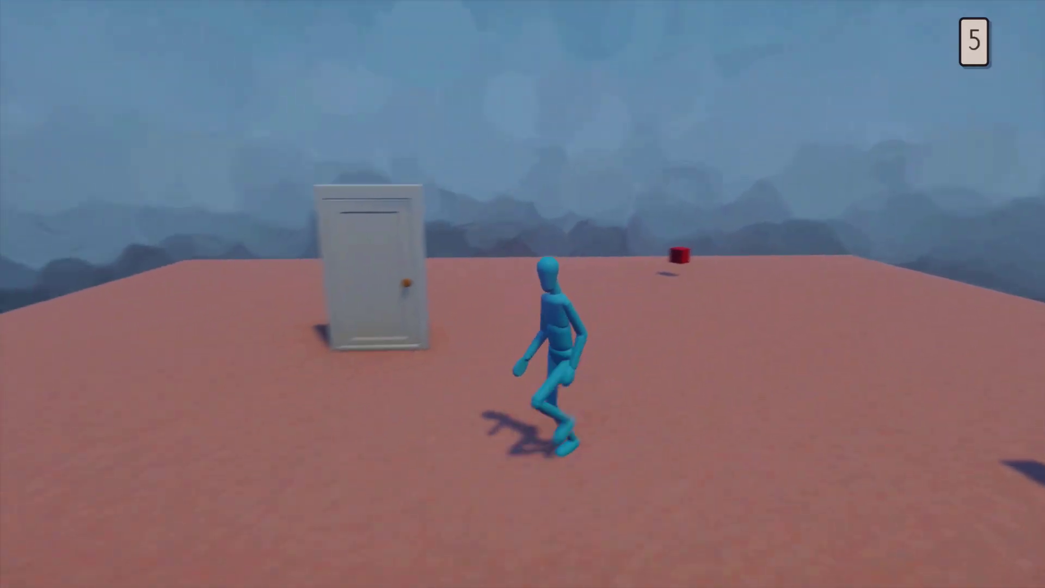
key(w)
key(w)
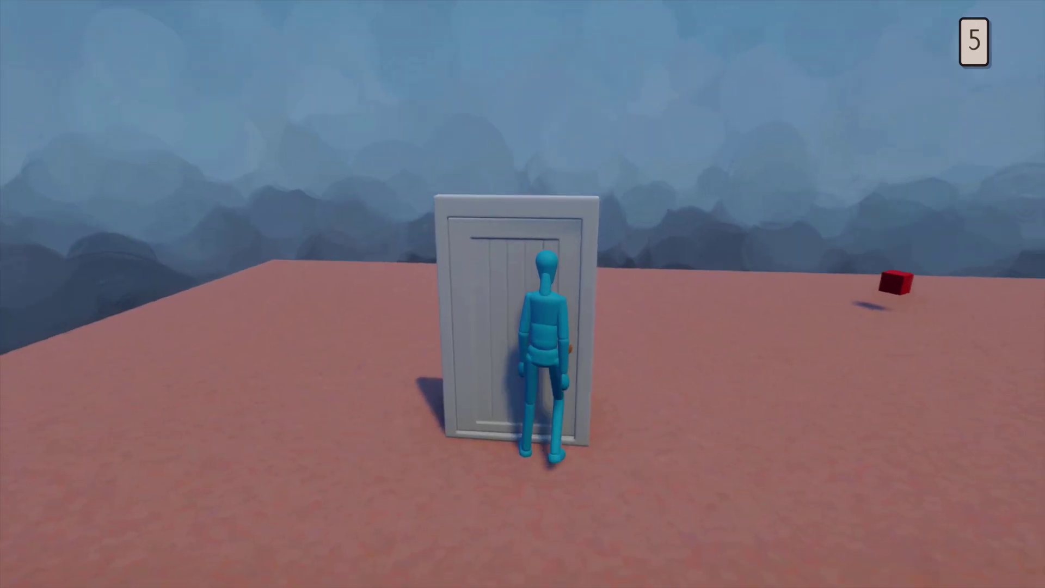
Collect a sixth cube with the puppet, bring it back to the door, and walk it through to the far side
key(d)
key(w)
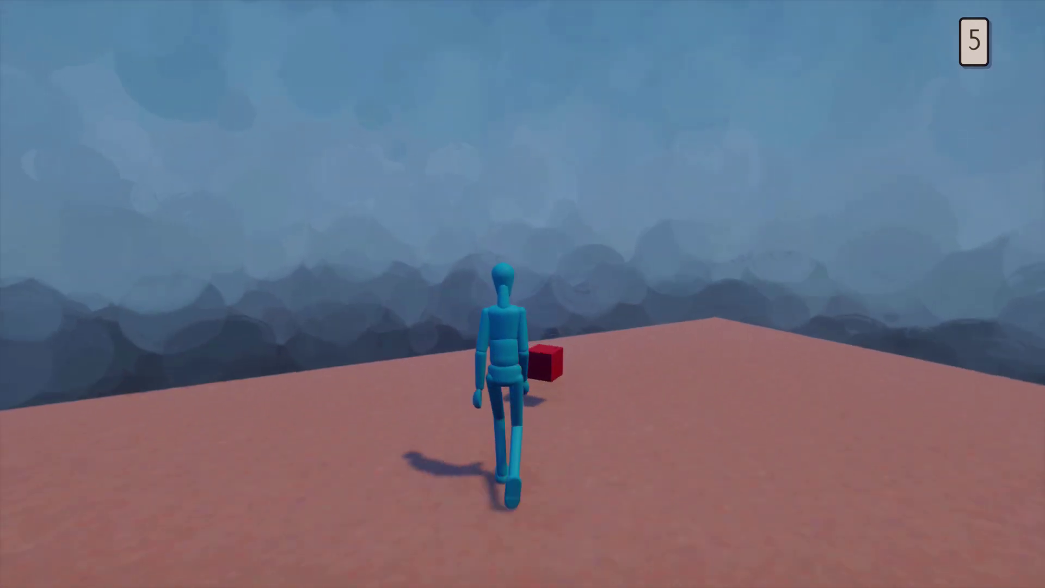
key(s)
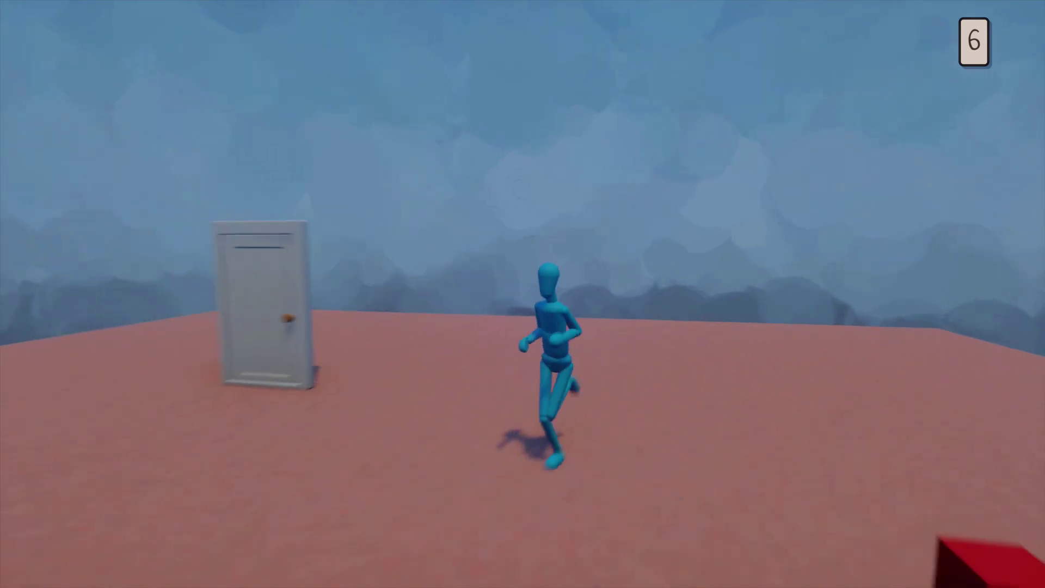
key(a)
key(w)
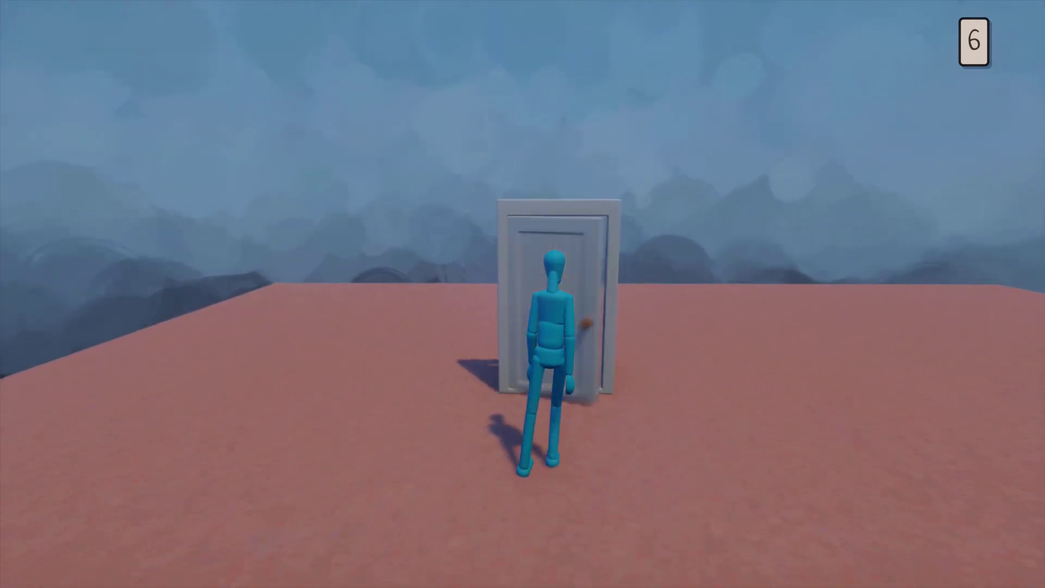
key(w)
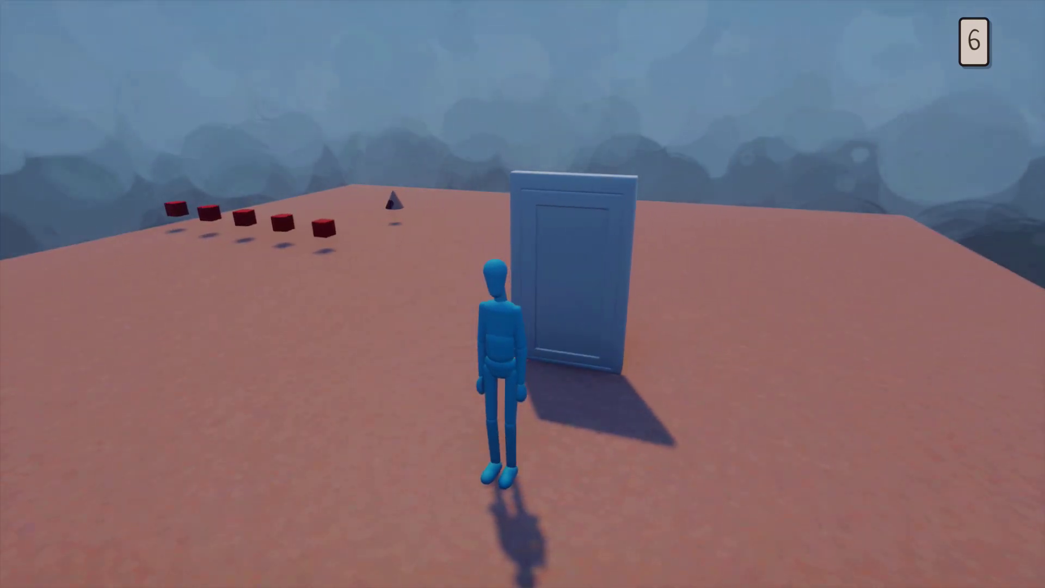
Walk the puppet around the door, away from it and back up to it to check its opening and closing, and step away again
key(w)
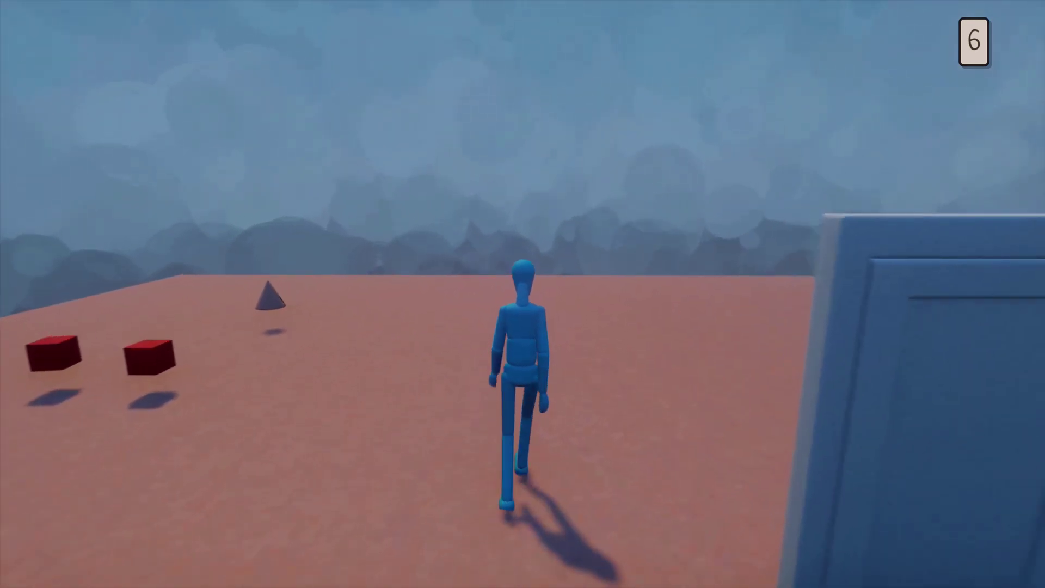
key(d)
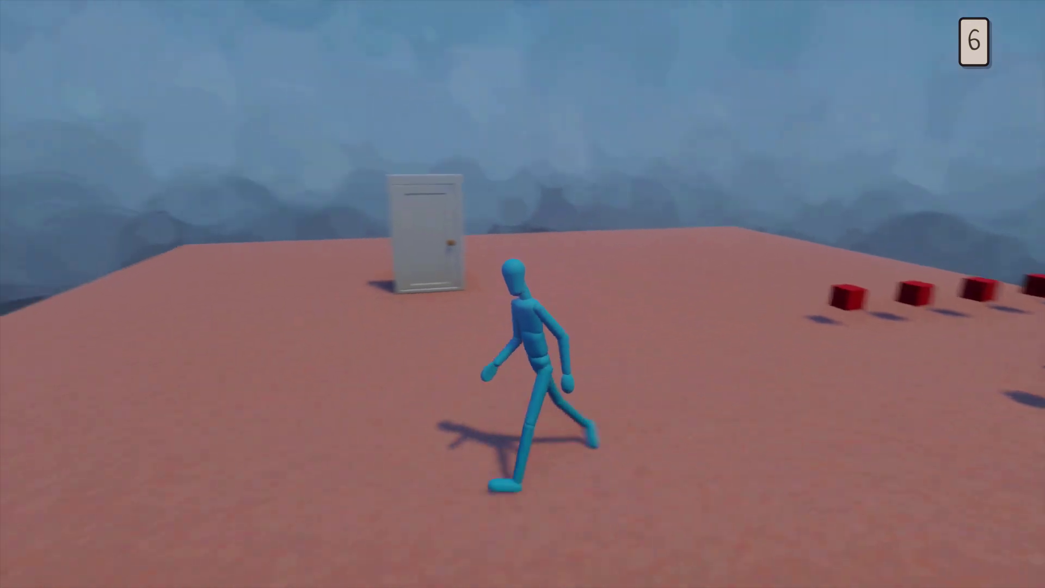
key(w)
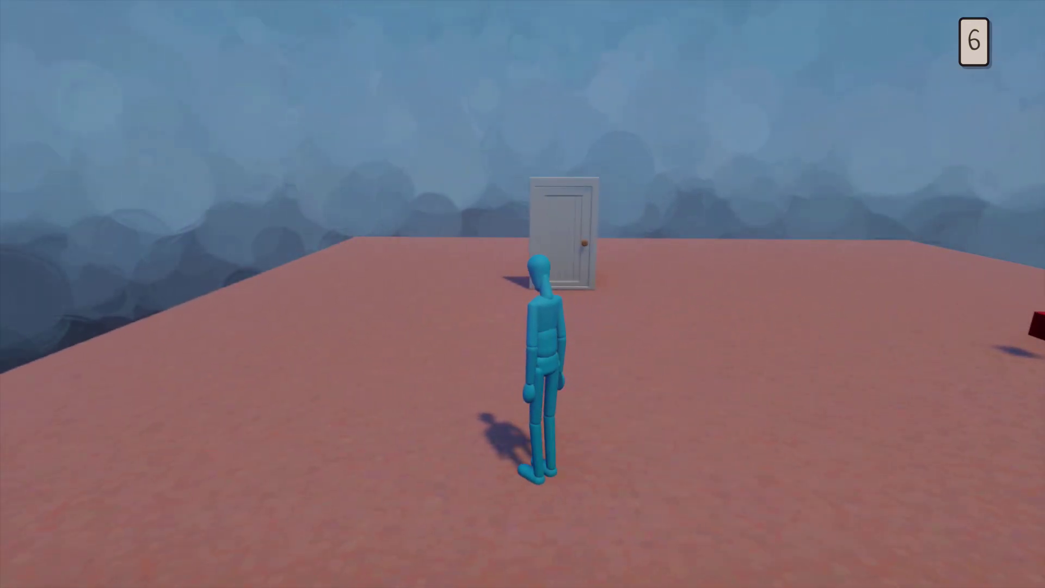
key(d)
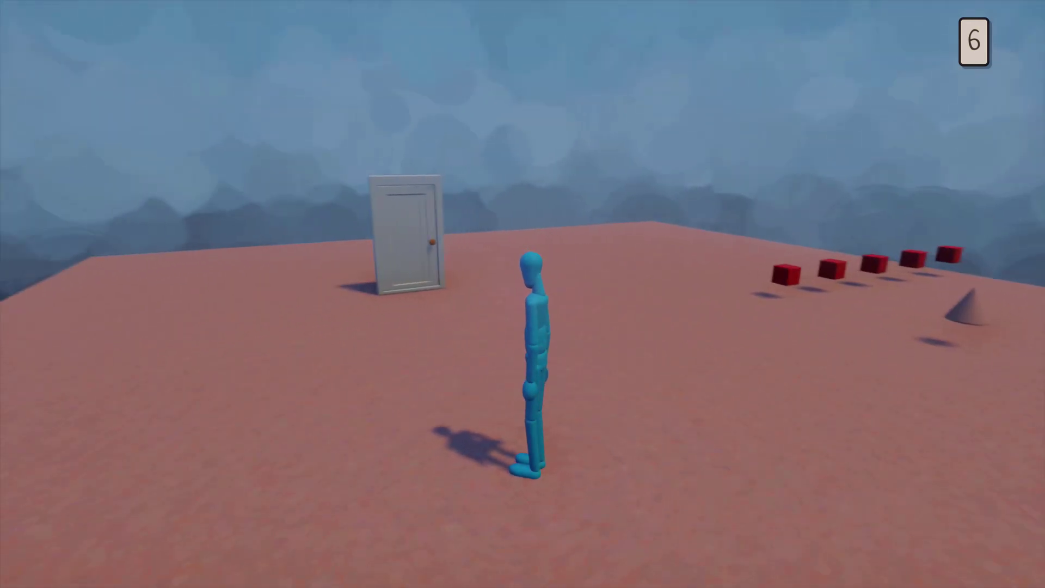
key(w)
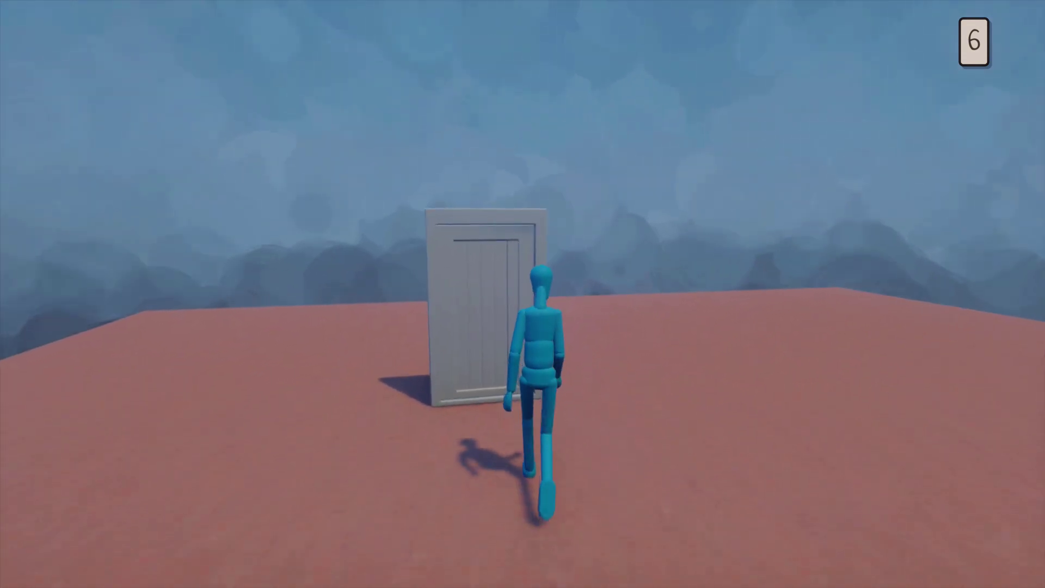
key(s)
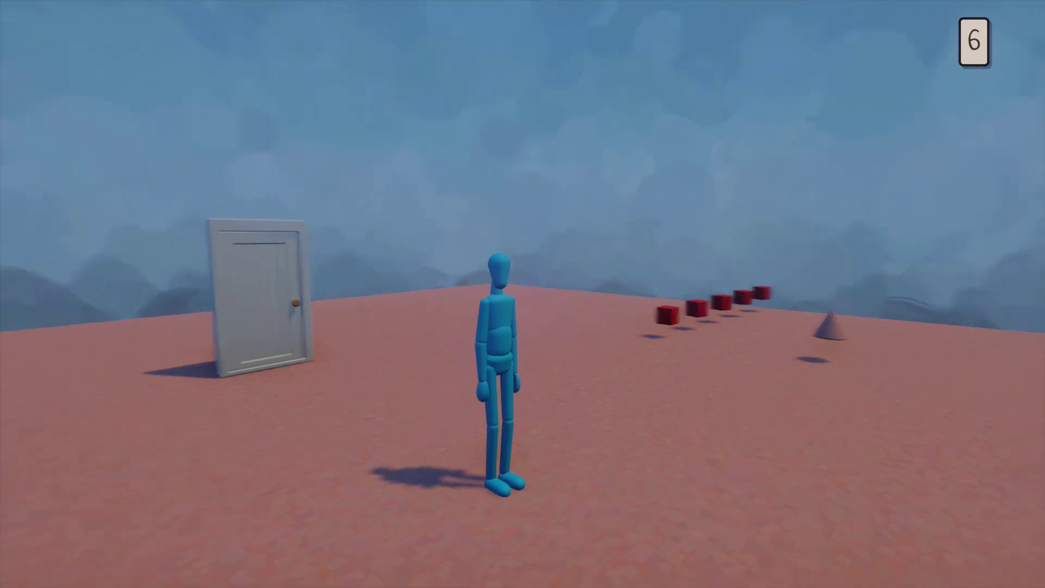
key(w)
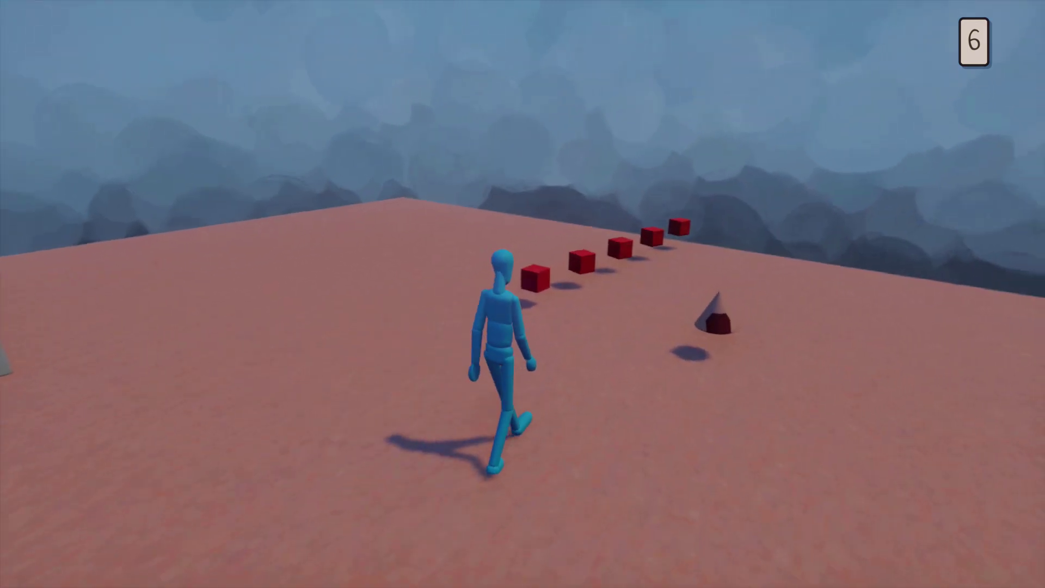
key(d)
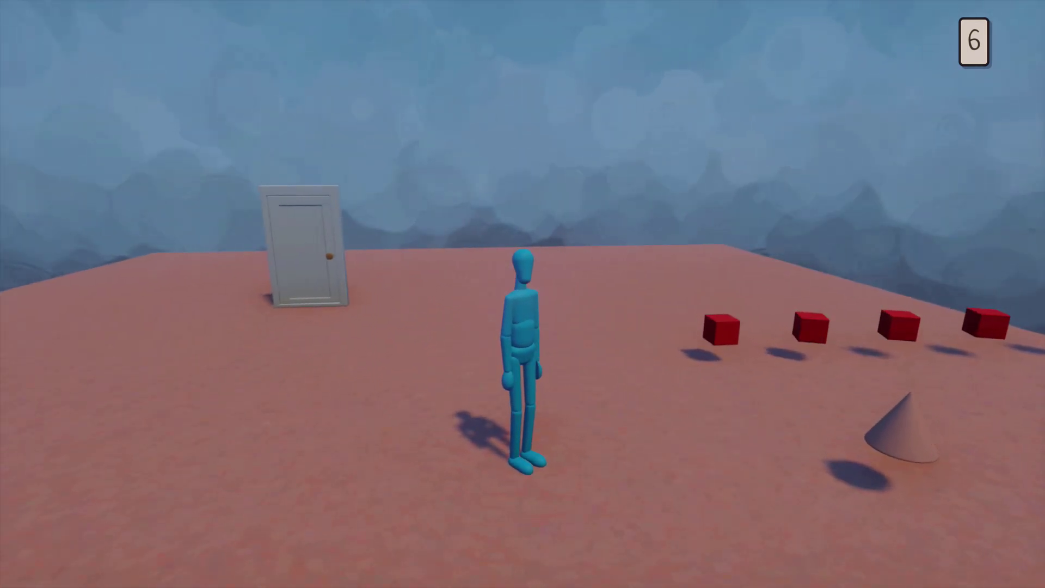